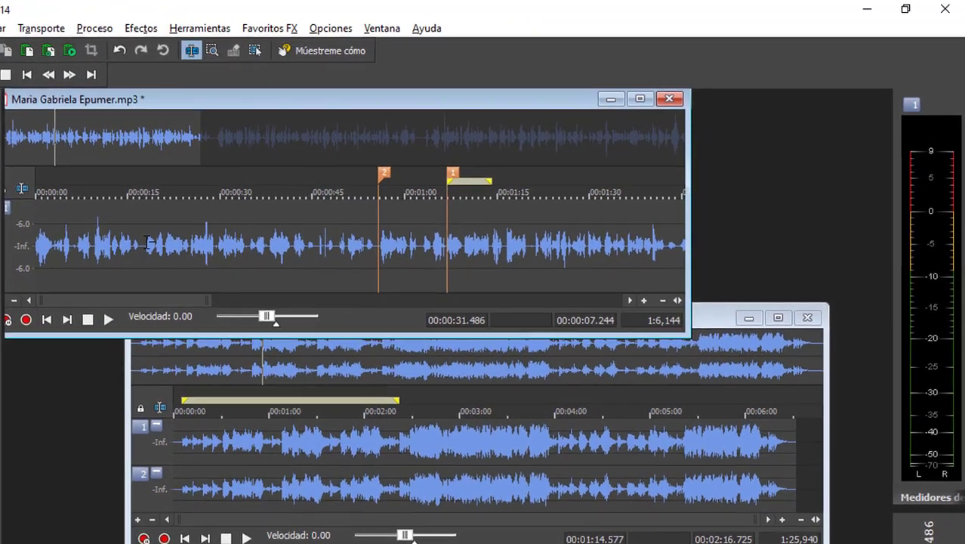
# - Play a short passage of Maria Gabriela Epumer.mp3 and the opening of the song 'Canción para los días de la vida'
pyautogui.click(290, 199)
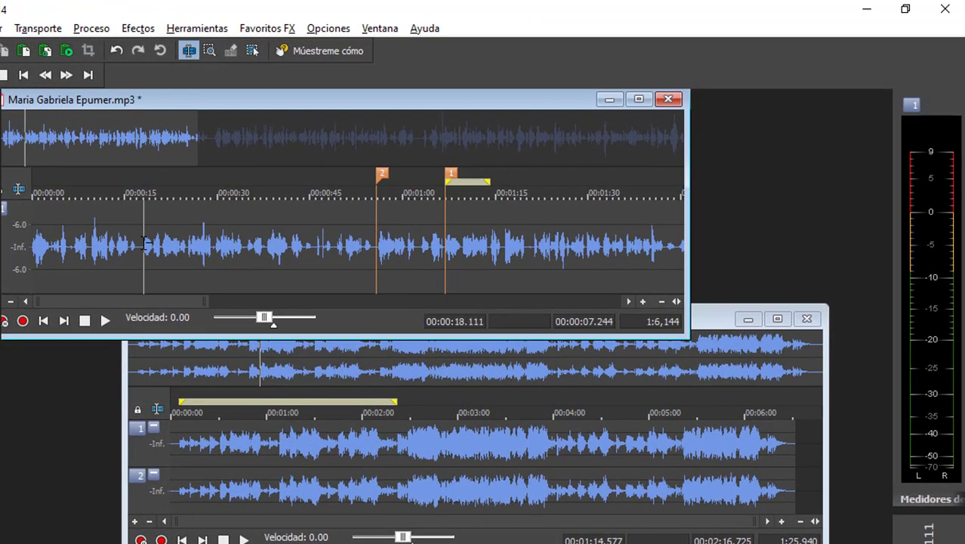
pyautogui.press('space')
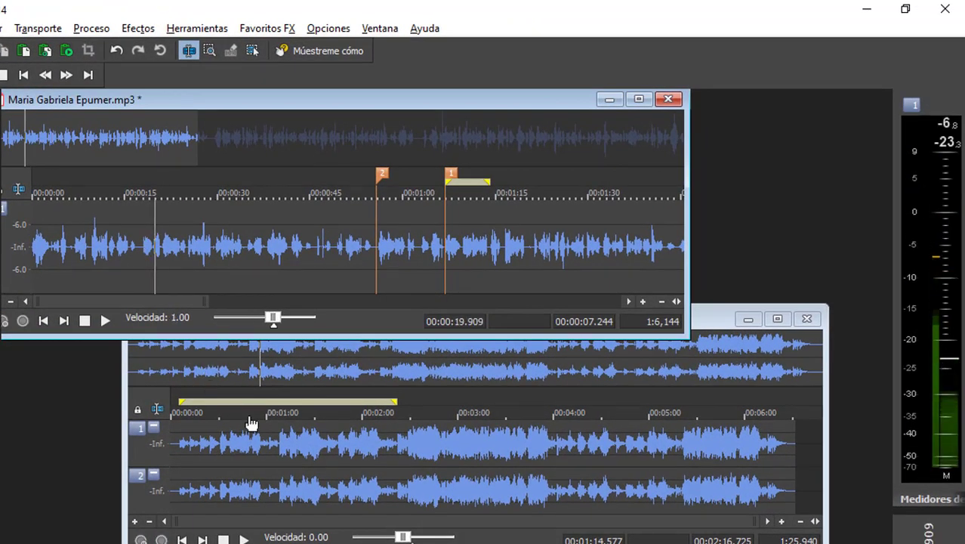
pyautogui.press('space')
pyautogui.click(703, 327)
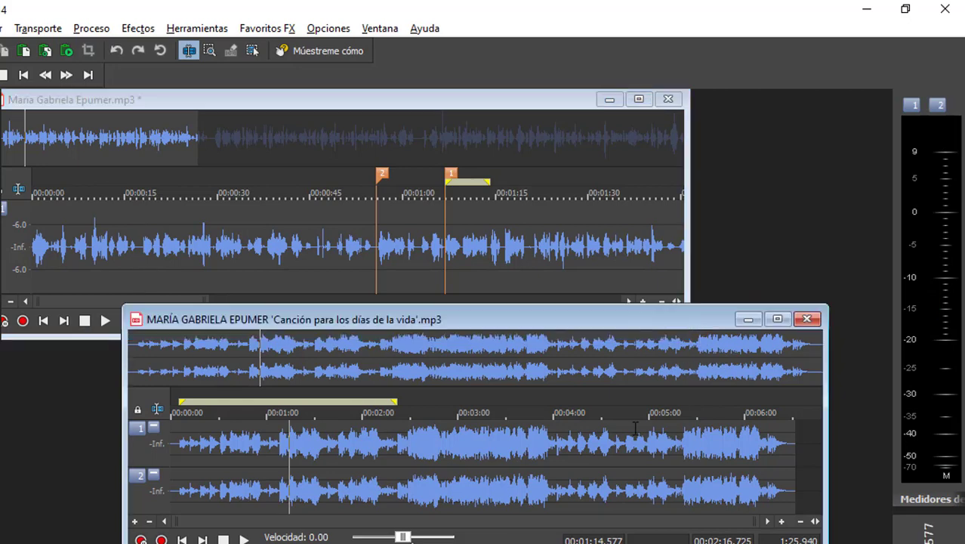
pyautogui.click(180, 458)
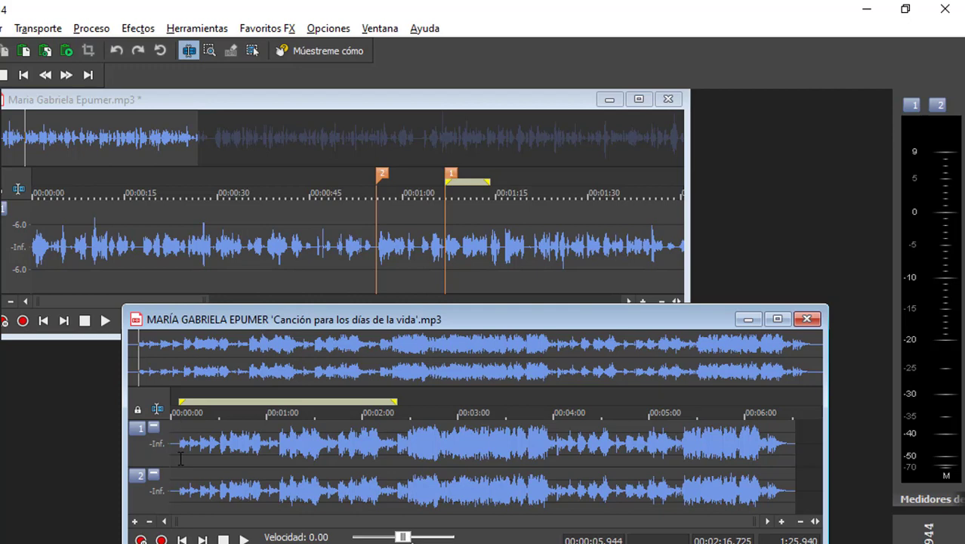
pyautogui.press('space')
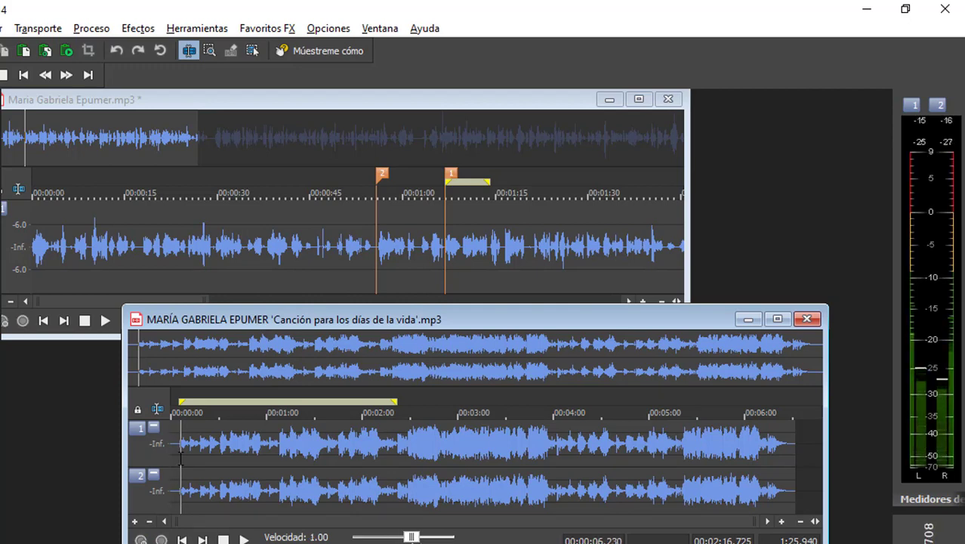
pyautogui.press('space')
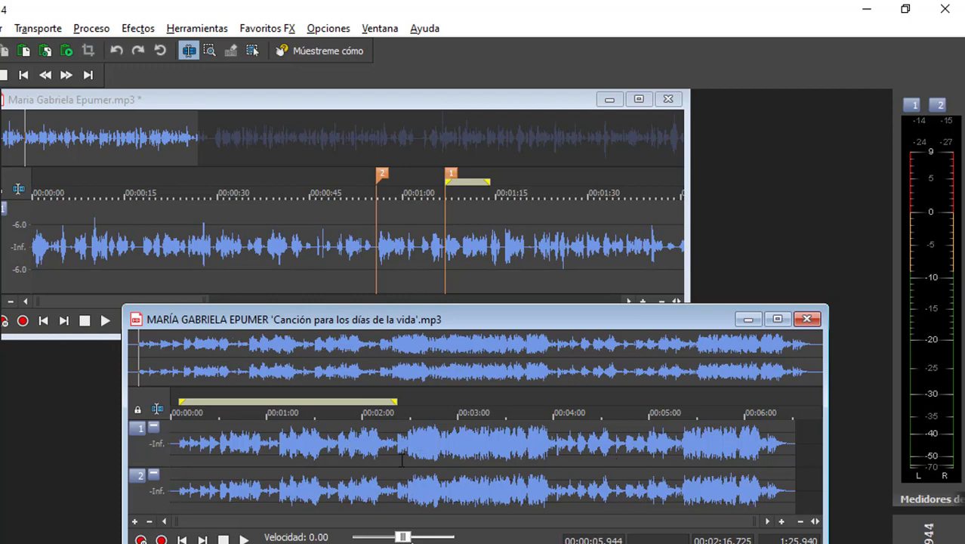
# - Create a new sound file from the song's first 2:22.670, minimize the original song window, and arrange the remaining ones
pyautogui.moveTo(398, 461); pyautogui.dragTo(133, 475)
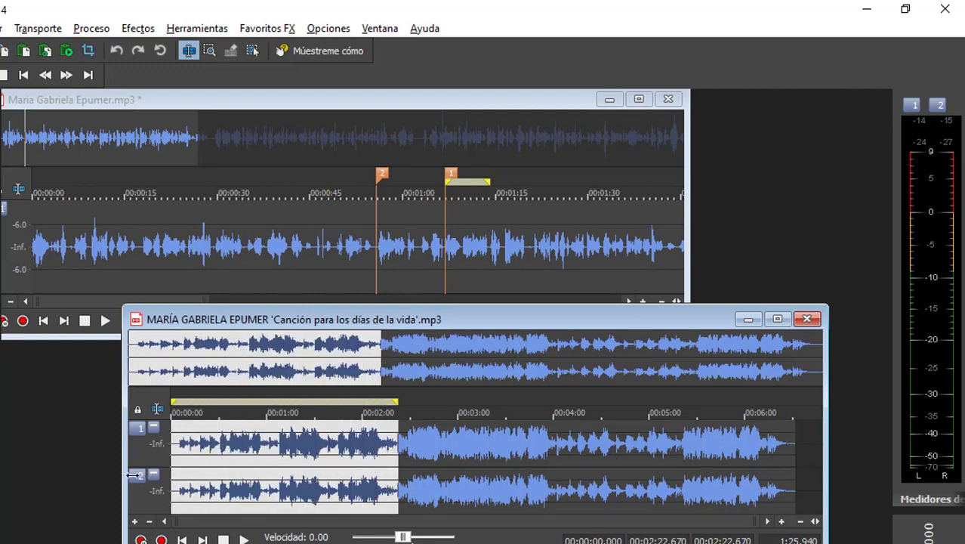
pyautogui.moveTo(301, 323); pyautogui.dragTo(367, 147)
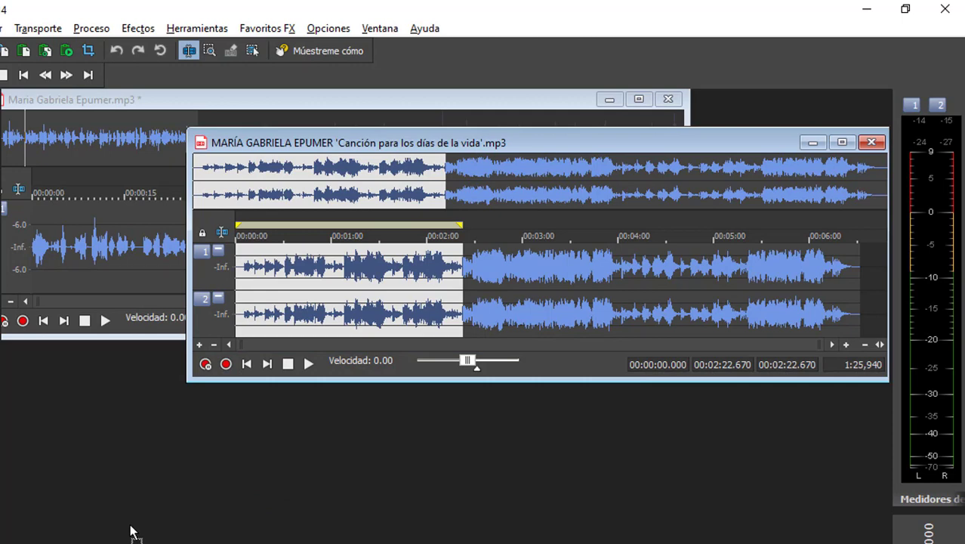
pyautogui.hotkey('ctrl', 'e')
pyautogui.moveTo(341, 400); pyautogui.dragTo(338, 356)
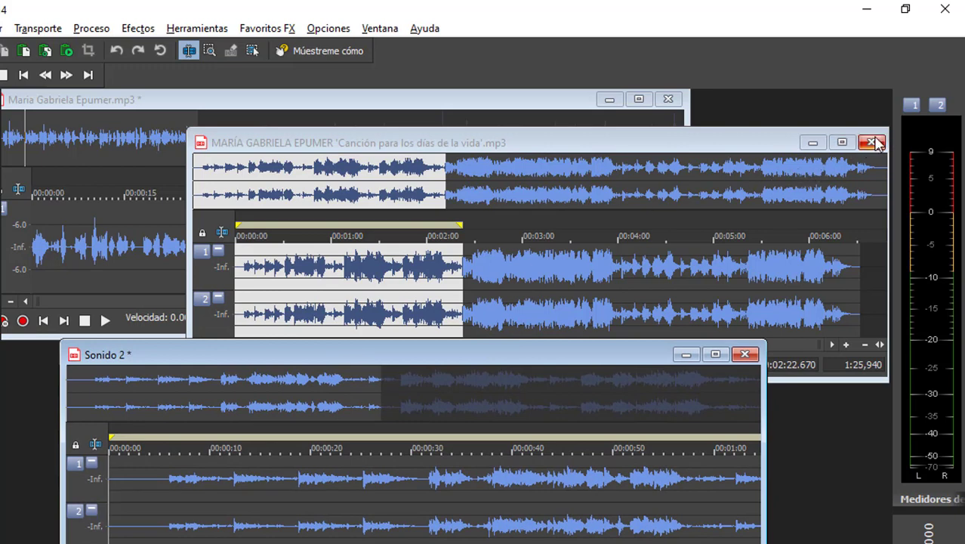
pyautogui.click(812, 143)
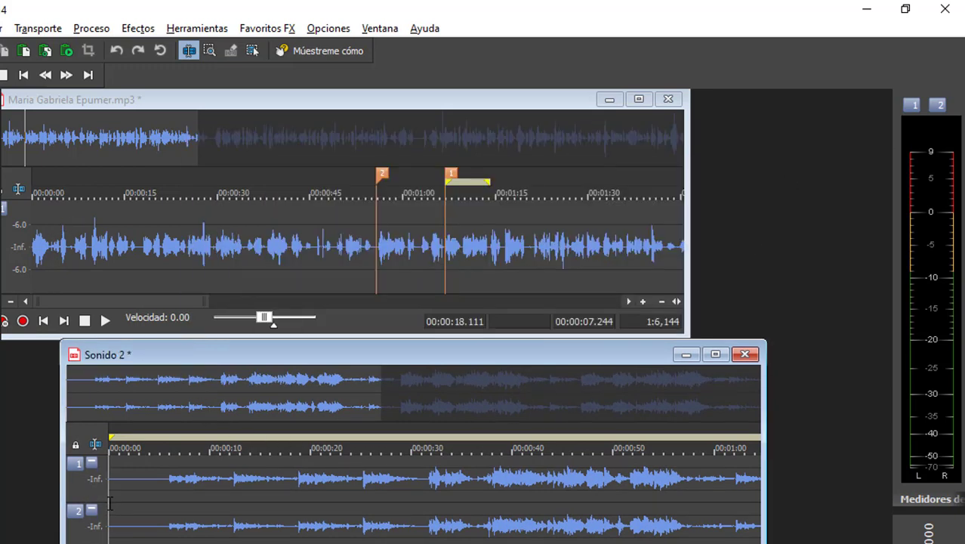
pyautogui.moveTo(145, 108); pyautogui.dragTo(217, 105)
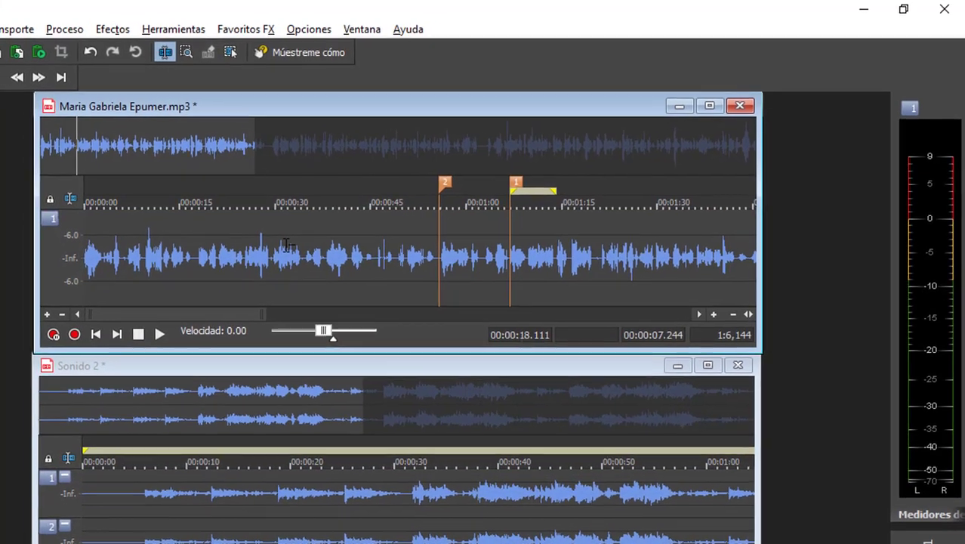
# - Try to convert Maria Gabriela Epumer.mp3 to stereo with the audio sent only to the right channel
pyautogui.rightClick(307, 237)
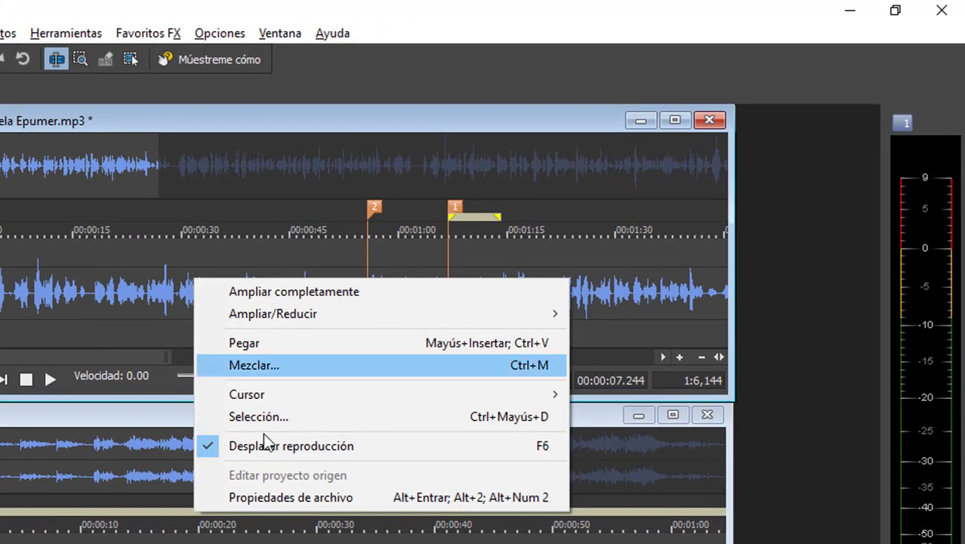
pyautogui.click(278, 495)
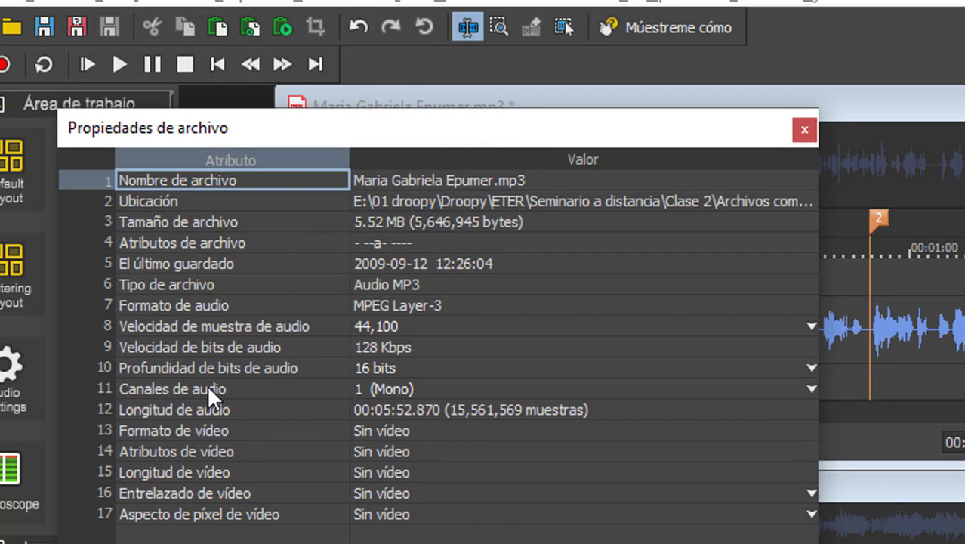
pyautogui.click(811, 385)
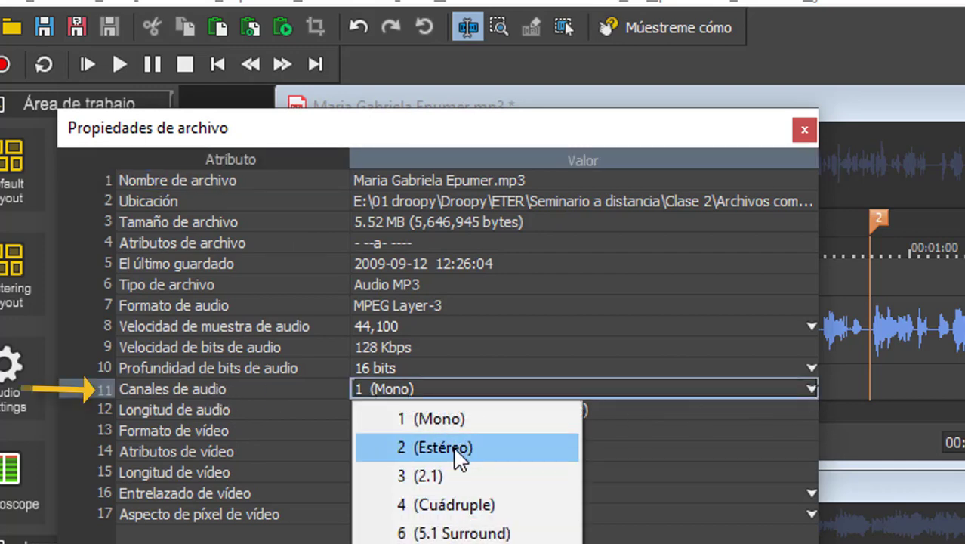
pyautogui.click(453, 445)
pyautogui.click(878, 280)
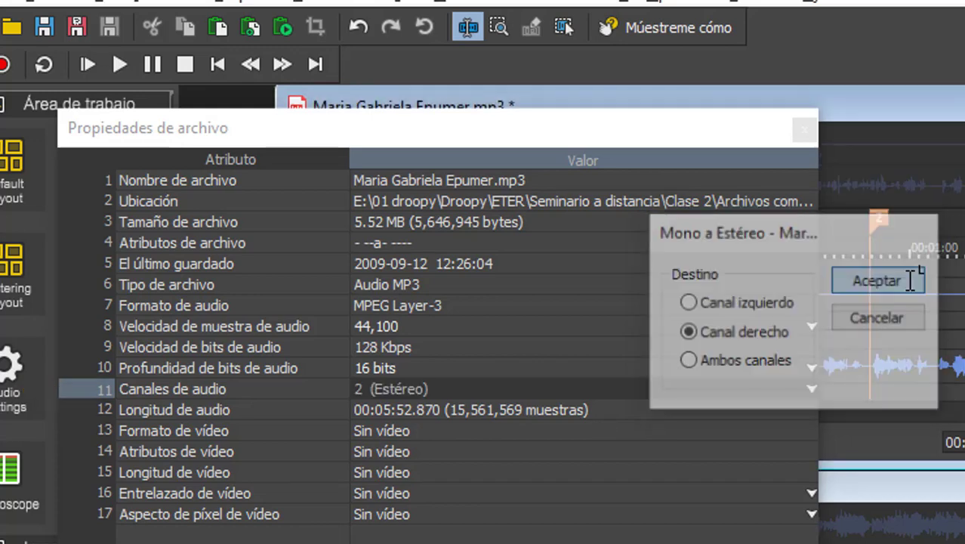
pyautogui.click(802, 127)
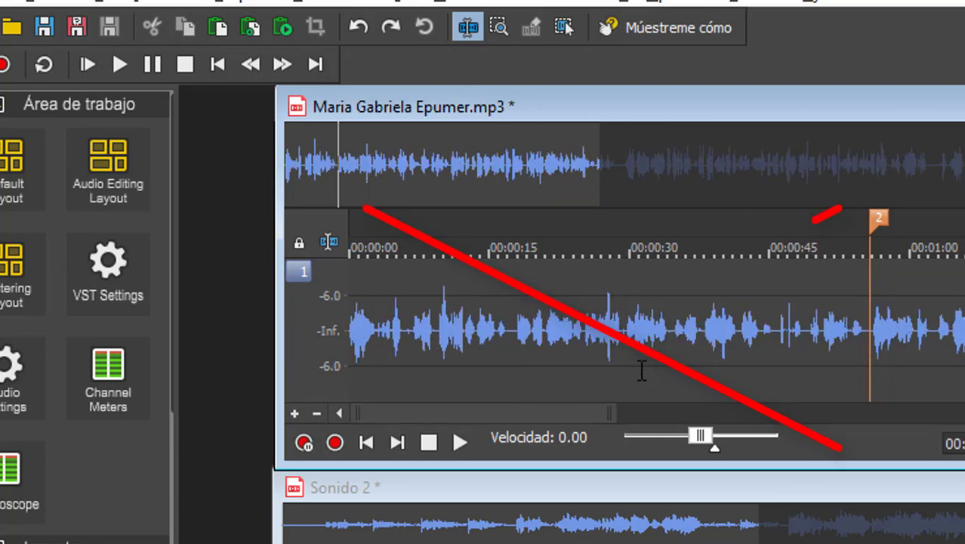
# - Convert Maria Gabriela Epumer.mp3 to two-channel stereo, sending the mono audio to both channels
pyautogui.rightClick(617, 326)
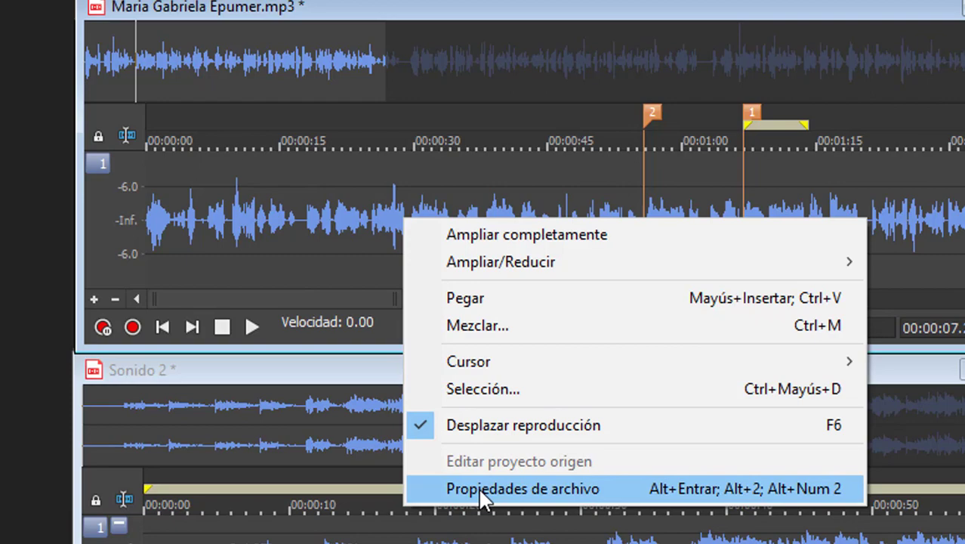
pyautogui.click(483, 498)
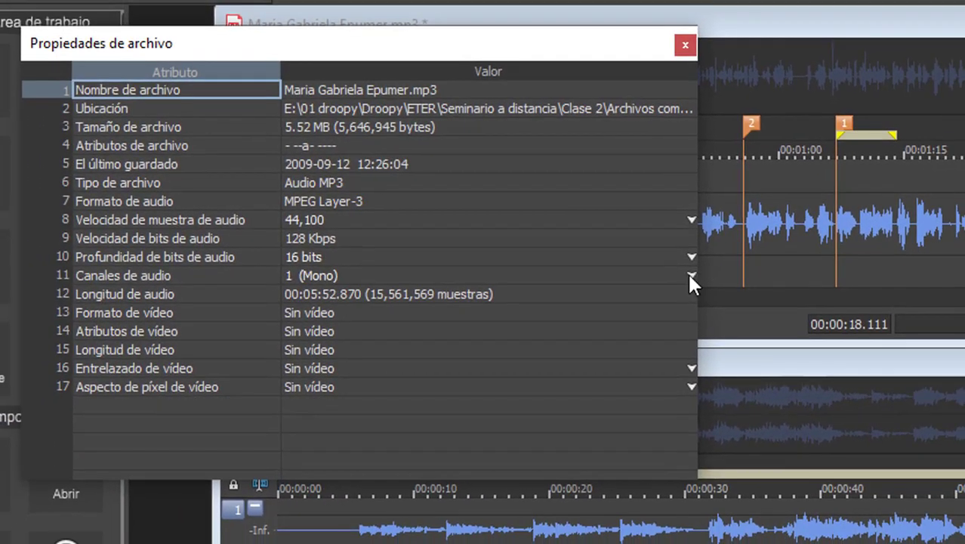
pyautogui.click(693, 276)
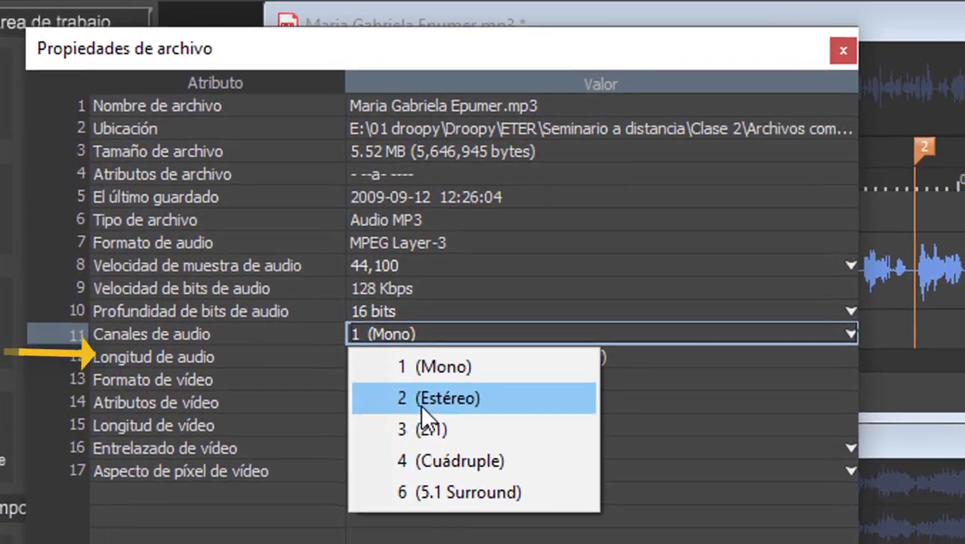
pyautogui.click(423, 400)
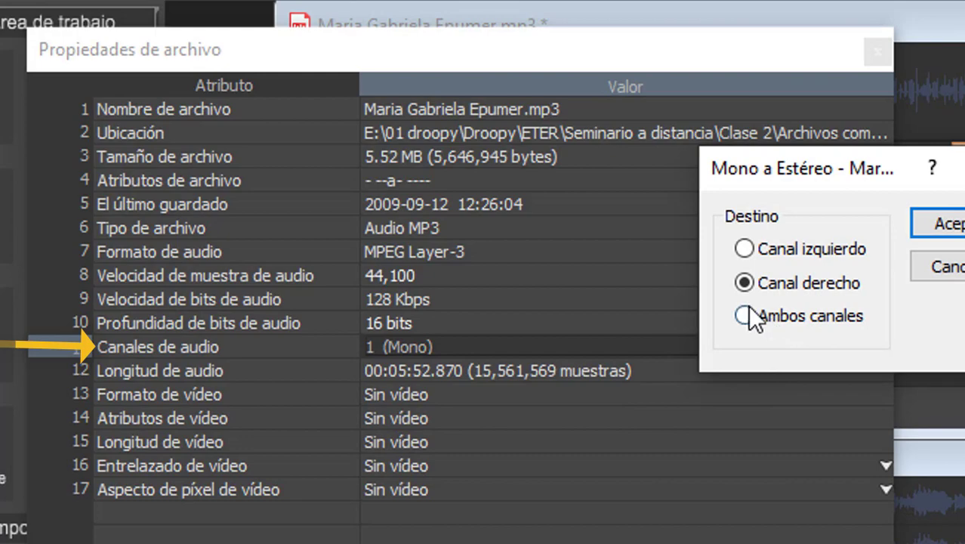
pyautogui.click(746, 316)
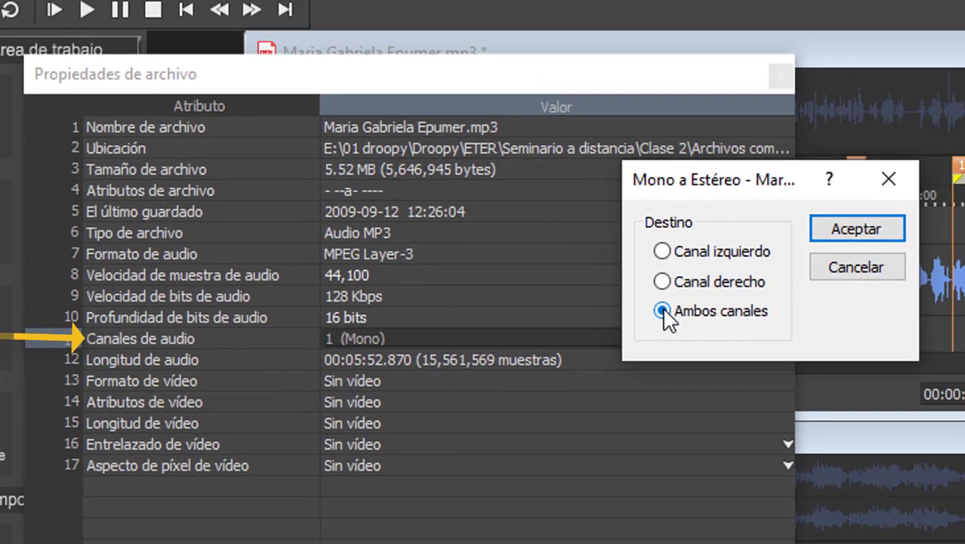
pyautogui.click(843, 230)
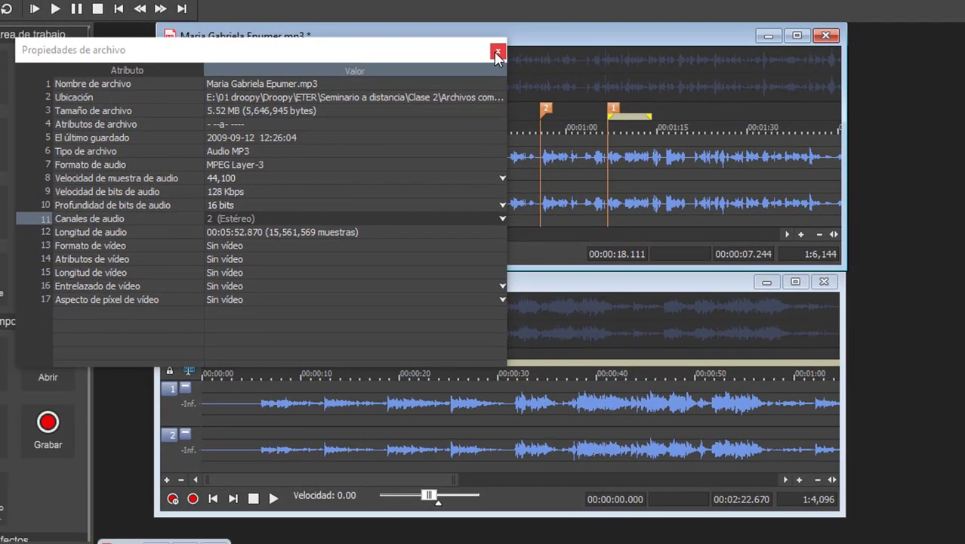
pyautogui.click(519, 54)
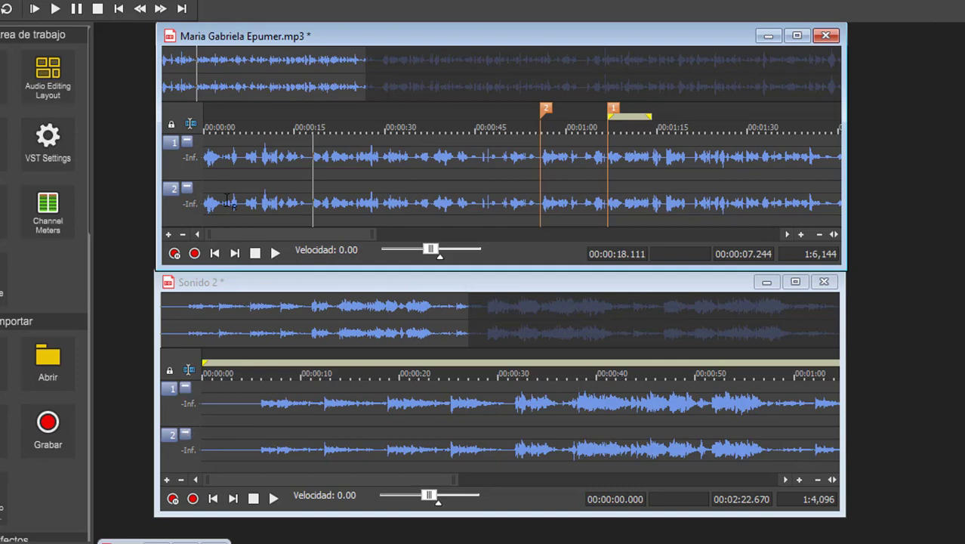
# - Play the opening of Maria Gabriela Epumer.mp3, and copy its first 5.781 seconds
pyautogui.click(221, 172)
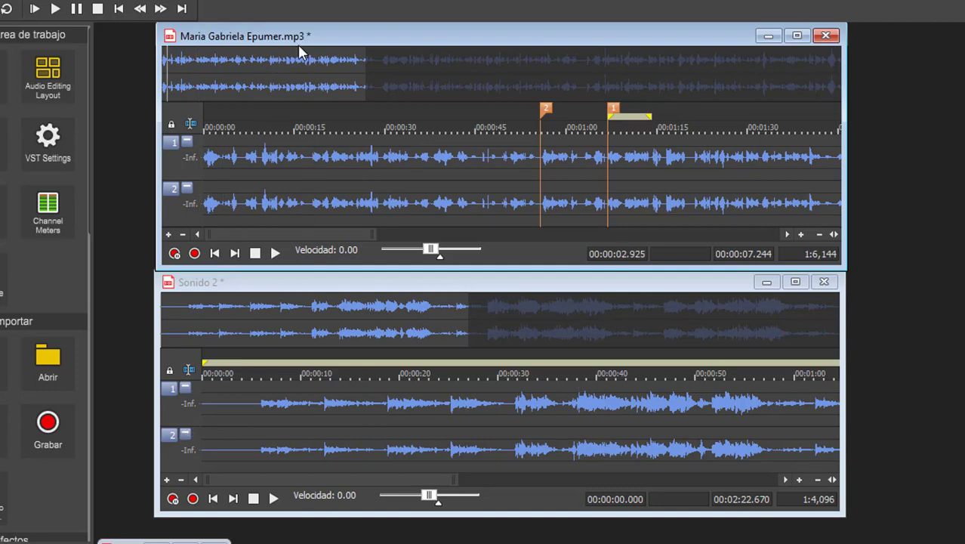
pyautogui.scroll(2, 209, 198)
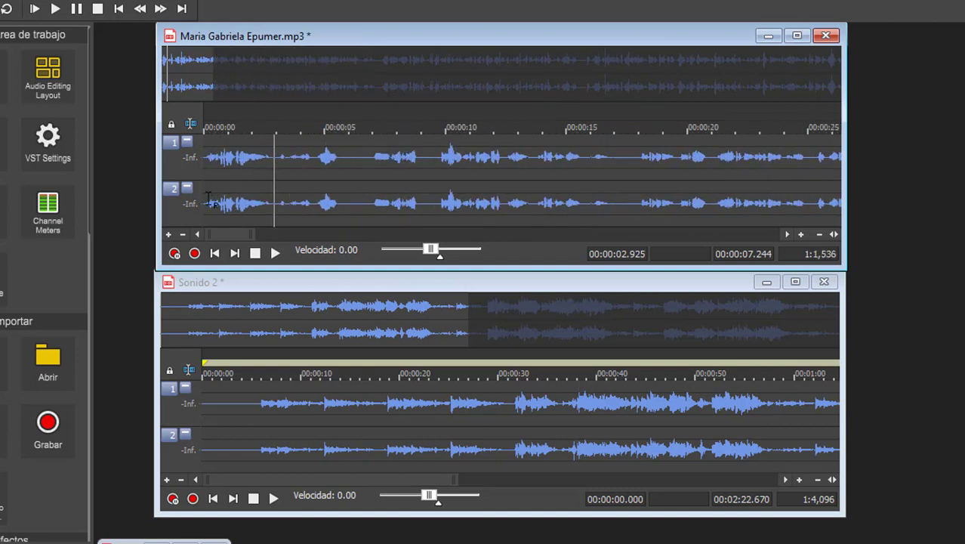
pyautogui.click(206, 179)
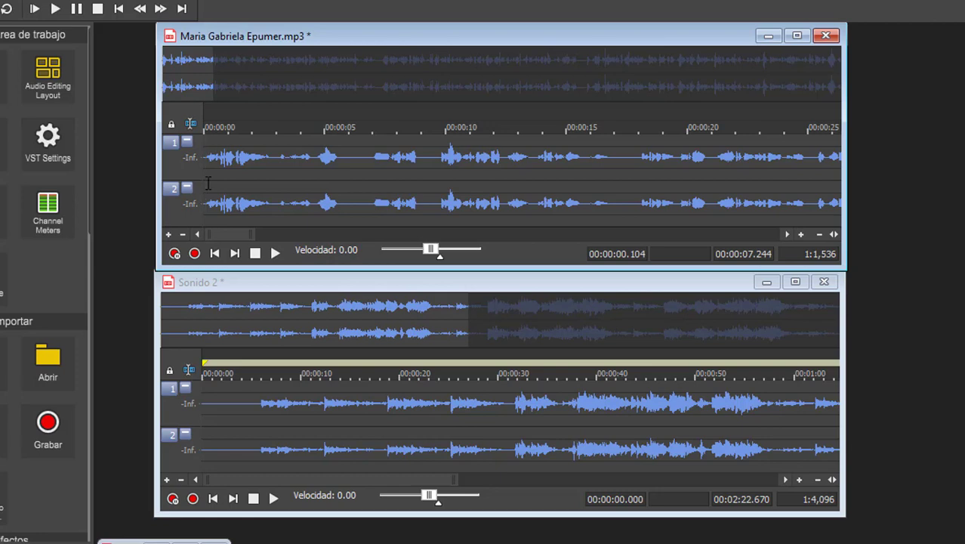
pyautogui.press('space')
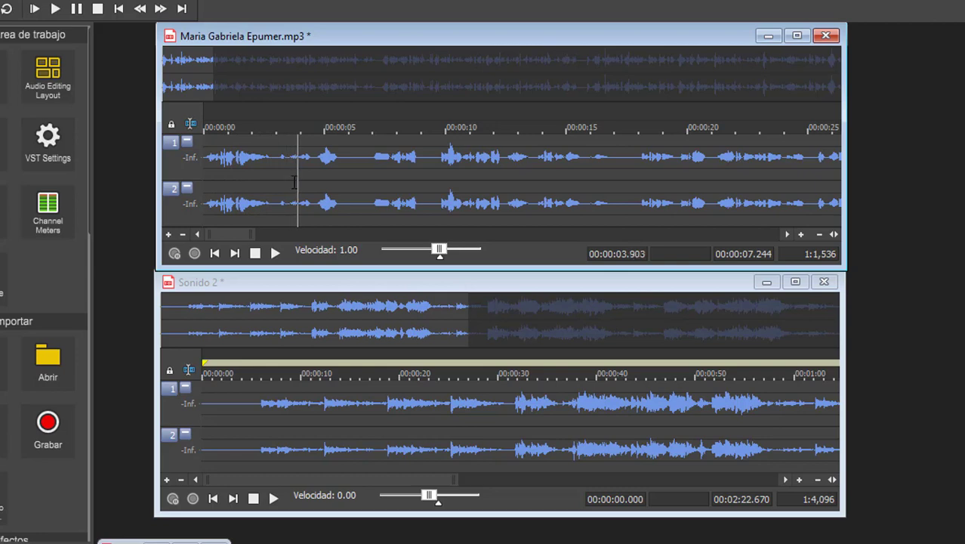
pyautogui.press('space')
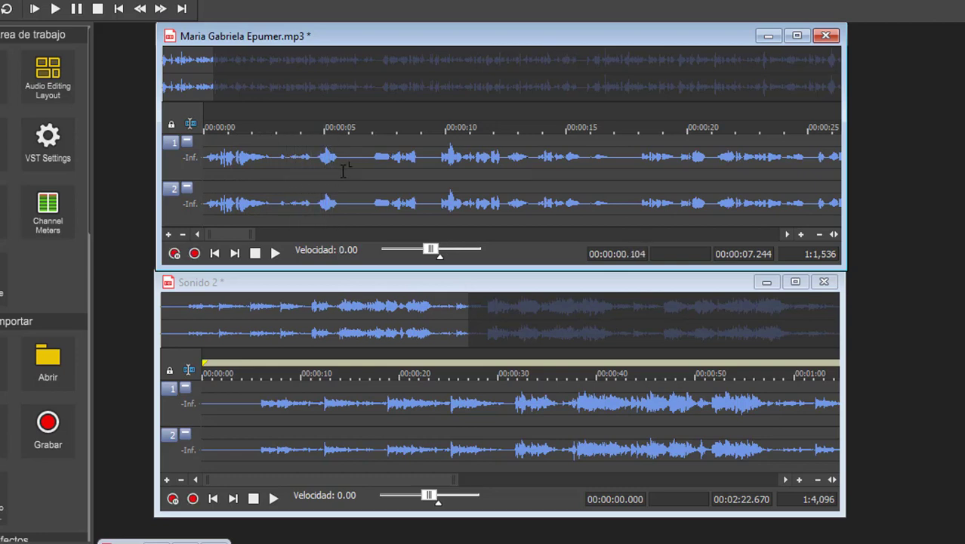
pyautogui.moveTo(343, 172); pyautogui.dragTo(176, 200)
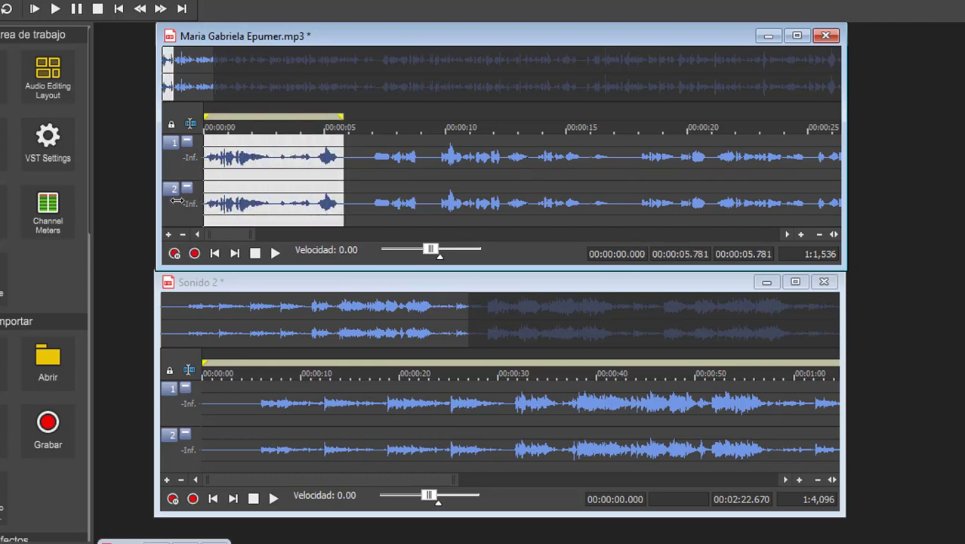
pyautogui.rightClick(254, 185)
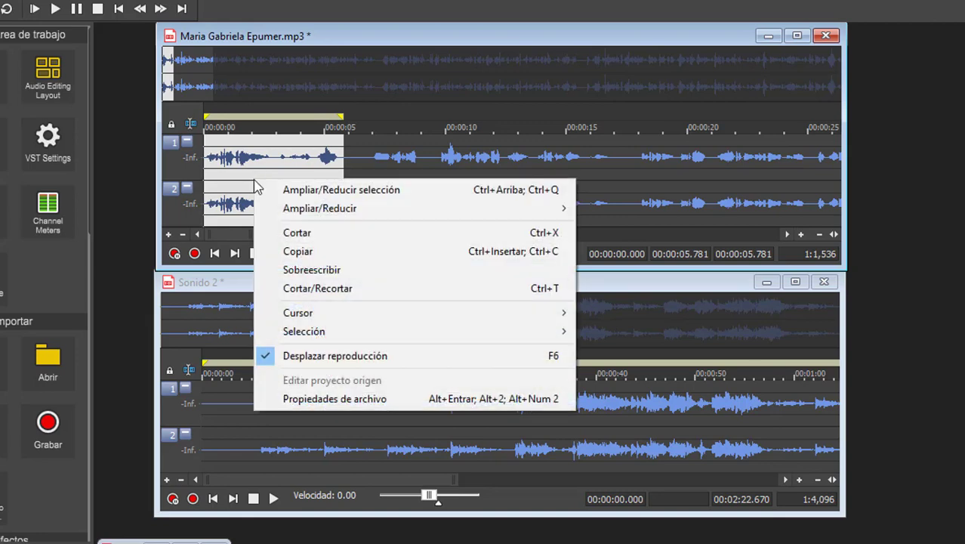
pyautogui.click(298, 251)
# - Play the opening of Sonido 2 and try to paste the copied fragment at 00:00:03.925
pyautogui.click(205, 429)
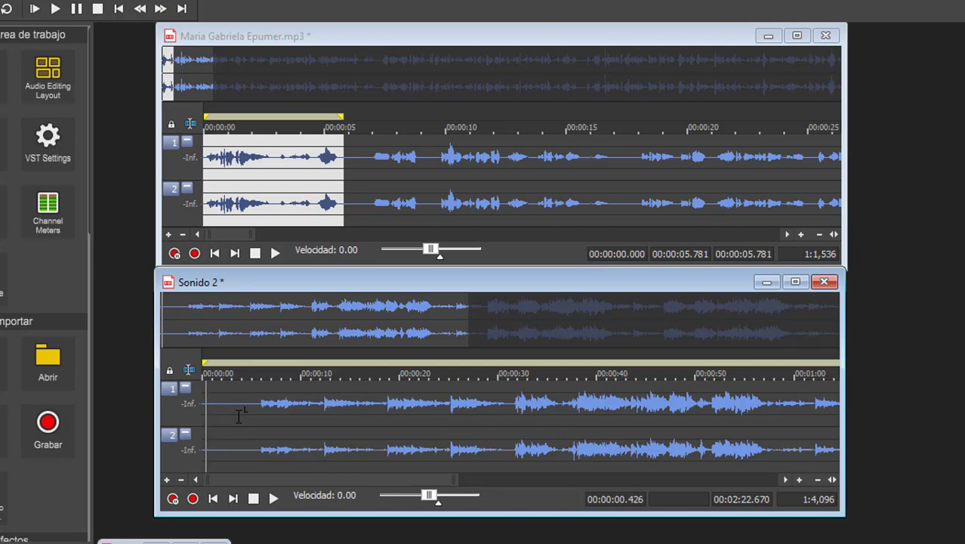
pyautogui.click(239, 416)
pyautogui.press('space')
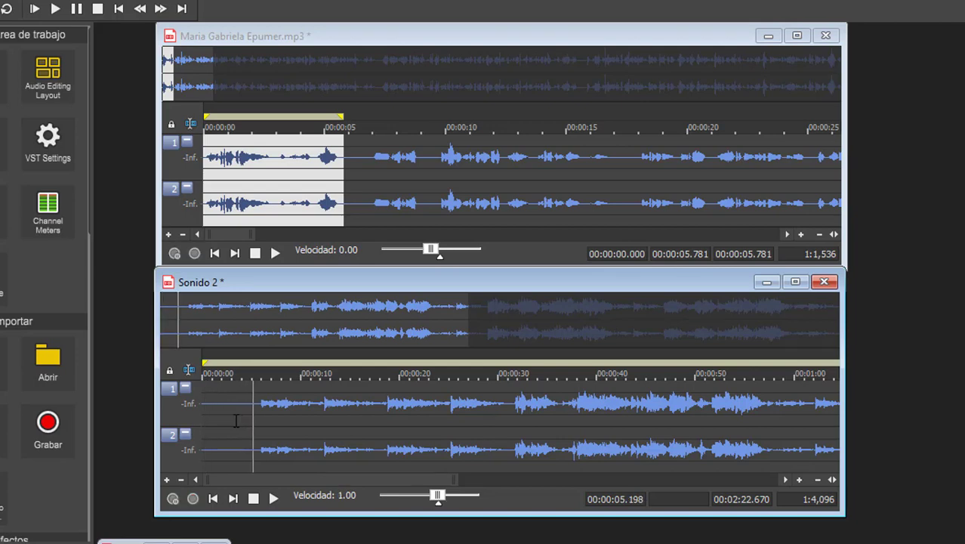
pyautogui.press('space')
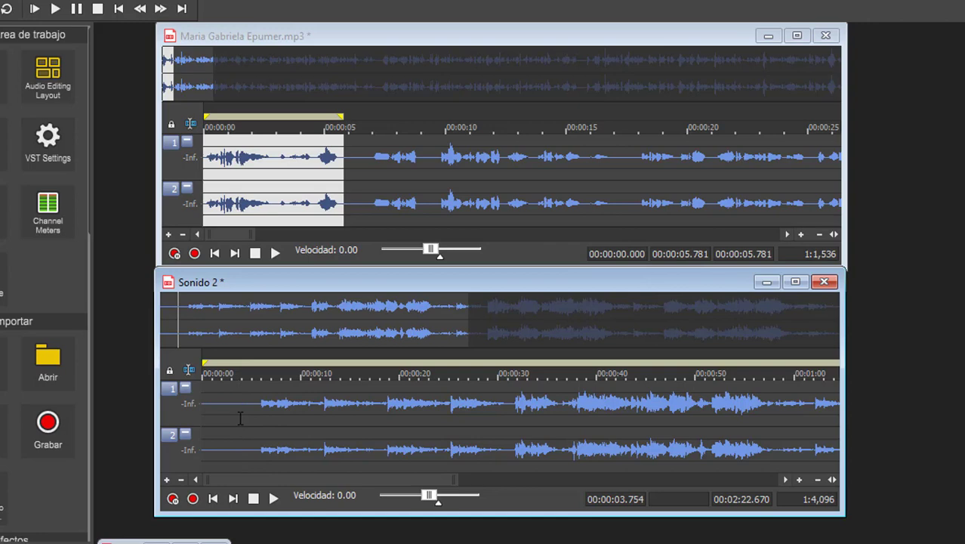
pyautogui.click(240, 418)
pyautogui.rightClick(240, 418)
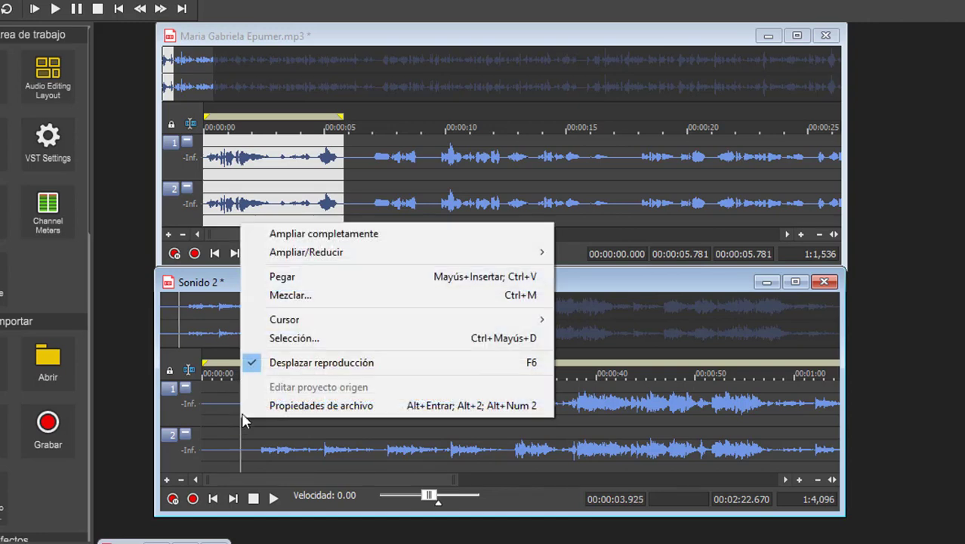
pyautogui.click(273, 279)
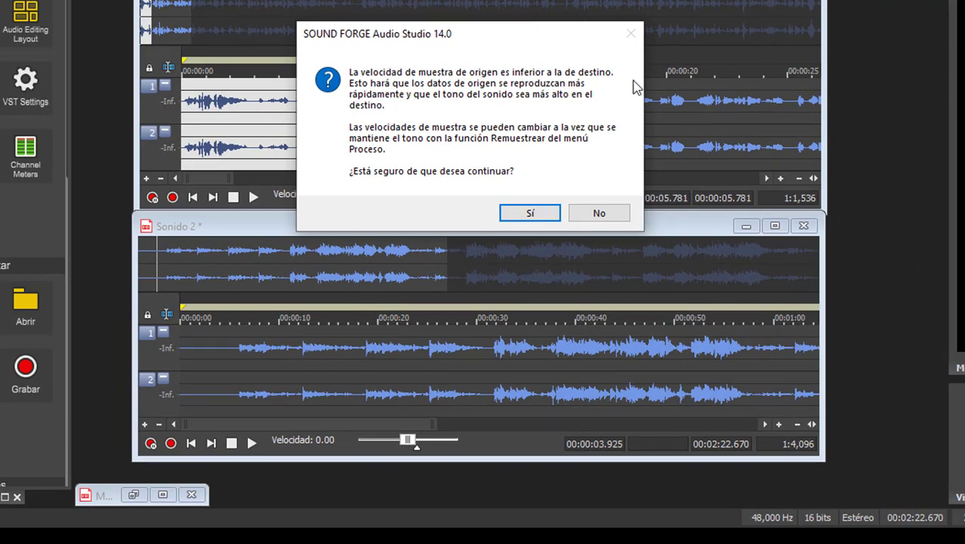
pyautogui.click(578, 217)
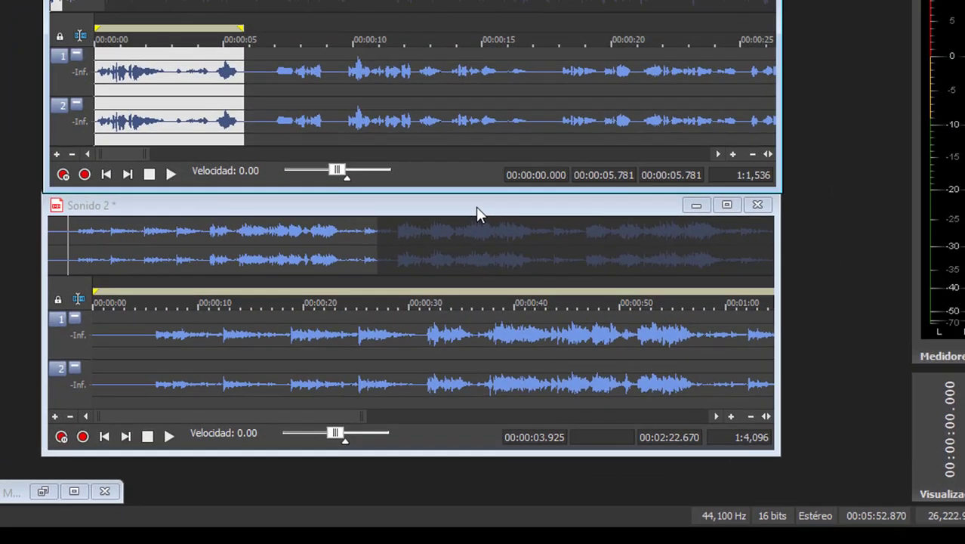
# - Resample Sonido 2 to 44,100 Hz with the anti-alias filter applied and interpolation accuracy 2
pyautogui.click(475, 209)
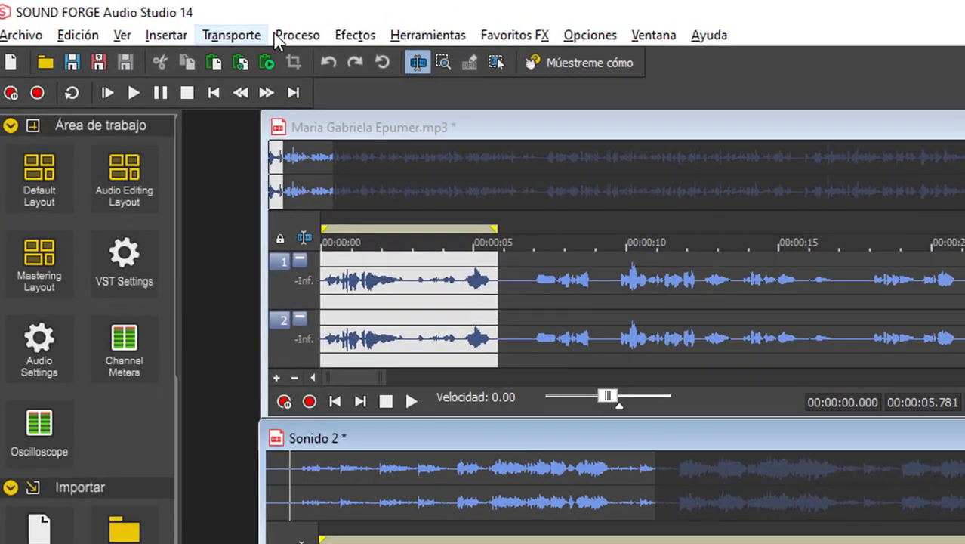
pyautogui.click(295, 36)
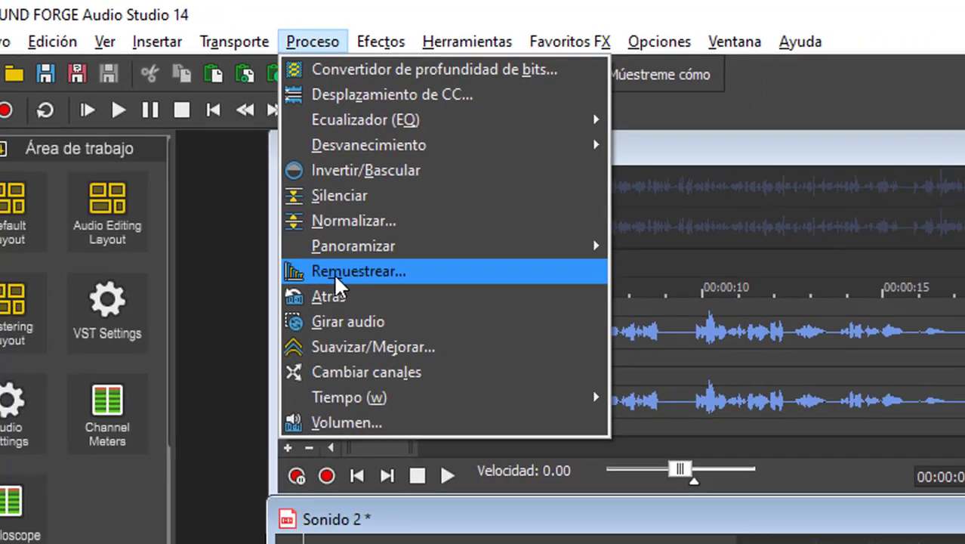
pyautogui.click(410, 336)
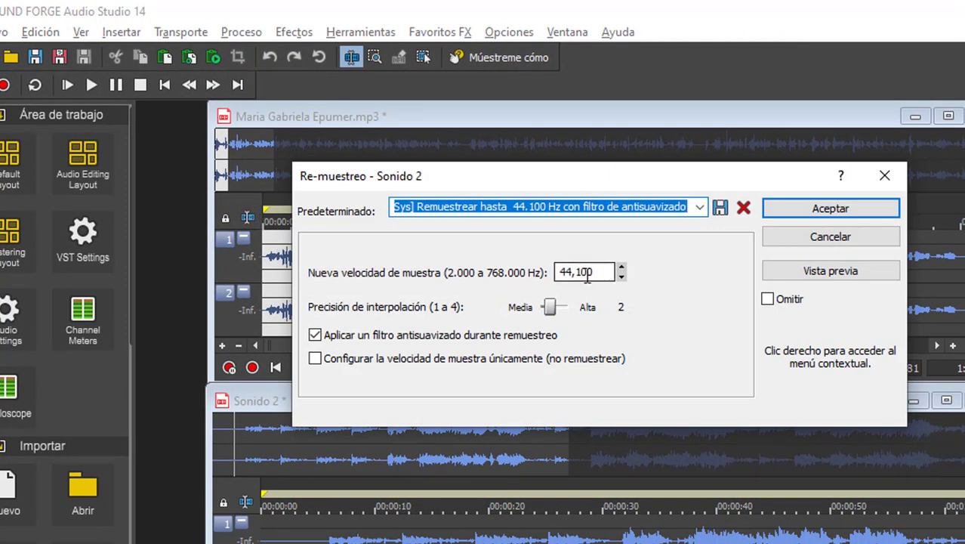
pyautogui.click(853, 207)
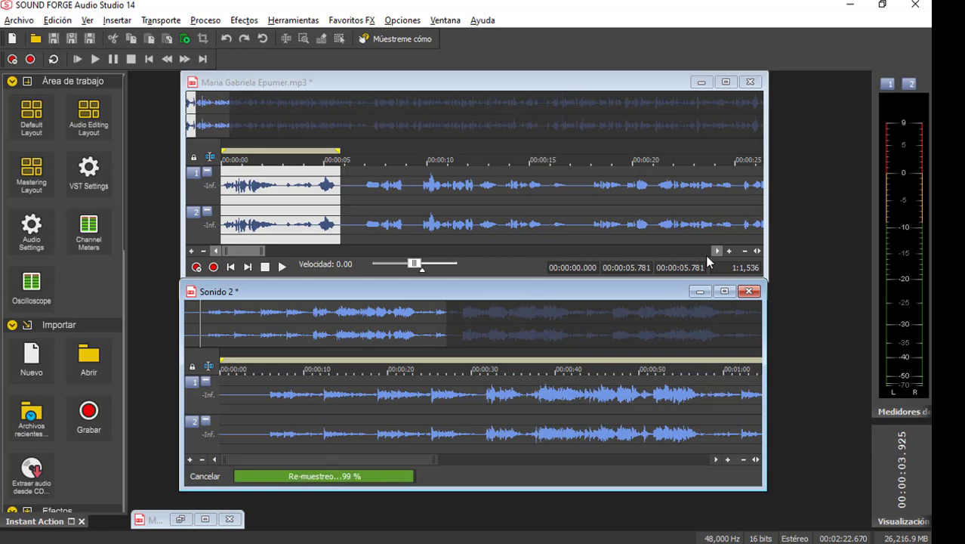
# - Copy the selected first 5.781 seconds of Maria Gabriela Epumer.mp3 and paste them into Sonido 2 at 00:00:04.504
pyautogui.rightClick(262, 208)
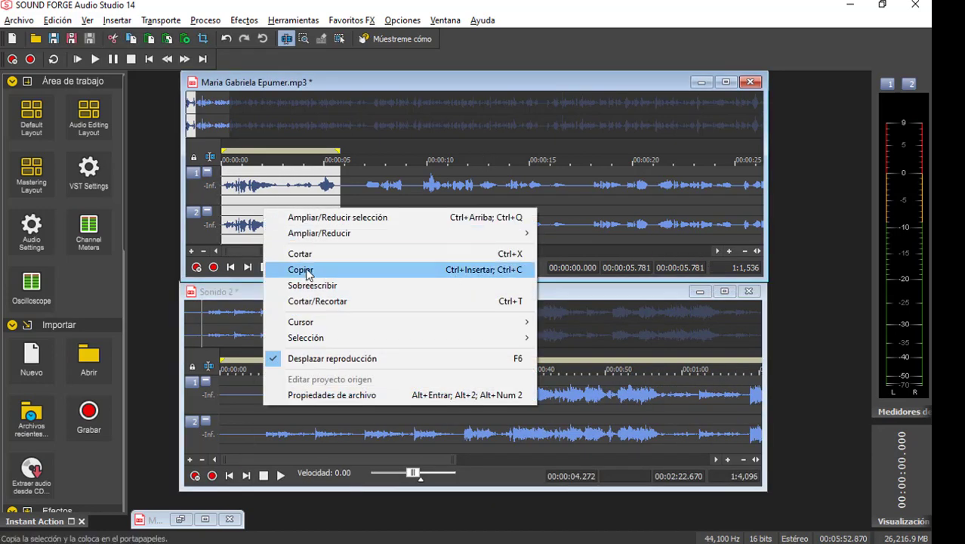
pyautogui.click(305, 270)
pyautogui.click(250, 414)
pyautogui.scroll(1, 250, 414)
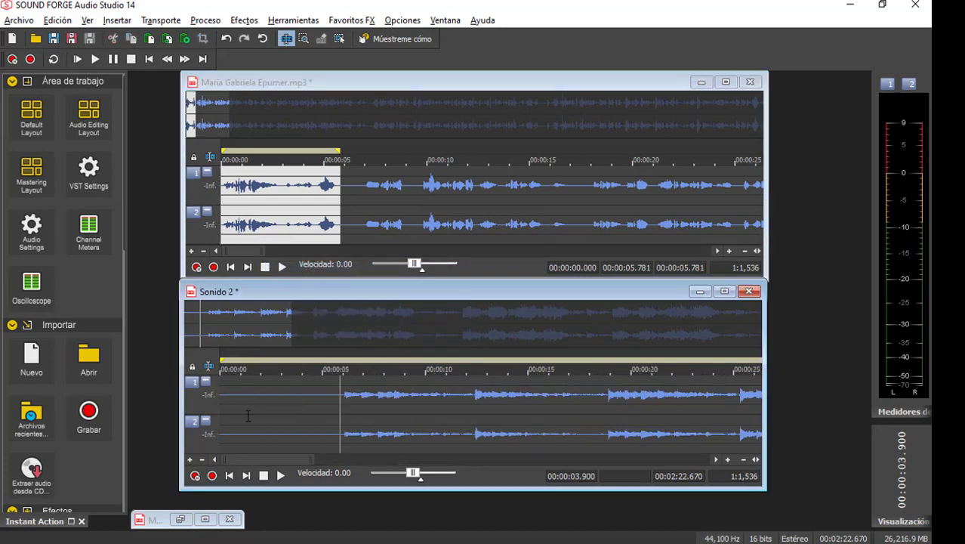
pyautogui.press('space')
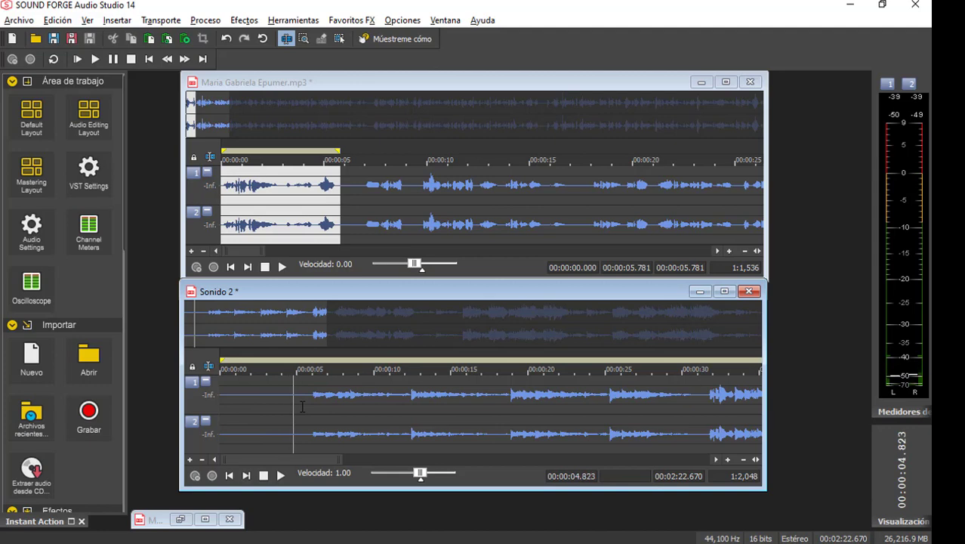
pyautogui.press('space')
pyautogui.click(288, 409)
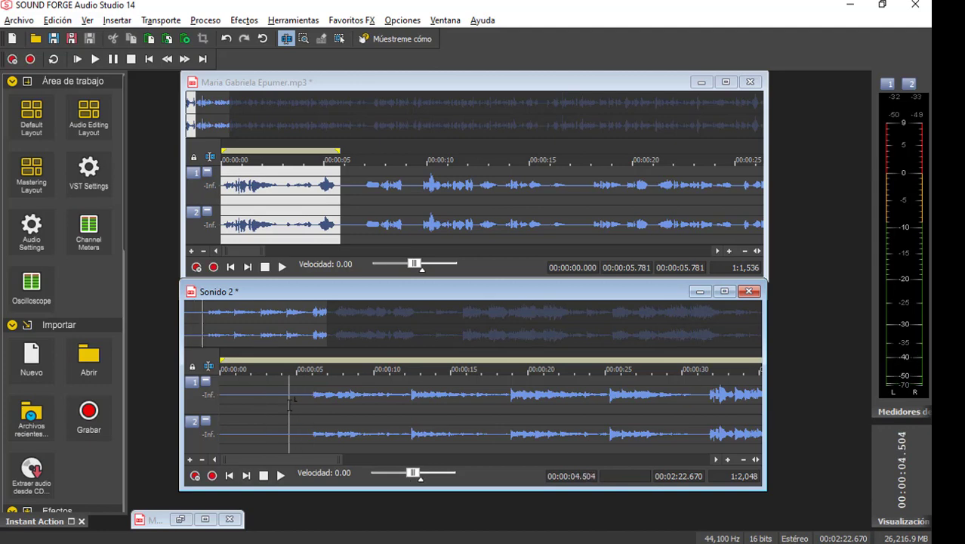
pyautogui.rightClick(289, 405)
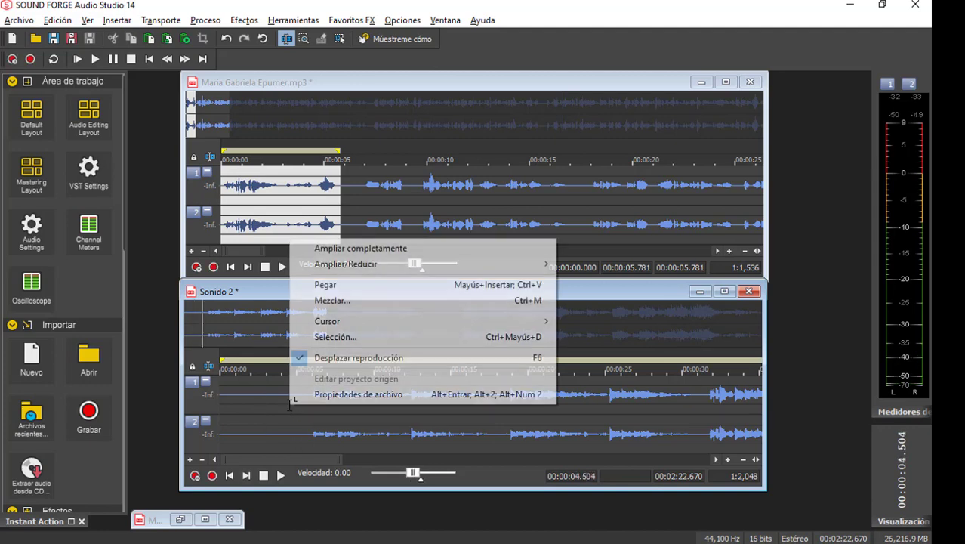
pyautogui.click(323, 287)
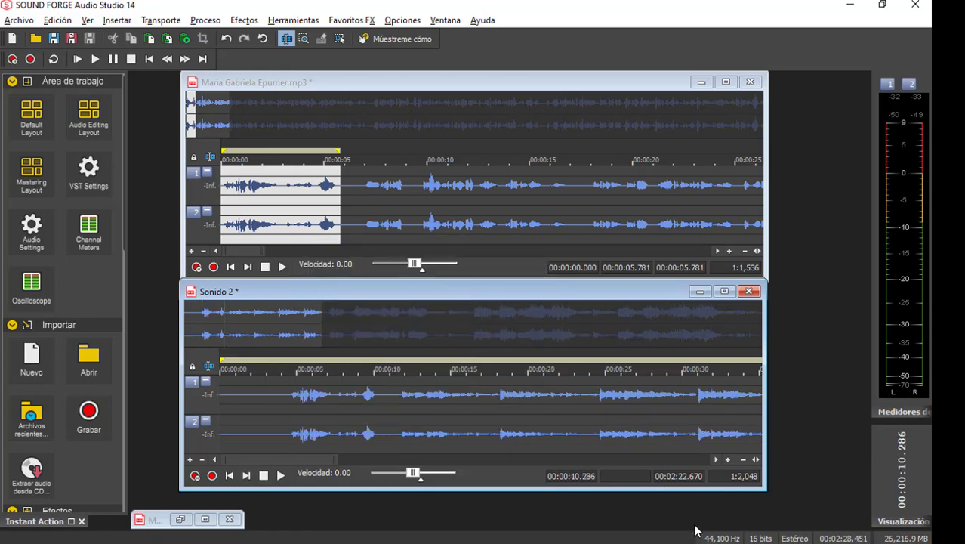
# - Play the pasted fragment in Sonido 2 and examine its middle for a passage to cut
pyautogui.click(290, 412)
pyautogui.press('space')
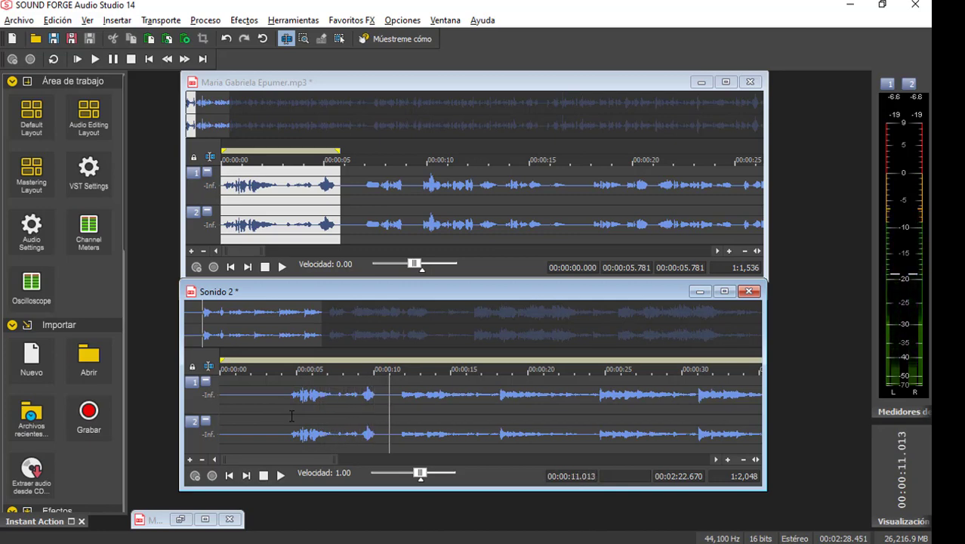
pyautogui.press('space')
pyautogui.click(339, 423)
pyautogui.scroll(3, 339, 424)
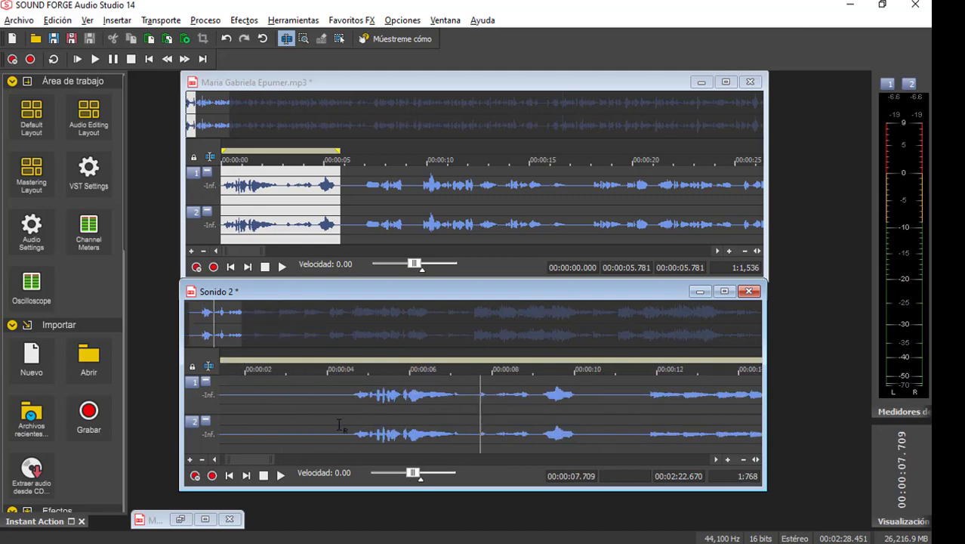
pyautogui.press('space')
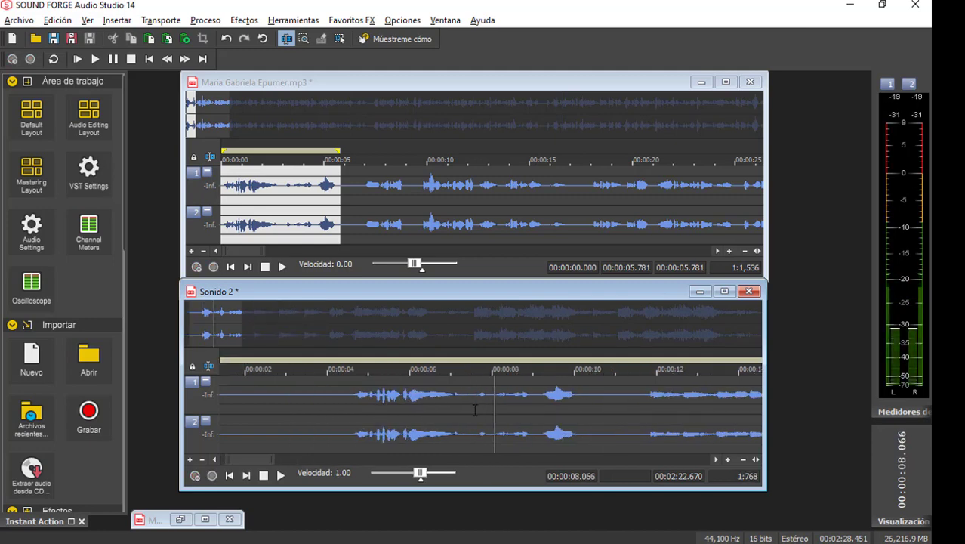
pyautogui.click(475, 412)
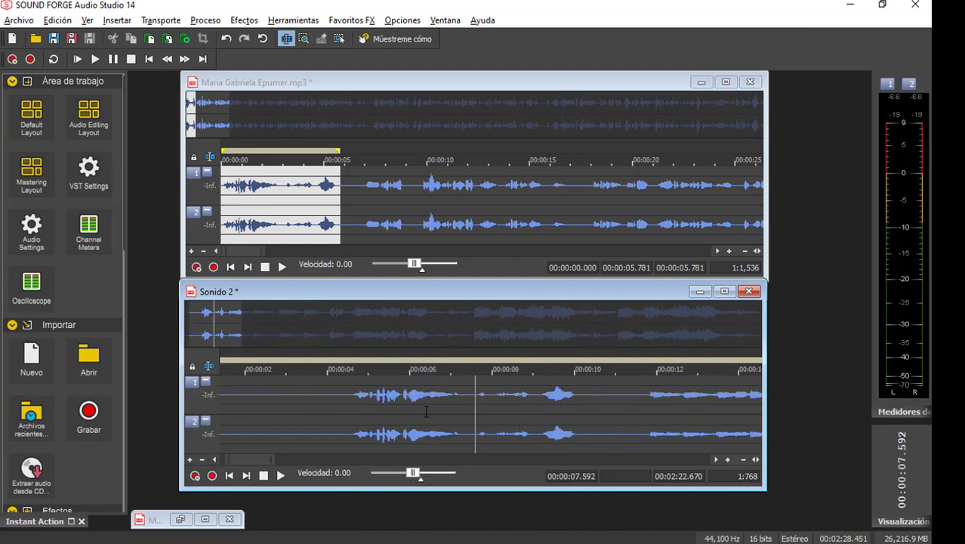
pyautogui.click(428, 412)
pyautogui.press('space')
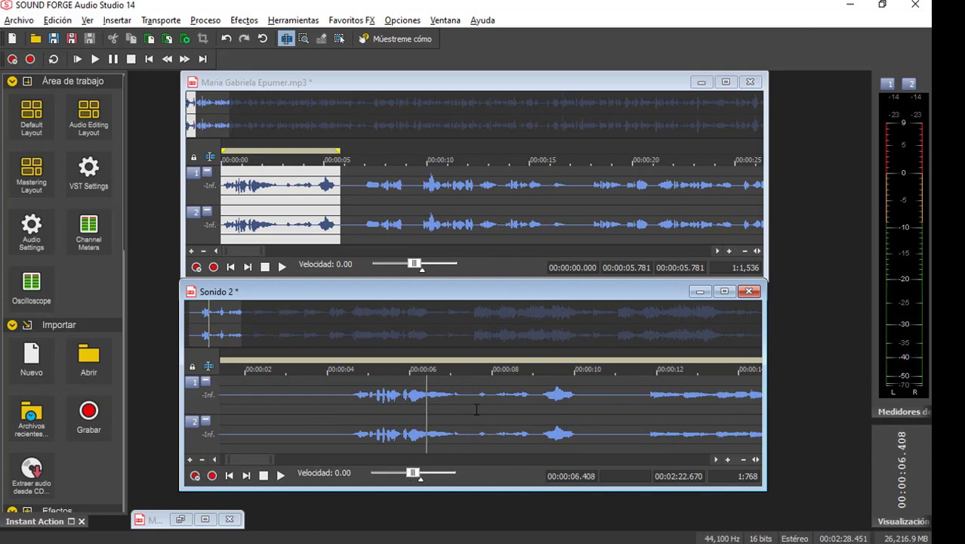
# - Preview and delete the passage from 00:00:07.540 to 00:00:09.090 in Sonido 2, and play the edited section
pyautogui.moveTo(473, 413); pyautogui.dragTo(536, 420)
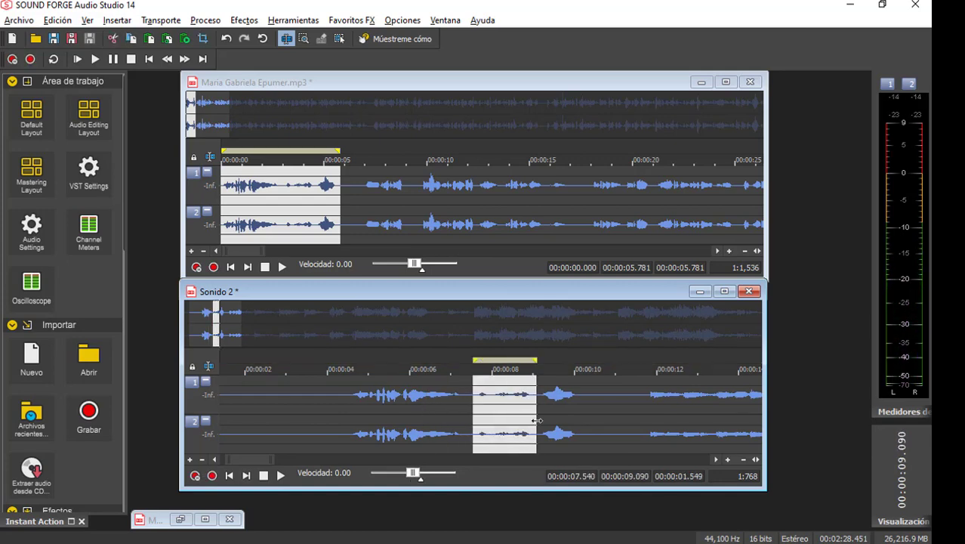
pyautogui.press('space')
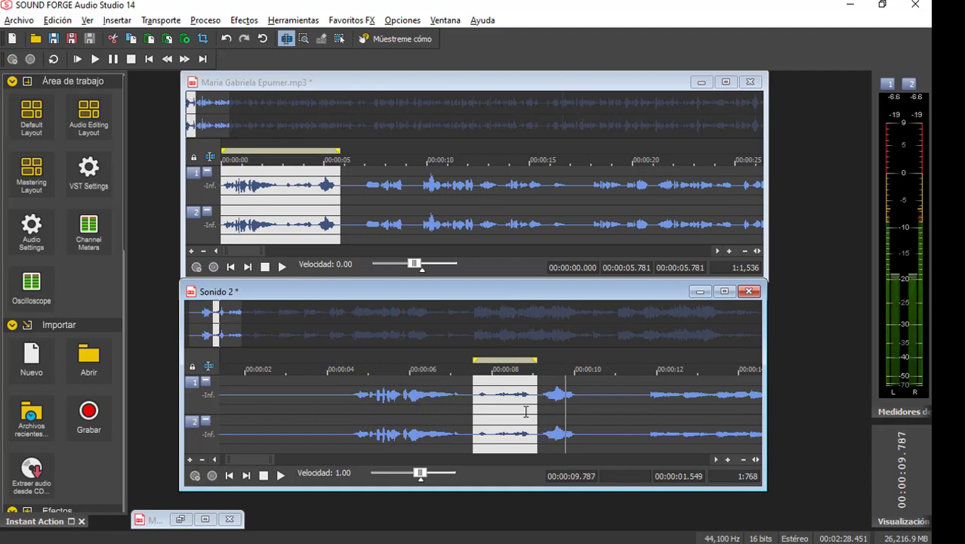
pyautogui.press('space')
pyautogui.hotkey('ctrl', 'k')
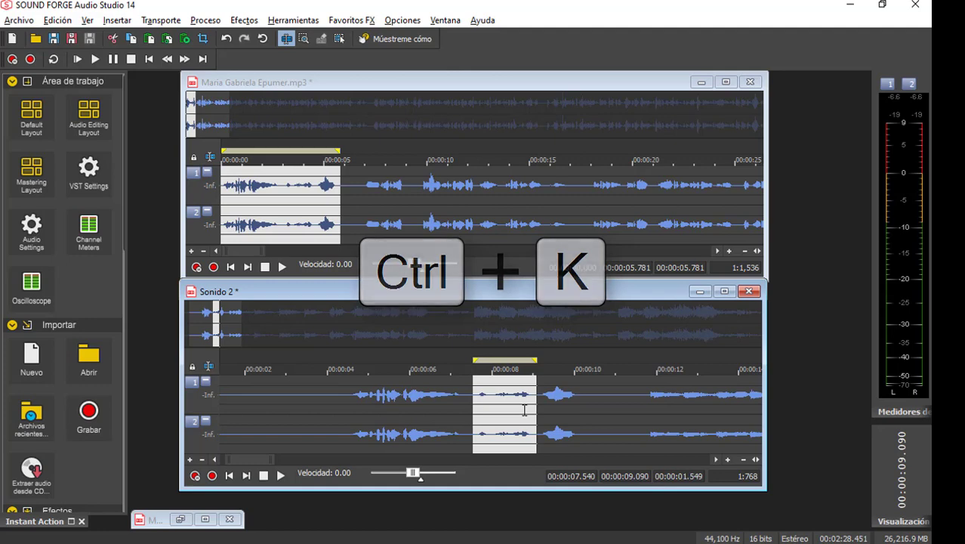
pyautogui.press('Delete')
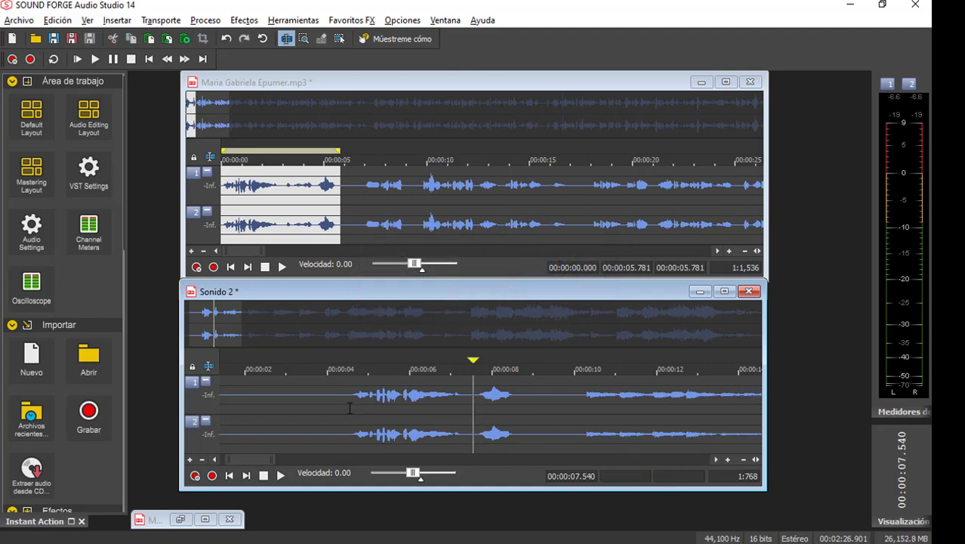
pyautogui.press('space')
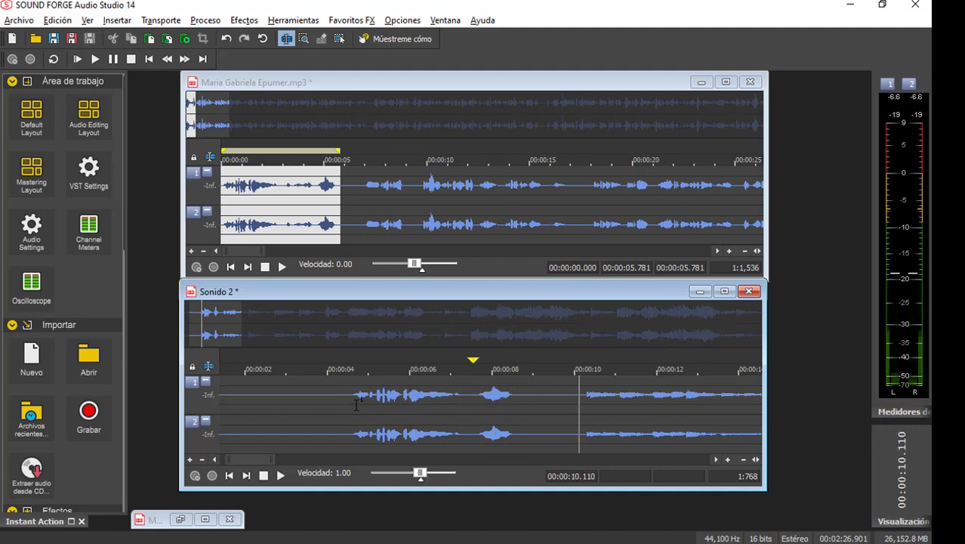
pyautogui.scroll(-1, 356, 404)
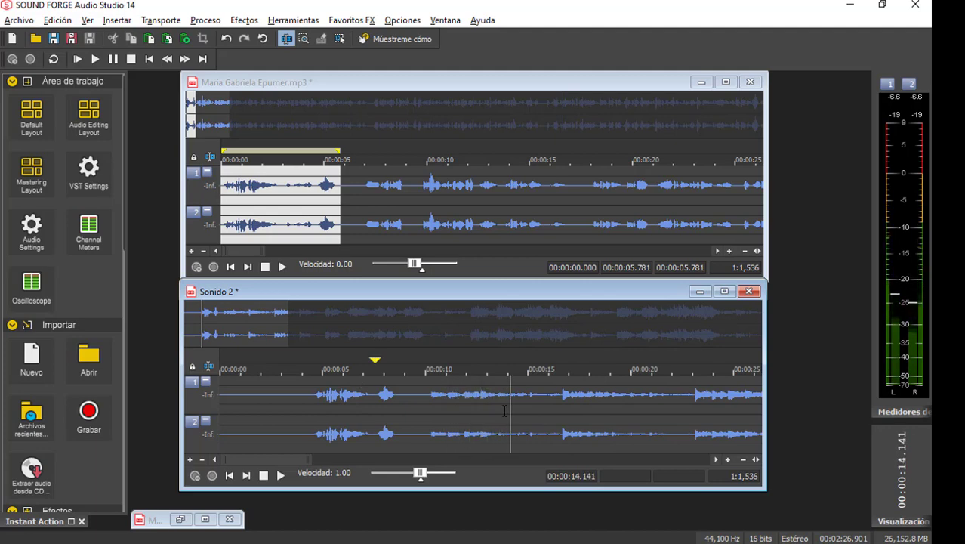
pyautogui.press('space')
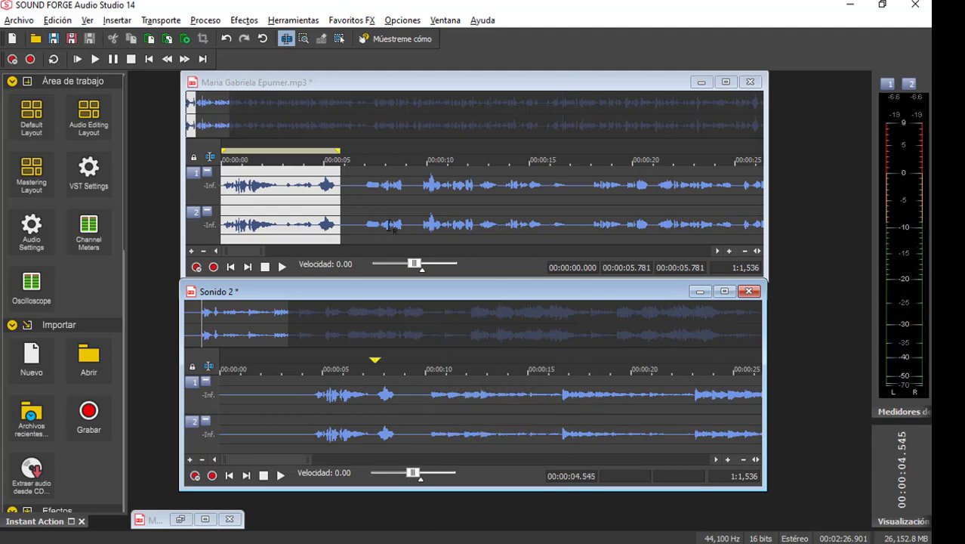
# - Play Maria Gabriela Epumer.mp3 from several points to locate the next phrase, and select from 00:00:10.675 to 00:00:12.486
pyautogui.click(365, 206)
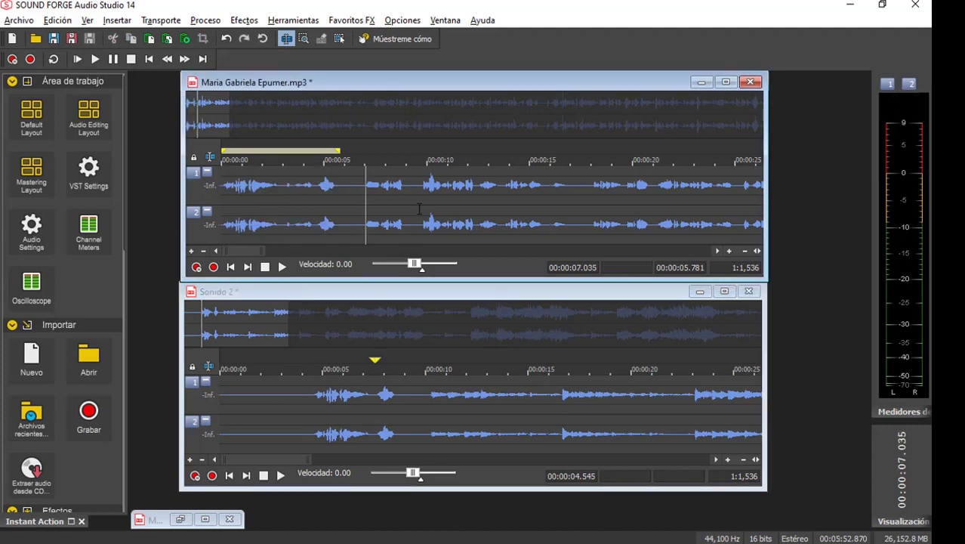
pyautogui.press('space')
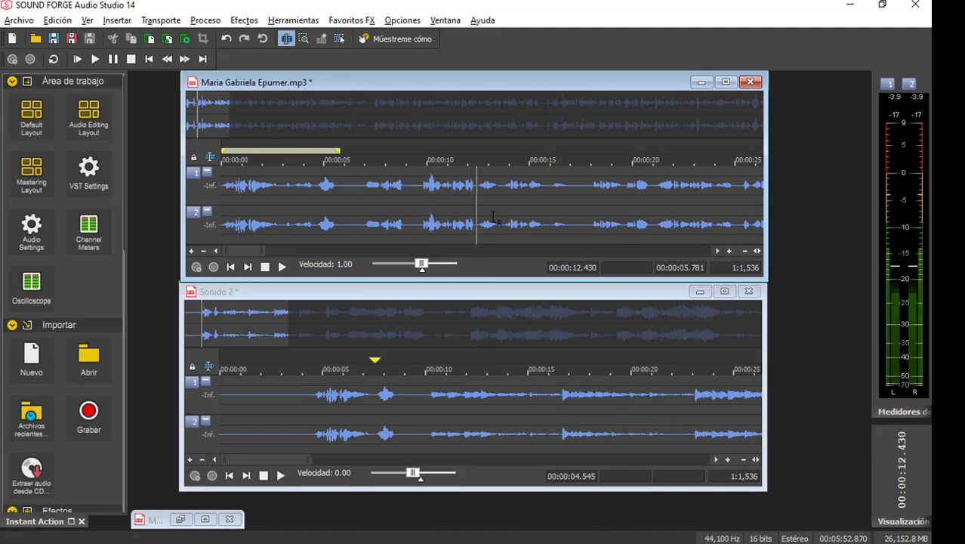
pyautogui.press('space')
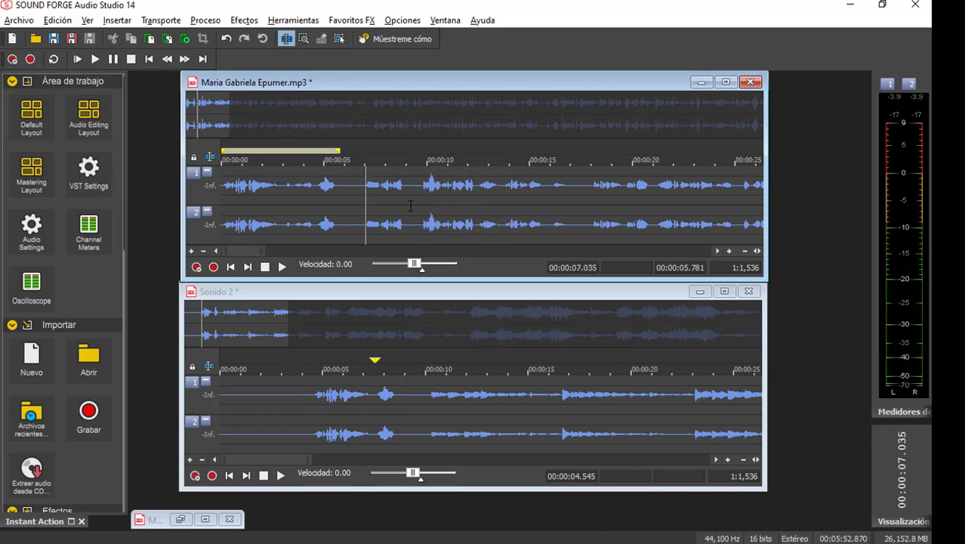
pyautogui.click(420, 198)
pyautogui.press('space')
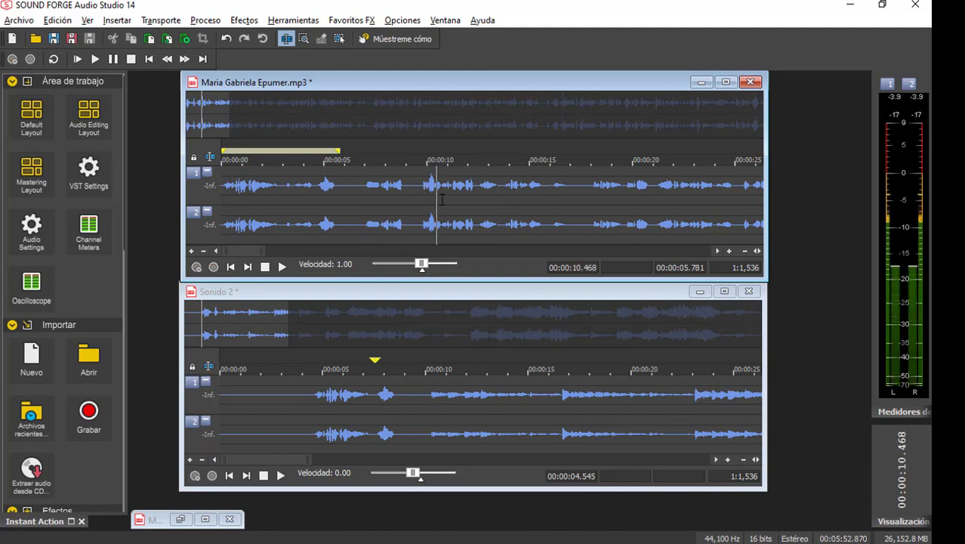
pyautogui.press('space')
pyautogui.click(445, 199)
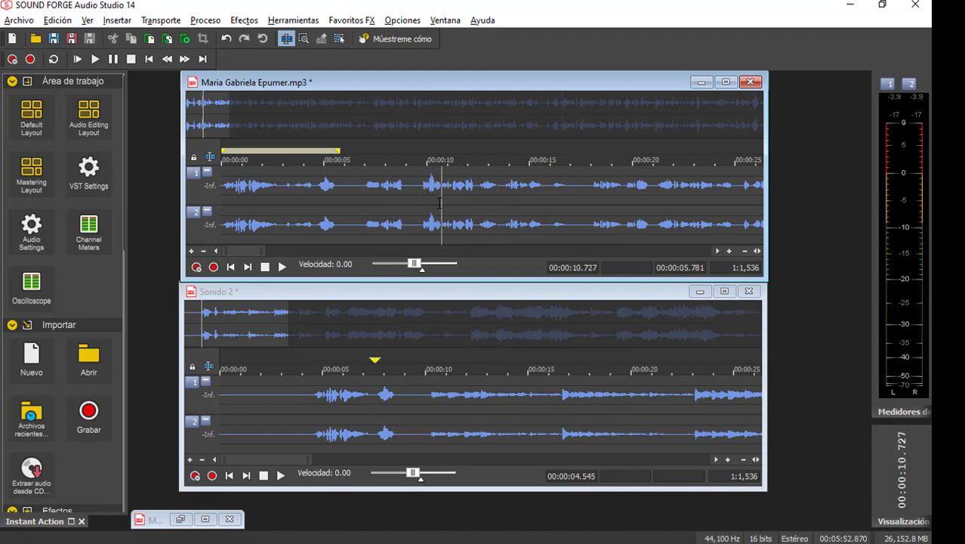
pyautogui.scroll(1, 436, 204)
pyautogui.scroll(1, 437, 204)
pyautogui.press('space')
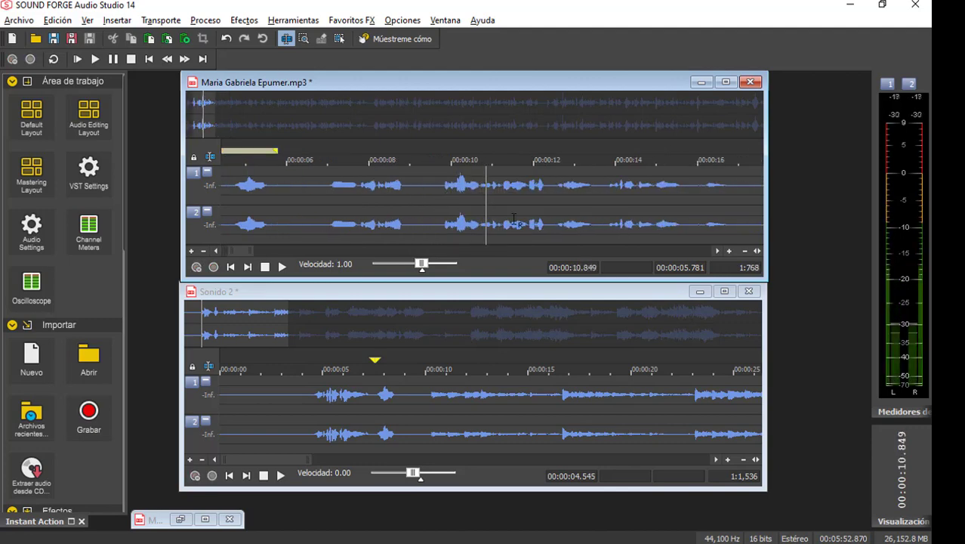
pyautogui.press('space')
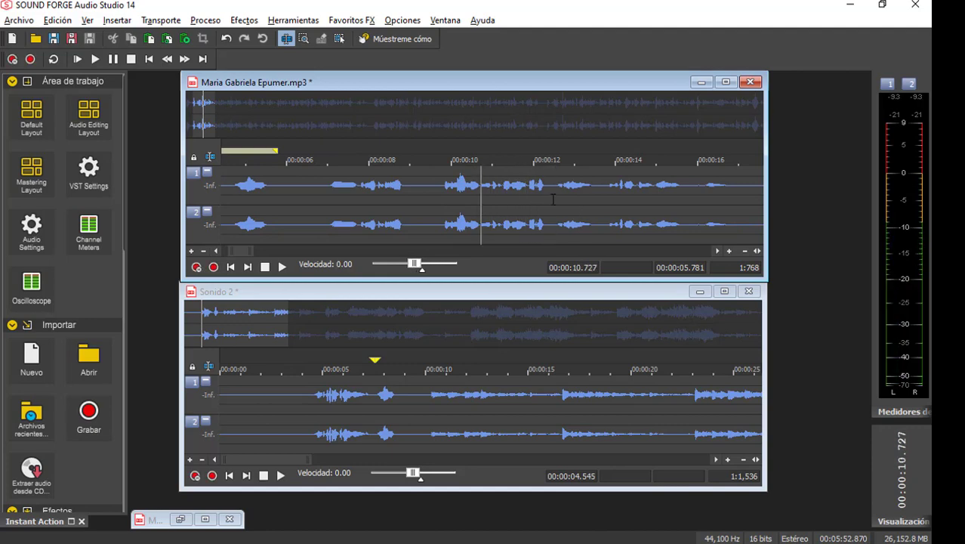
pyautogui.moveTo(553, 214); pyautogui.dragTo(478, 221)
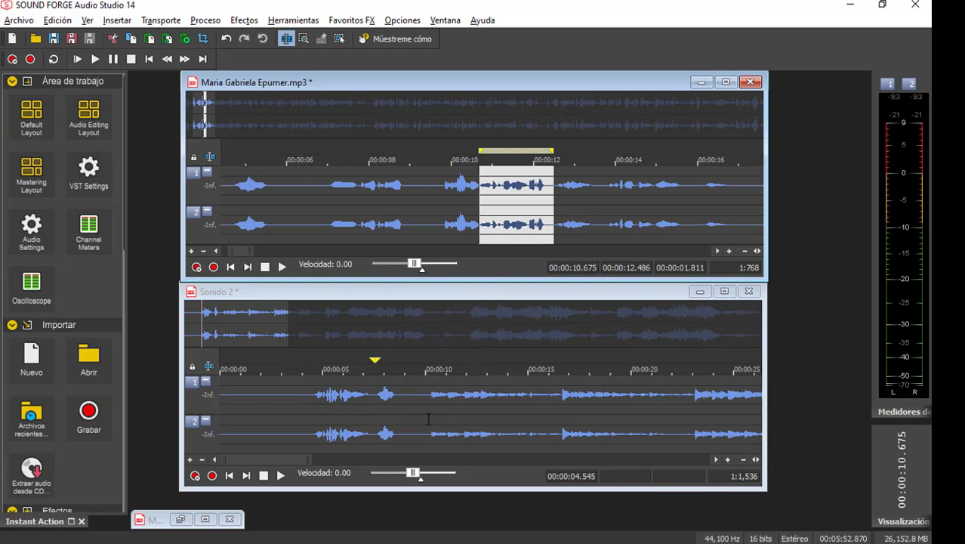
# - Play Sonido 2 from 00:00:10.135 to find a spot in the song for the selected phrase
pyautogui.click(428, 417)
pyautogui.press('space')
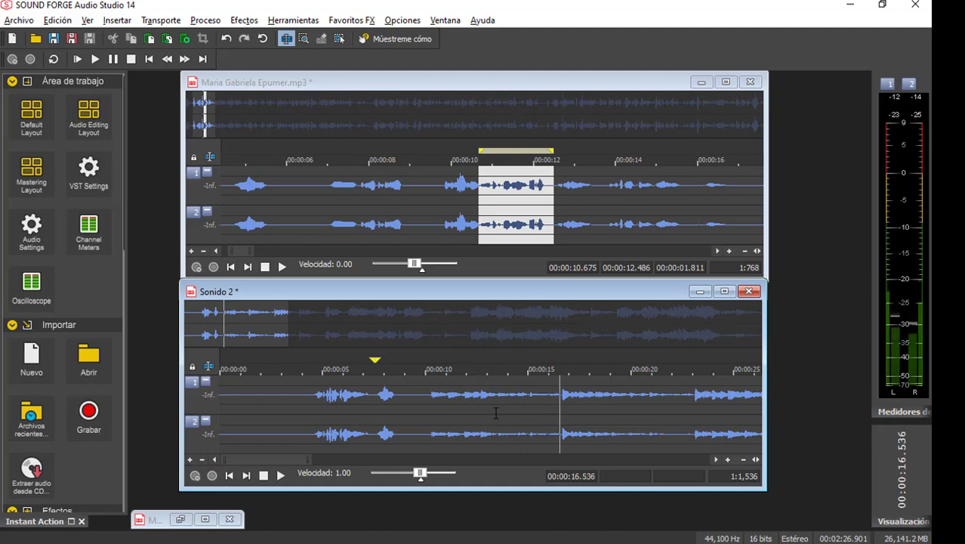
pyautogui.press('space')
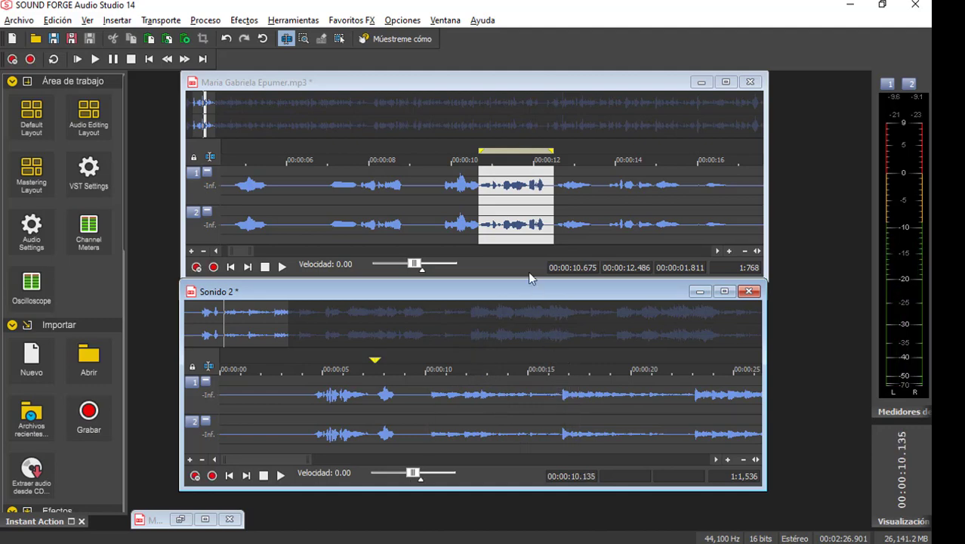
# - Paste the selected Maria Gabriela Epumer.mp3 phrase into Sonido 2 at 00:00:14.802 without mixing it over the song
pyautogui.click(517, 219)
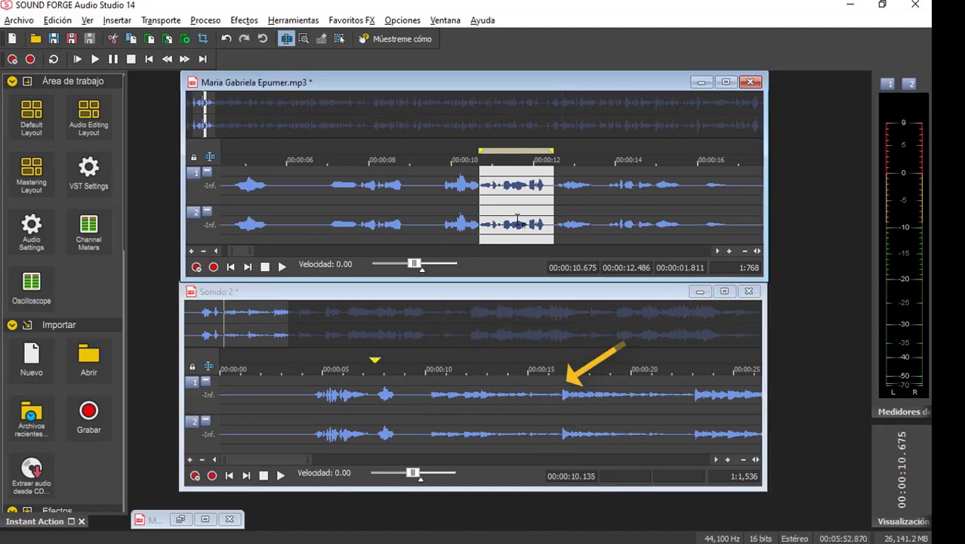
pyautogui.moveTo(517, 221); pyautogui.dragTo(428, 370)
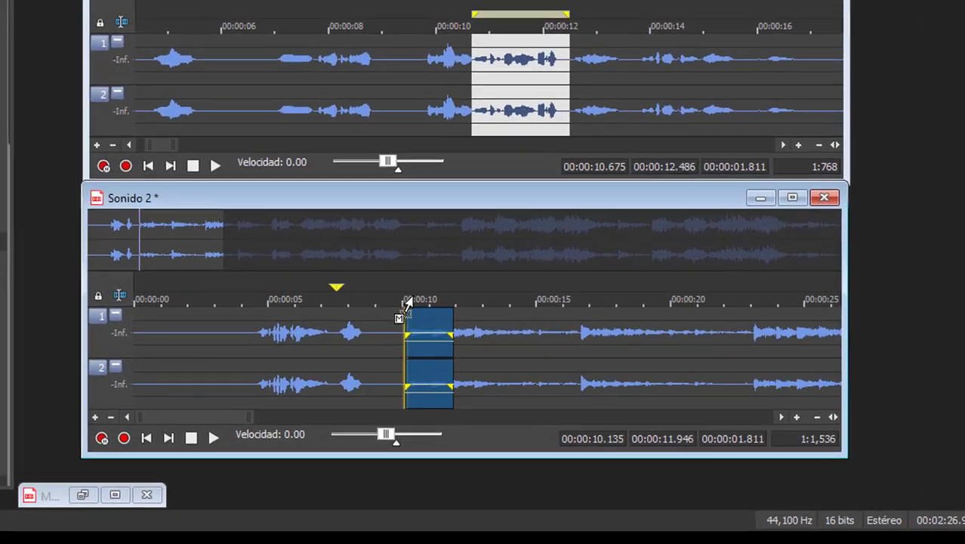
pyautogui.moveTo(406, 304); pyautogui.dragTo(525, 306)
pyautogui.moveTo(528, 272)
pyautogui.mouseDown()
pyautogui.moveTo(465, 290)
pyautogui.moveTo(526, 290)
pyautogui.mouseUp()
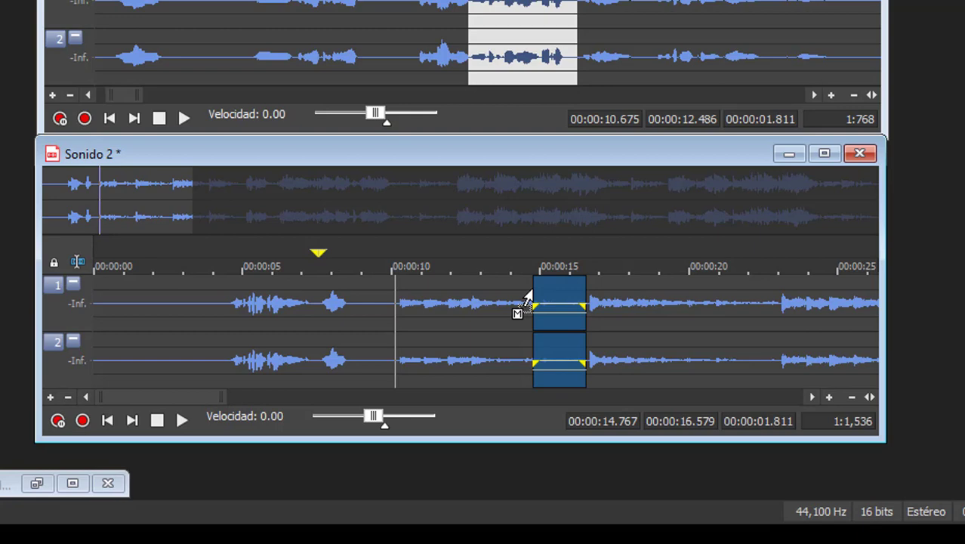
pyautogui.moveTo(527, 290); pyautogui.dragTo(528, 291)
pyautogui.rightClick(528, 289)
pyautogui.rightClick(528, 290)
pyautogui.rightClick(528, 290)
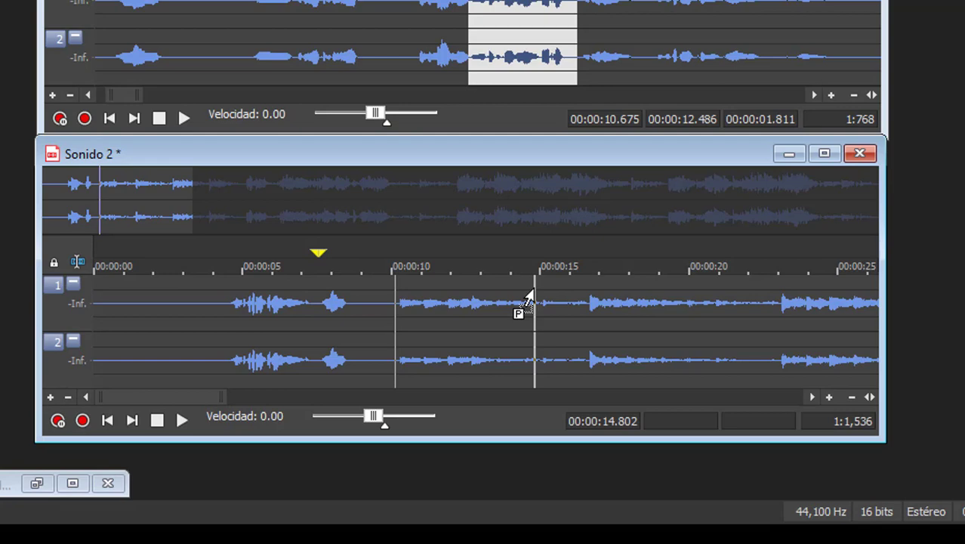
pyautogui.moveTo(528, 291); pyautogui.dragTo(528, 290)
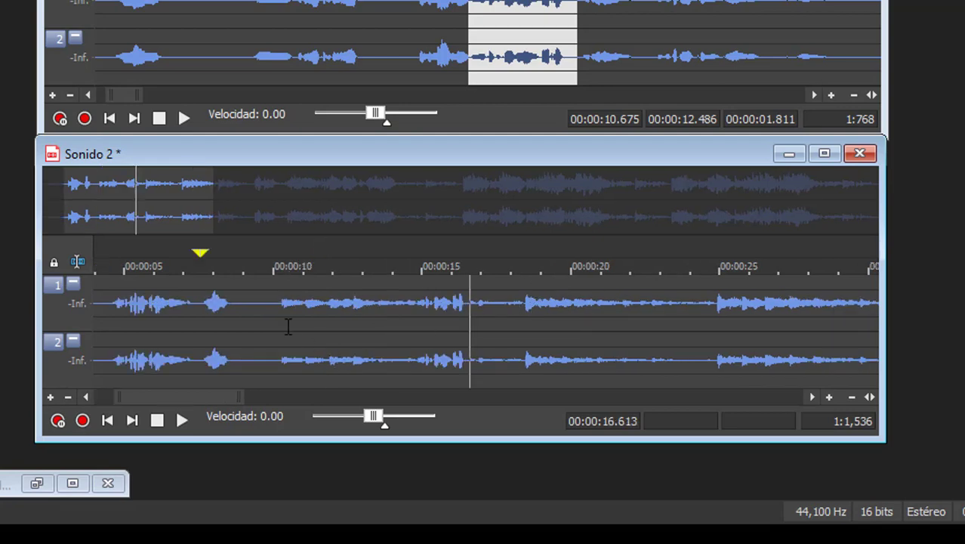
# - Play Sonido 2 from 00:00:10.518 through the pasted phrase and undo the paste
pyautogui.press('space')
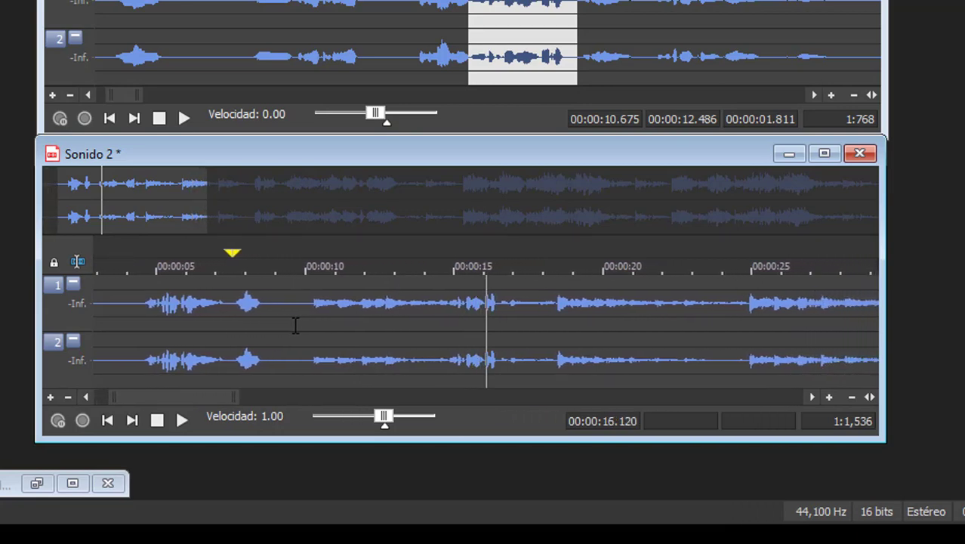
pyautogui.press('space')
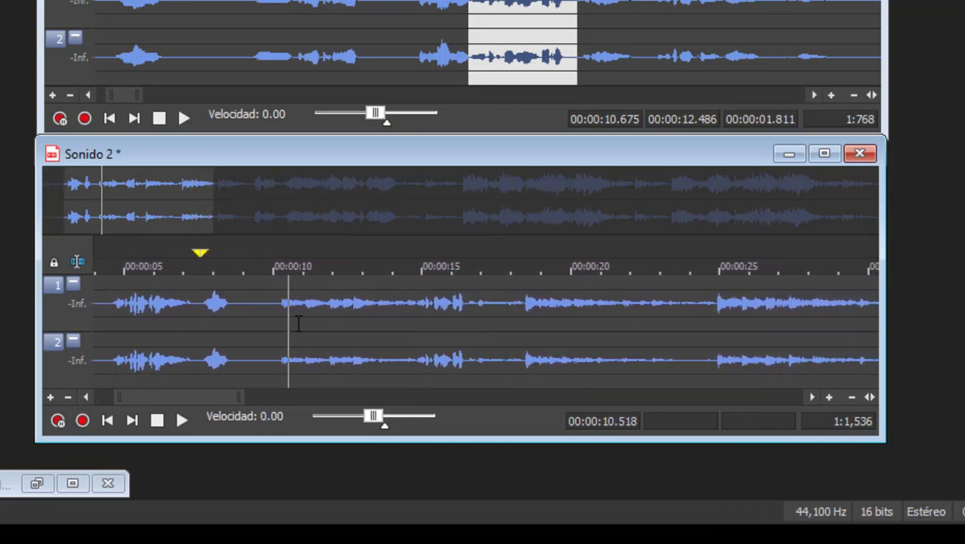
pyautogui.hotkey('ctrl', 'z')
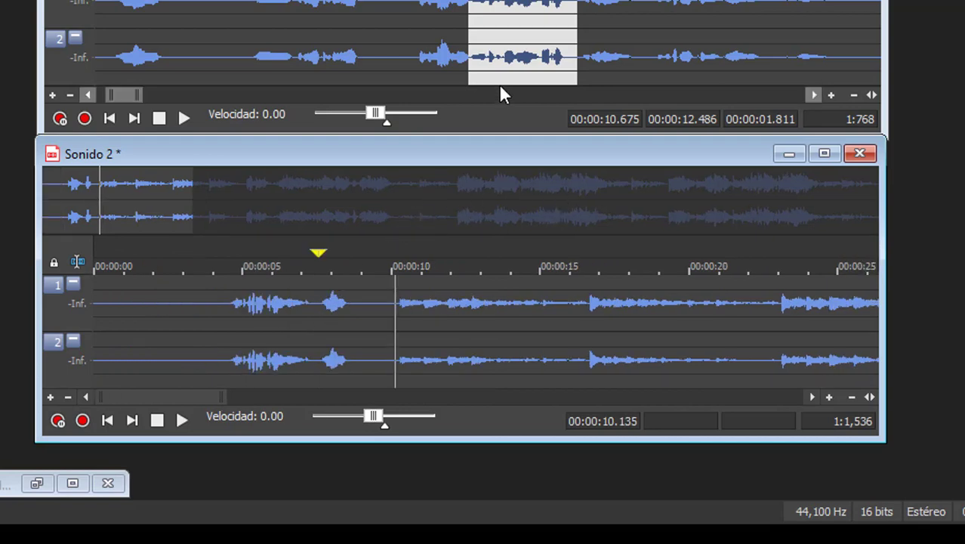
# - Place the selected phrase over Sonido 2 from 00:00:14.733 to 00:00:16.544 as a mix, opening the Mezclar/Sustituir settings
pyautogui.click(501, 37)
pyautogui.click(508, 308)
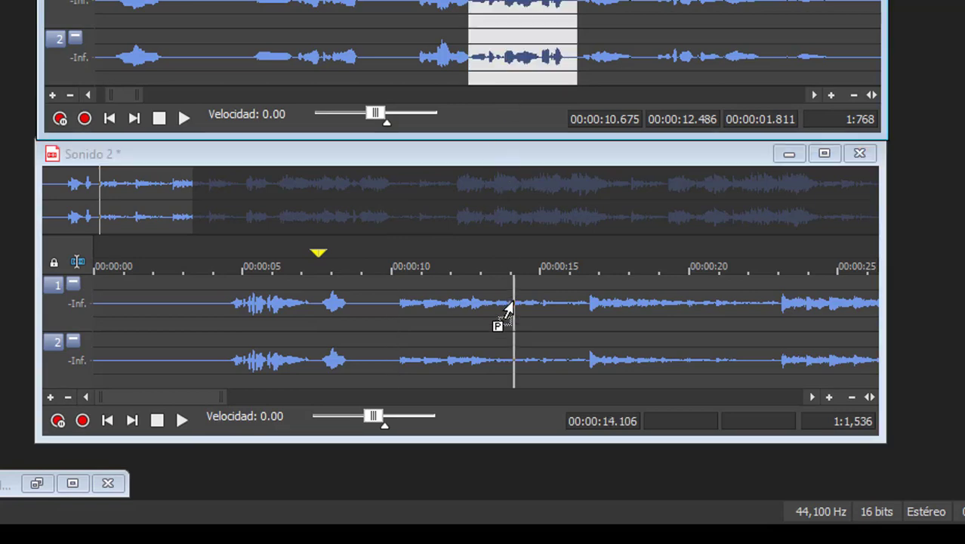
pyautogui.moveTo(505, 323); pyautogui.dragTo(527, 375)
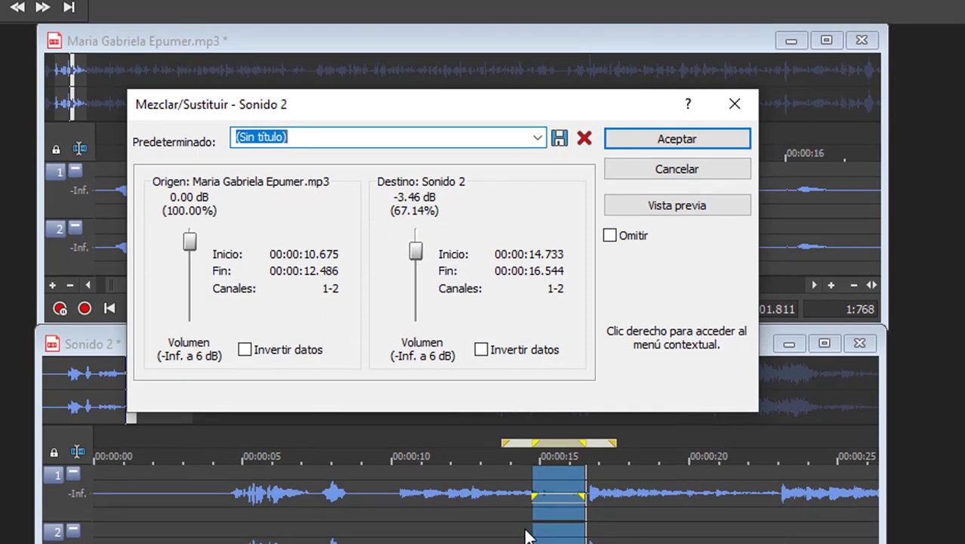
# - Reset the Sonido 2 destination volume to 0.00 dB, preview the mix, and check the Pre-giro and Post-giro preview options
pyautogui.doubleClick(414, 253)
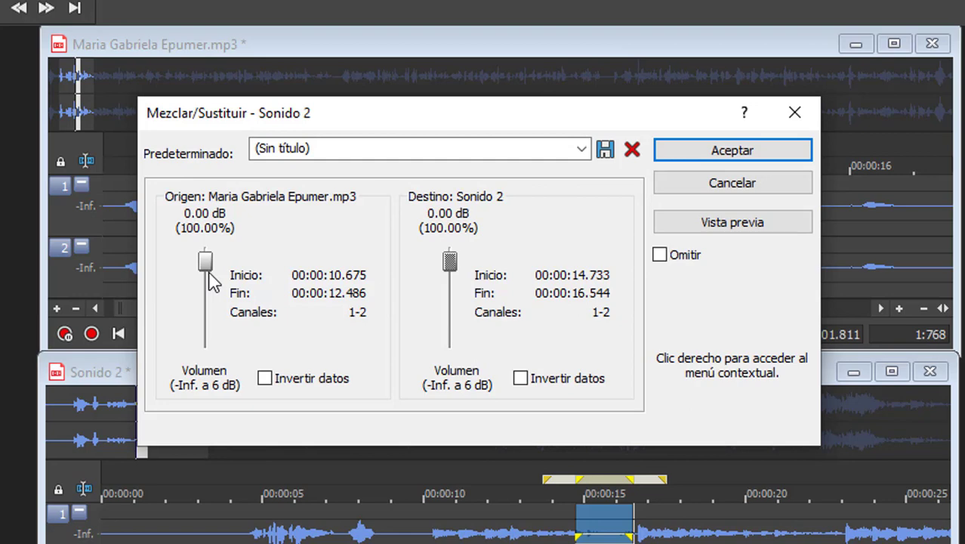
pyautogui.click(749, 230)
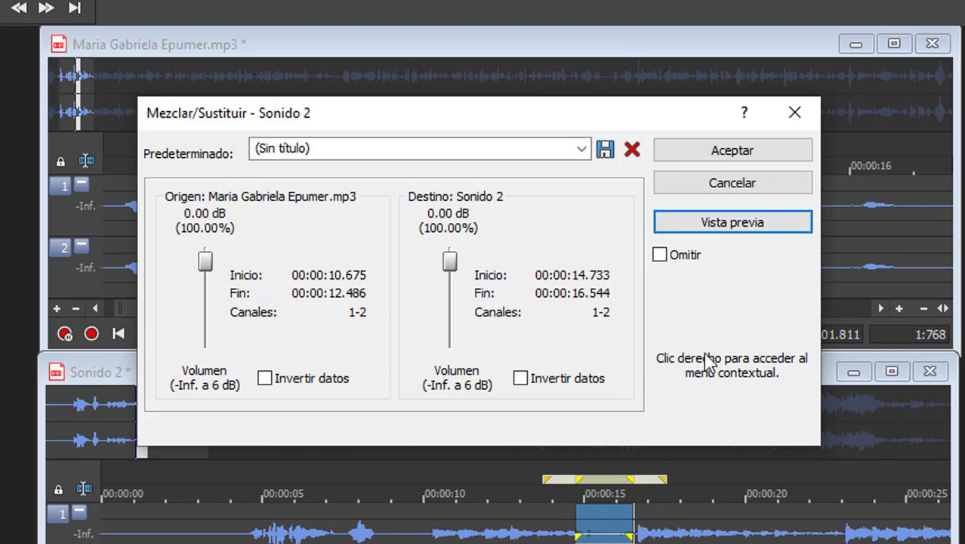
pyautogui.rightClick(713, 314)
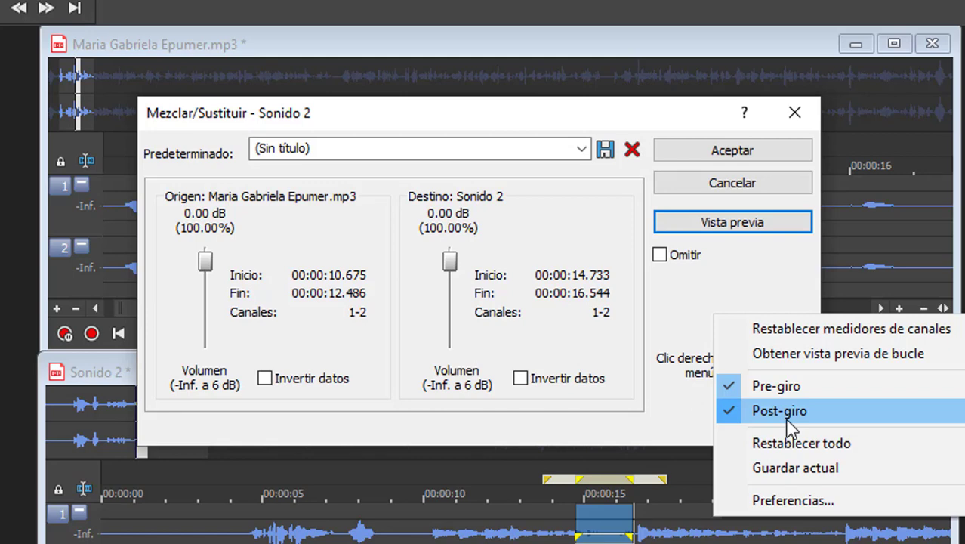
pyautogui.click(641, 119)
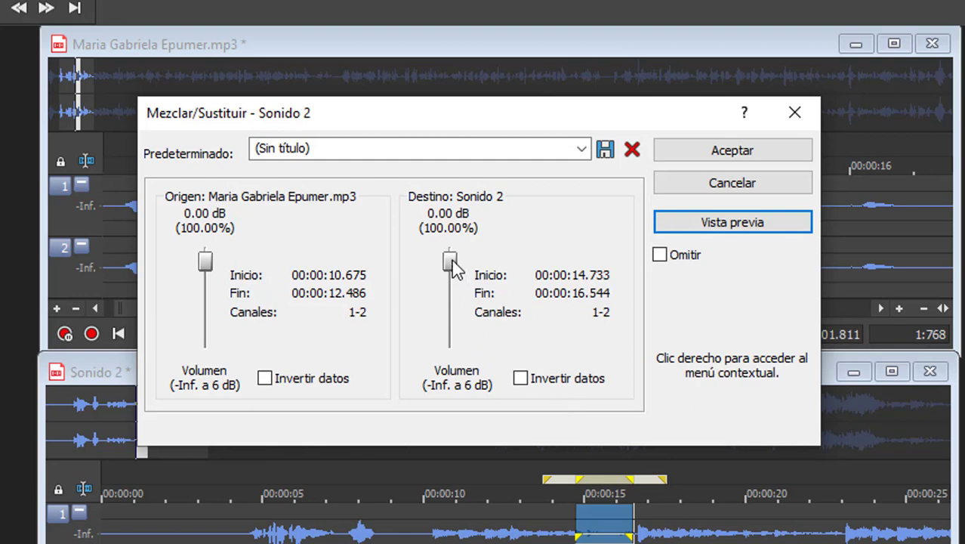
# - Set the Sonido 2 destination volume to -0.71 dB, preview the result, and apply the mix
pyautogui.moveTo(452, 261); pyautogui.dragTo(460, 266)
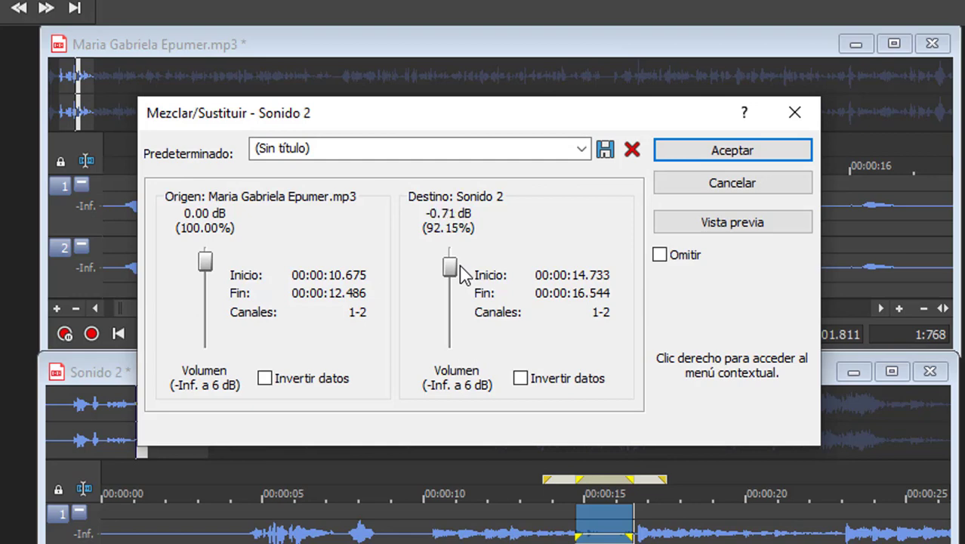
pyautogui.click(702, 225)
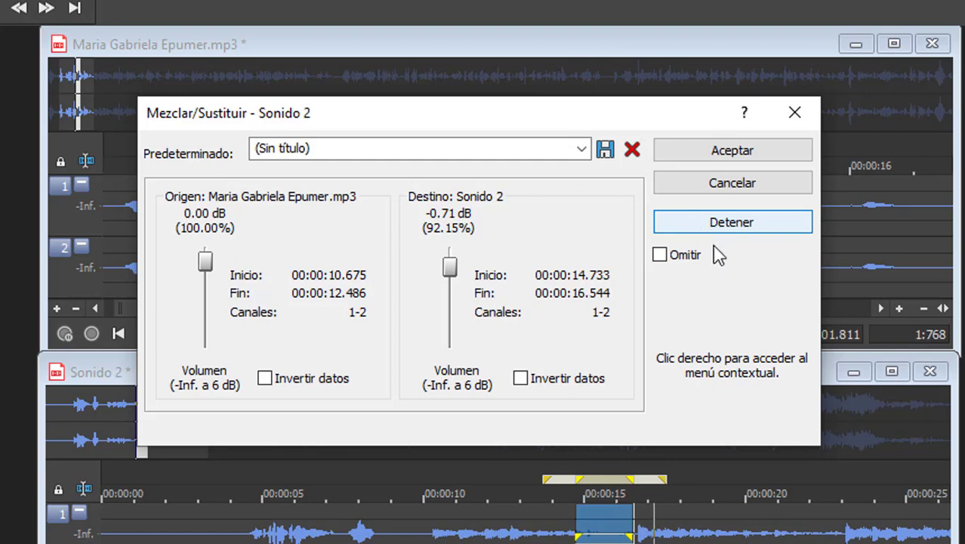
pyautogui.click(736, 151)
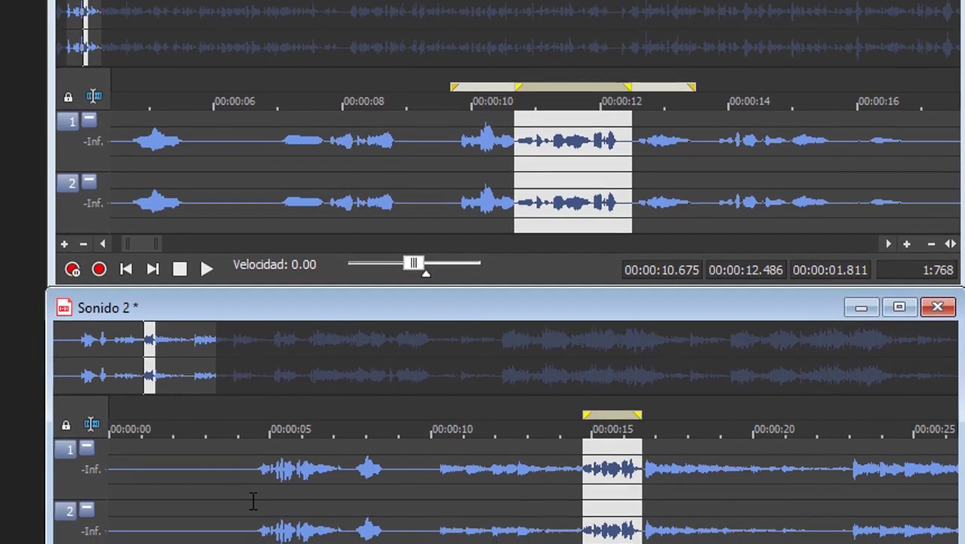
# - Play Sonido 2 from just before the first speech fragment through the mixed phrase
pyautogui.click(246, 543)
pyautogui.press('space')
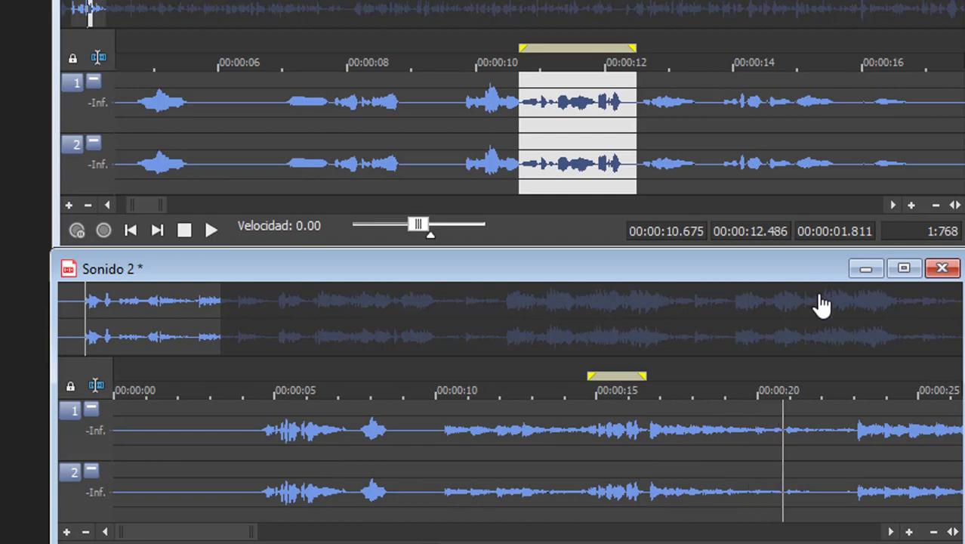
pyautogui.press('space')
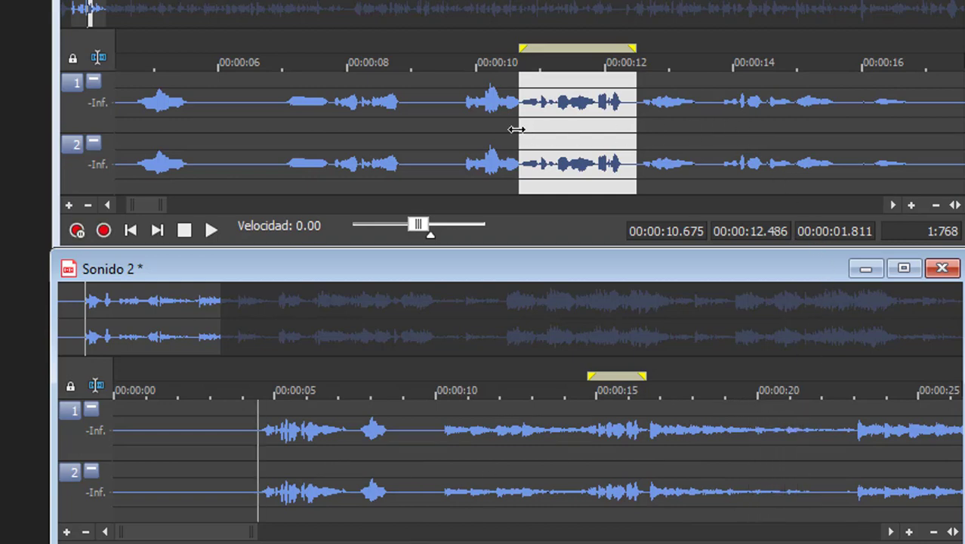
# - Play Maria Gabriela Epumer.mp3 from 00:00:09.752, just before the mixed phrase, and 00:00:07.714 to compare its passages, and return to Sonido 2
pyautogui.click(459, 130)
pyautogui.press('space')
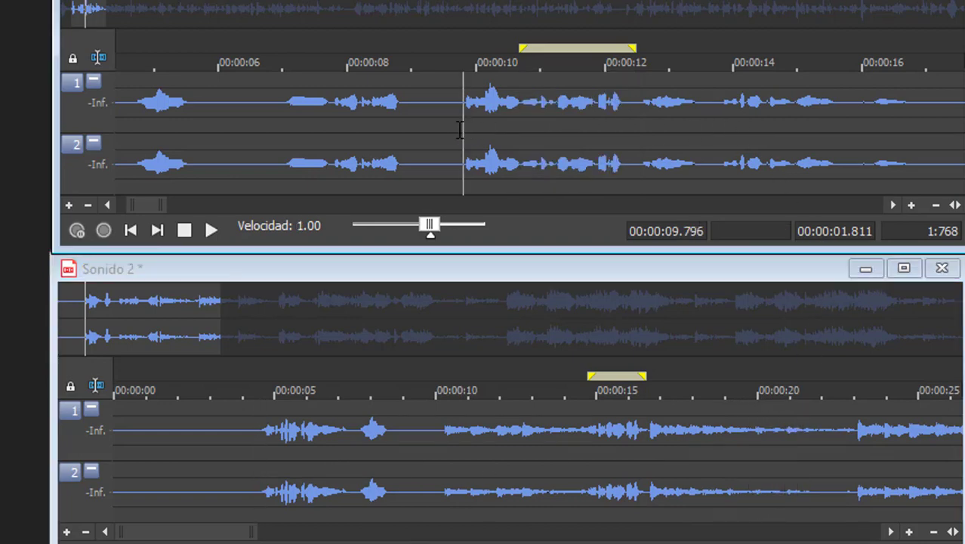
pyautogui.press('space')
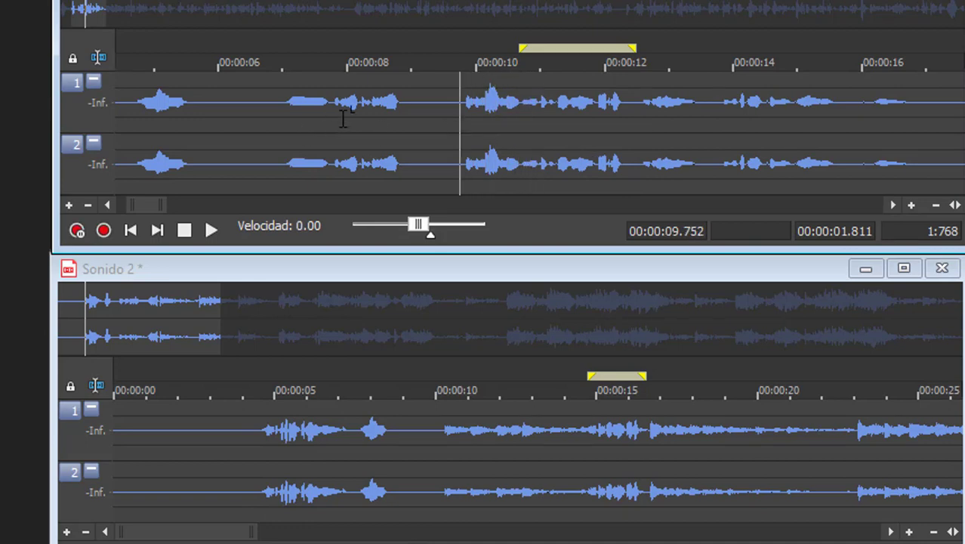
pyautogui.click(513, 130)
pyautogui.press('space')
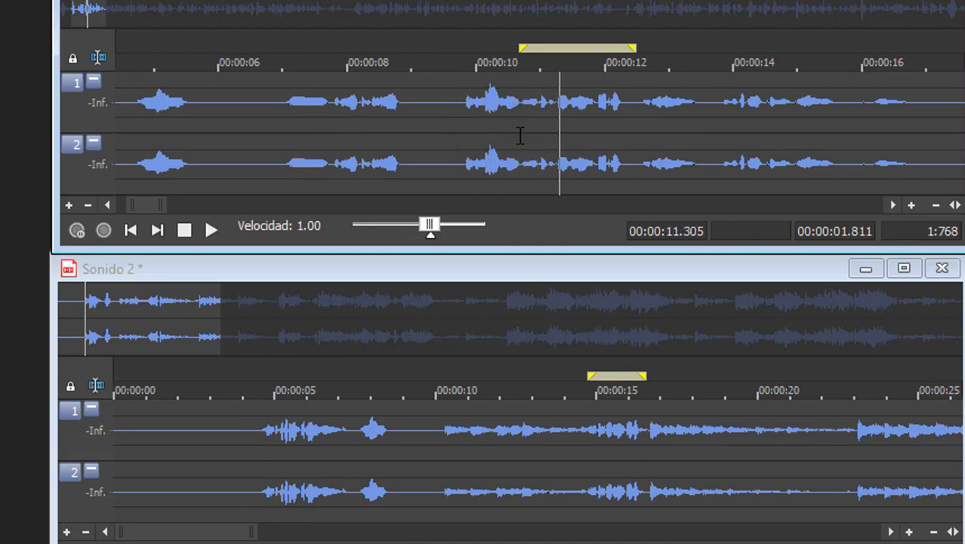
pyautogui.press('space')
pyautogui.click(328, 138)
pyautogui.press('space')
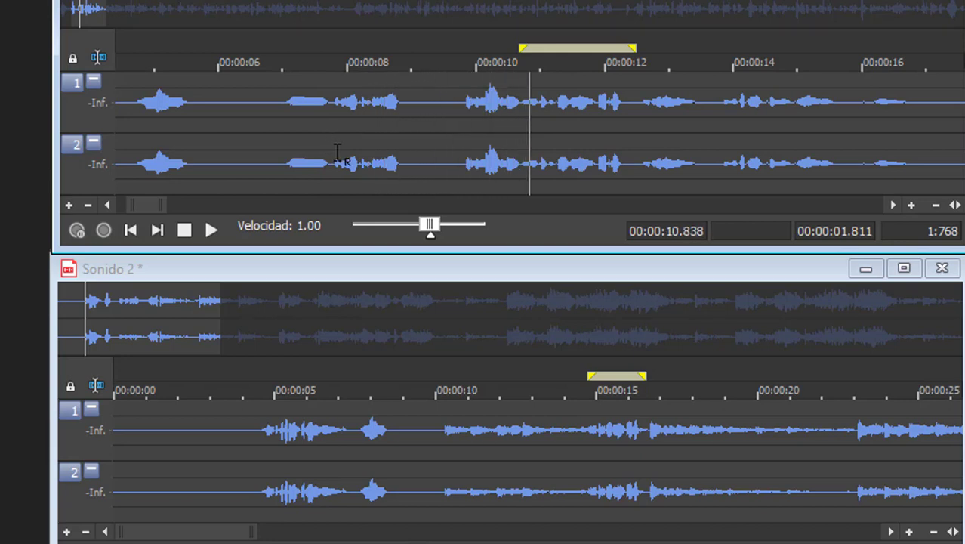
pyautogui.press('space')
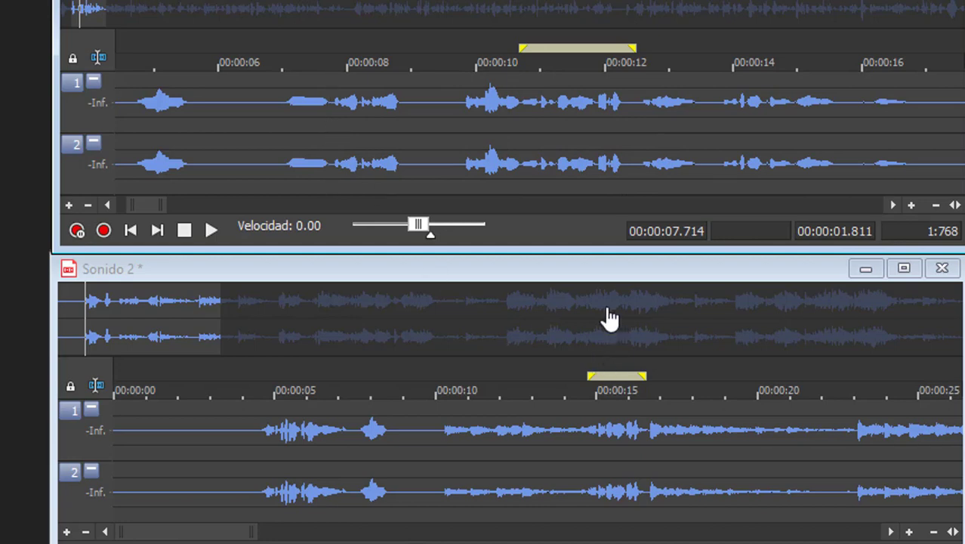
pyautogui.click(571, 271)
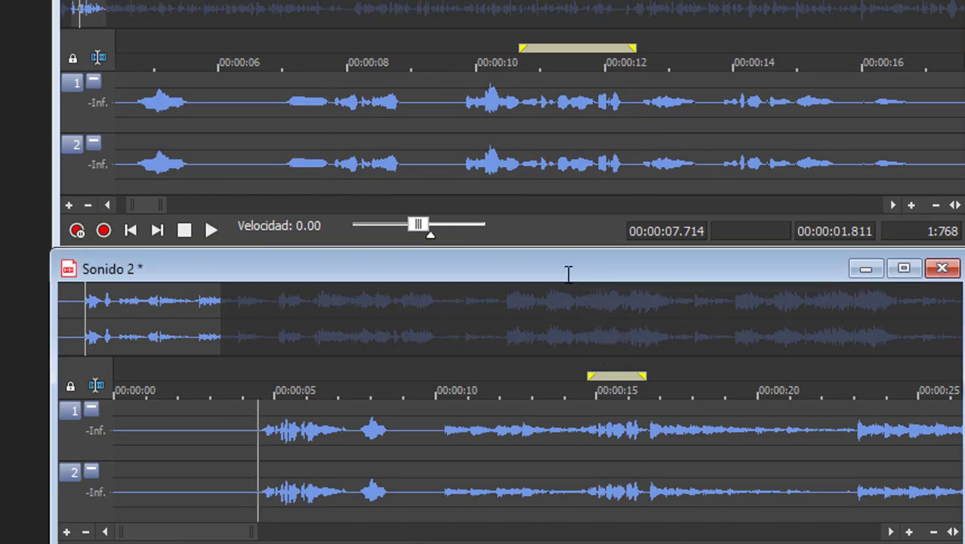
# - Undo the last mix in Sonido 2 and select the speech from 00:00:07.801 to 00:00:12.364 in Maria Gabriela Epumer.mp3
pyautogui.press('BackSpace')
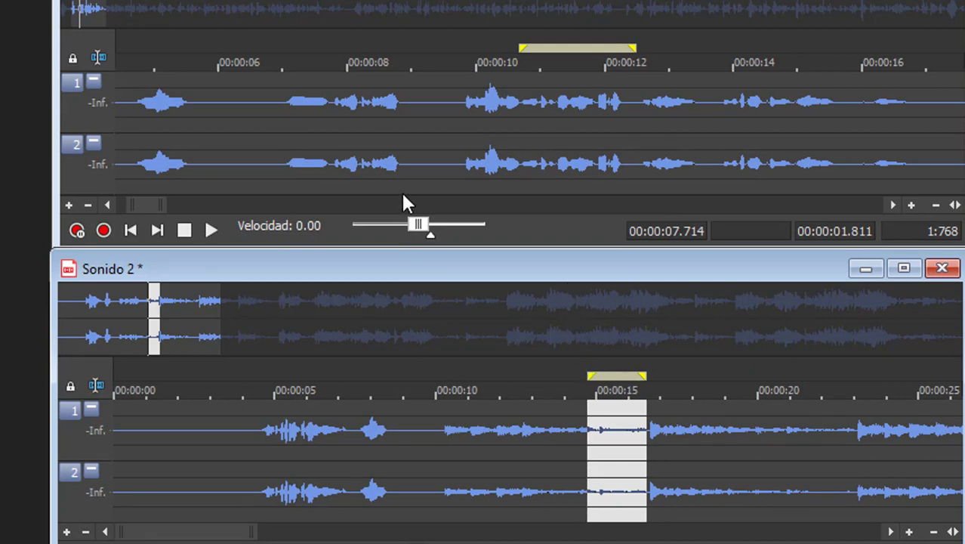
pyautogui.click(282, 124)
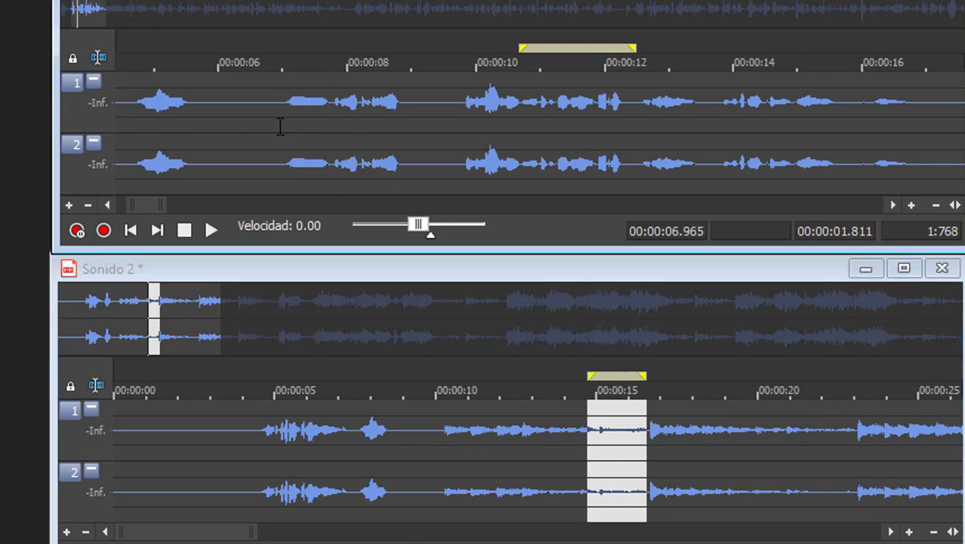
pyautogui.press('space')
pyautogui.press('space')
pyautogui.click(334, 133)
pyautogui.press('space')
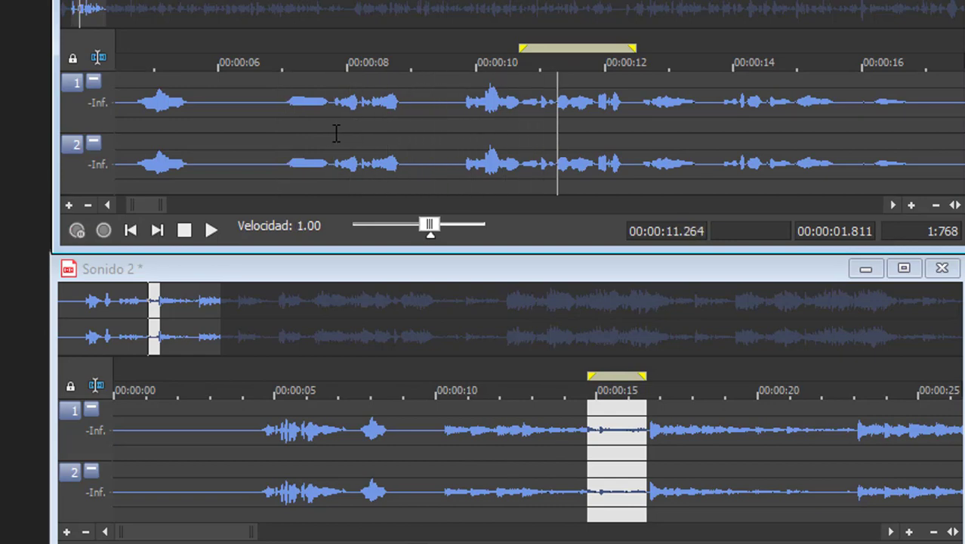
pyautogui.press('space')
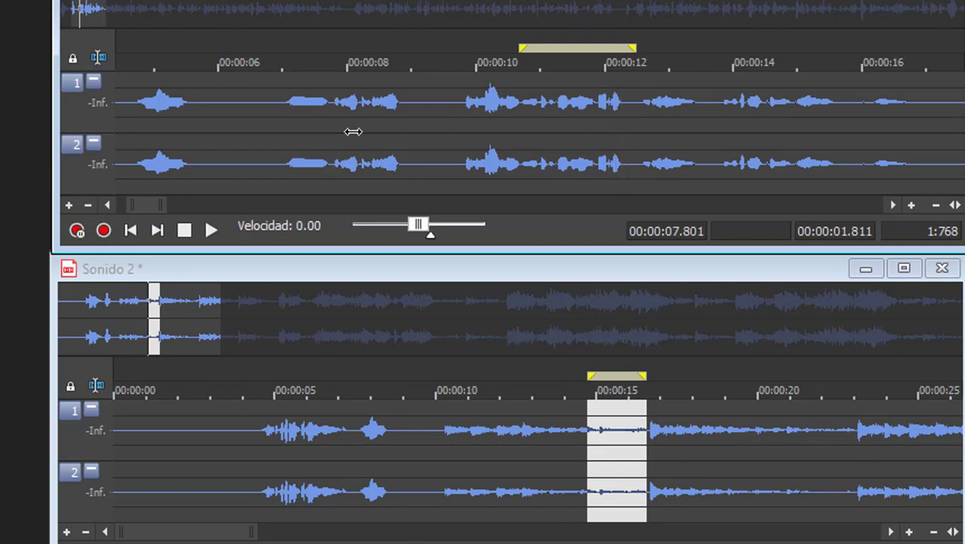
pyautogui.moveTo(351, 132); pyautogui.dragTo(629, 132)
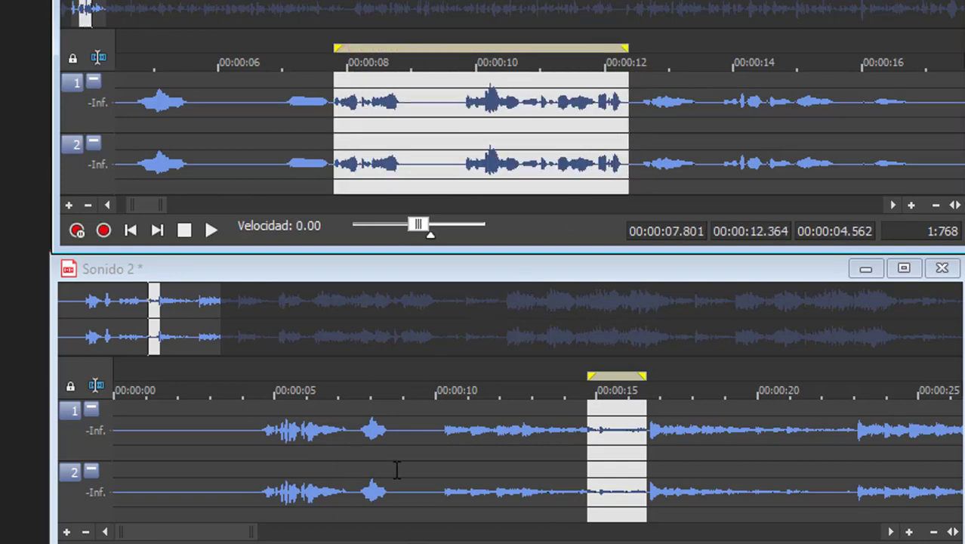
# - Mix the selected speech into Sonido 2 from 00:00:12.051 with the destination at -0.71 dB, and play the result into the following music
pyautogui.click(441, 459)
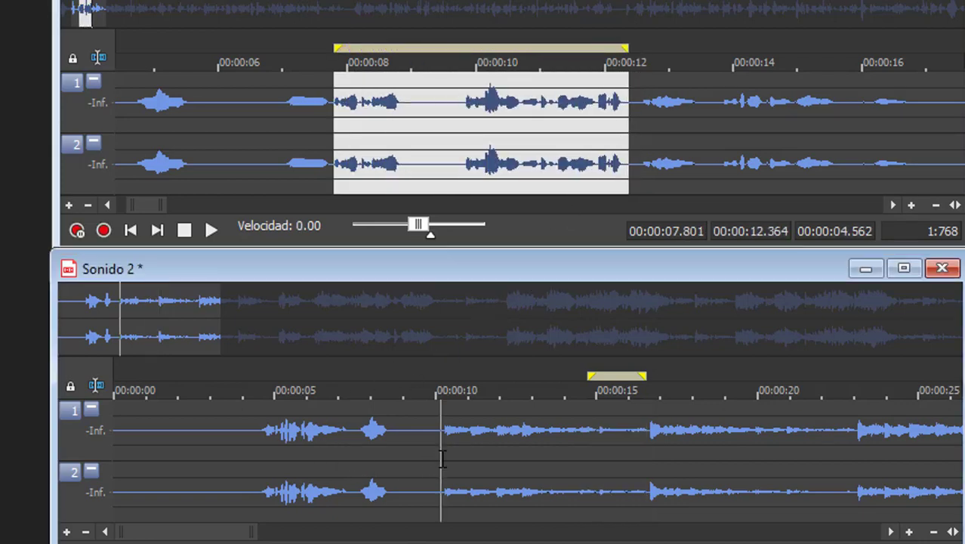
pyautogui.click(265, 474)
pyautogui.press('space')
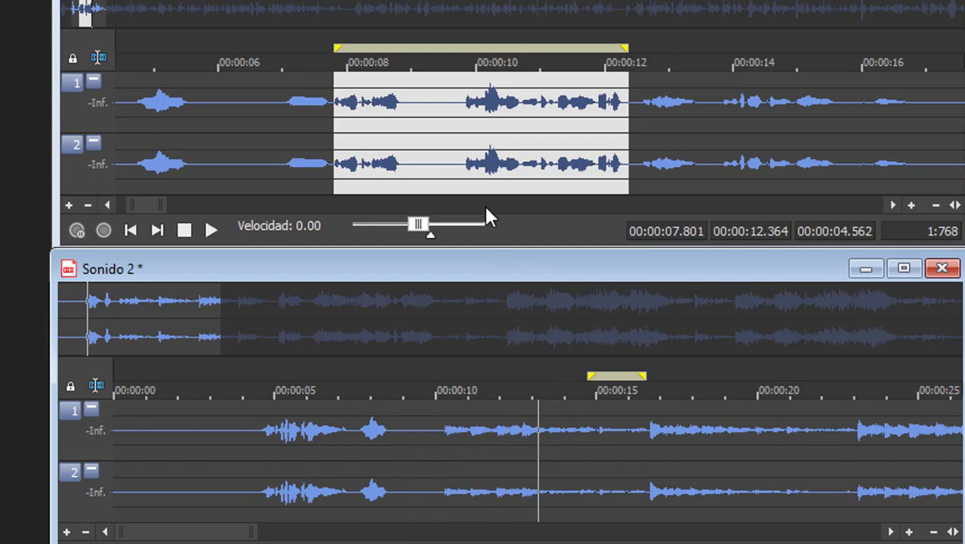
pyautogui.press('space')
pyautogui.moveTo(452, 157); pyautogui.dragTo(494, 431)
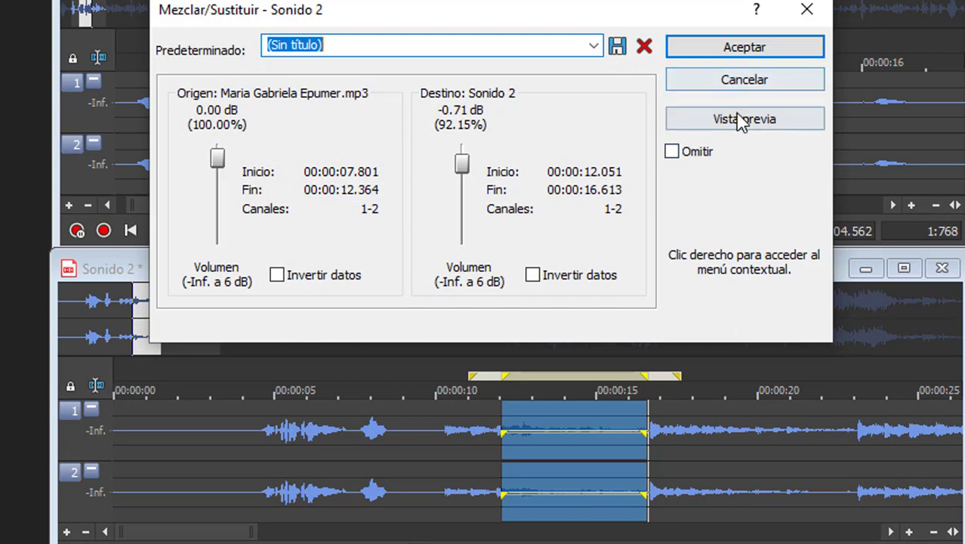
pyautogui.click(741, 125)
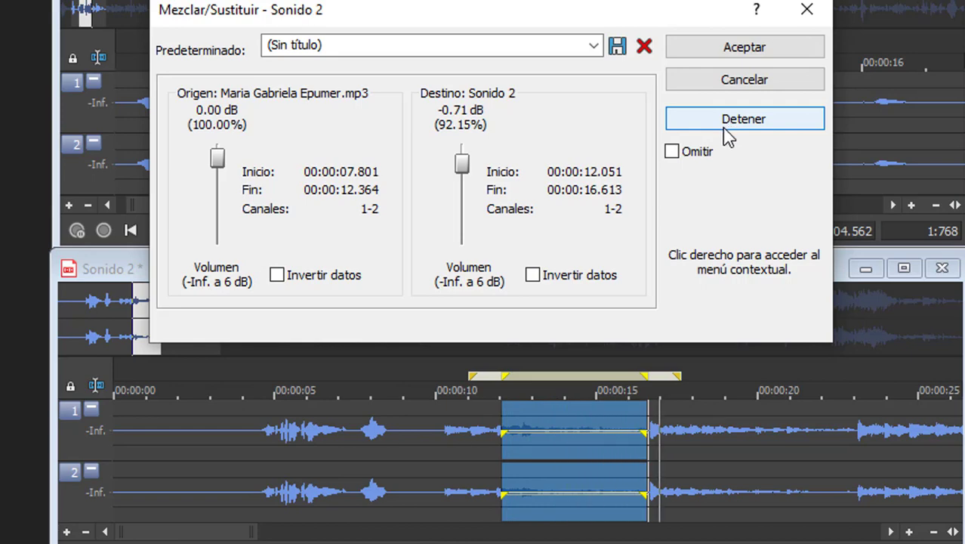
pyautogui.click(743, 45)
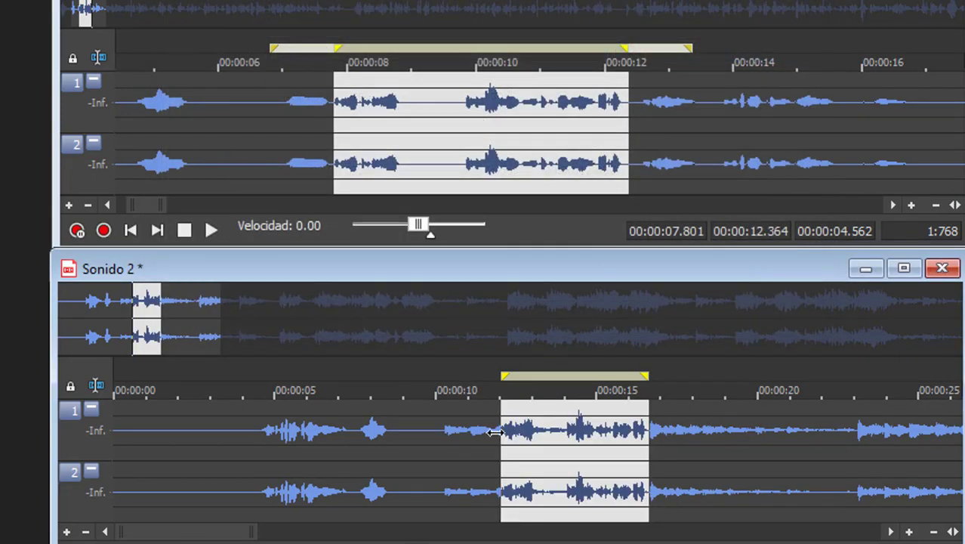
pyautogui.click(443, 469)
pyautogui.press('space')
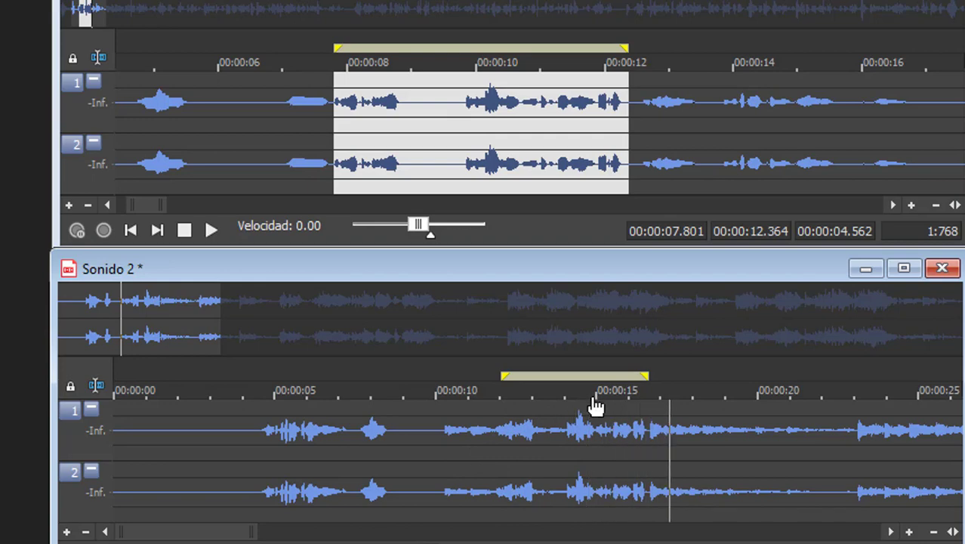
pyautogui.scroll(-1, 693, 463)
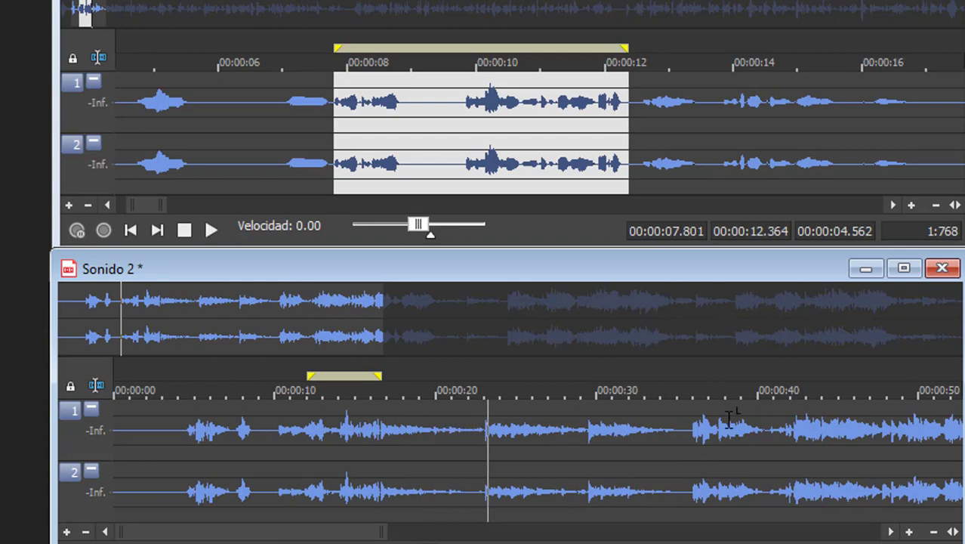
# - Play Maria Gabriela Epumer.mp3 from marker 2 and select the speech from 00:00:55.727 to 00:01:02.322
pyautogui.click(741, 138)
pyautogui.click(741, 138)
pyautogui.scroll(-4, 736, 140)
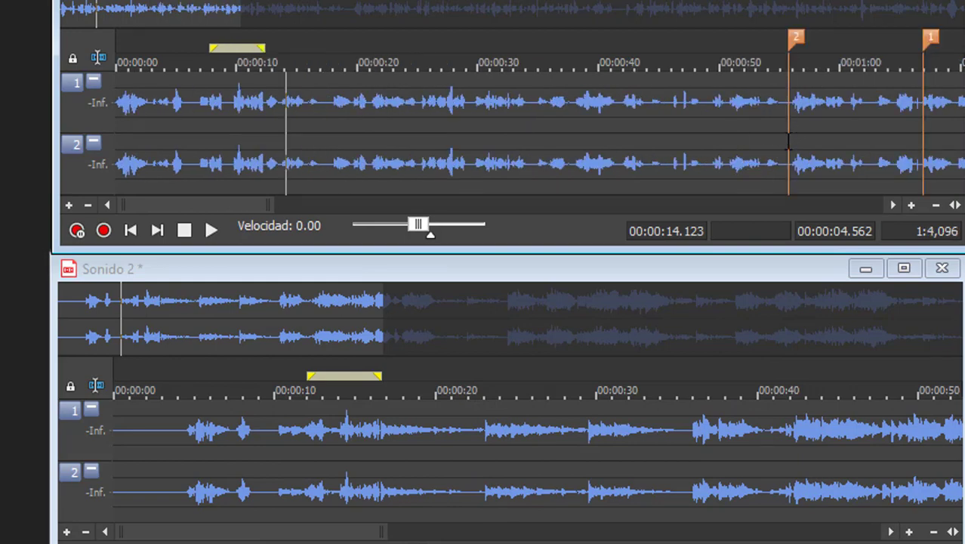
pyautogui.click(789, 127)
pyautogui.press('space')
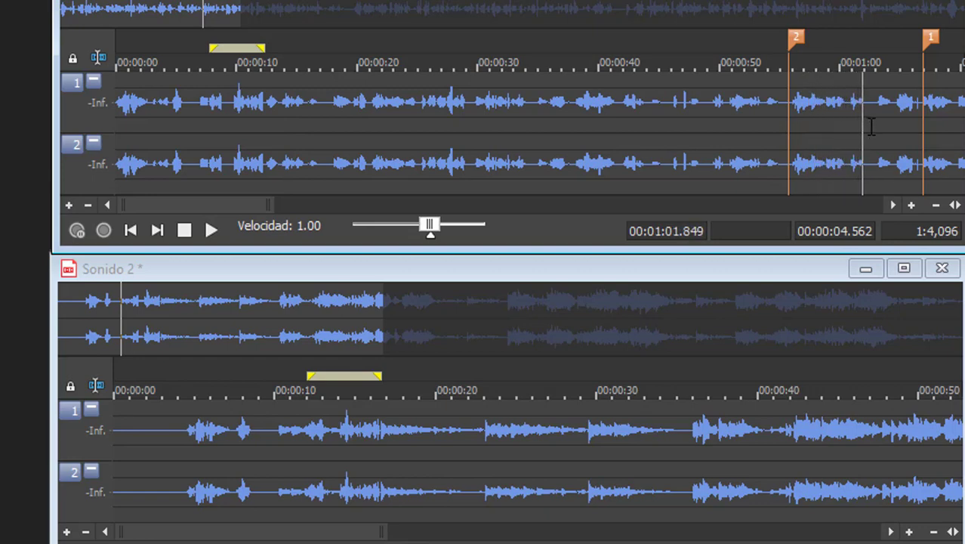
pyautogui.press('space')
pyautogui.moveTo(868, 121); pyautogui.dragTo(789, 174)
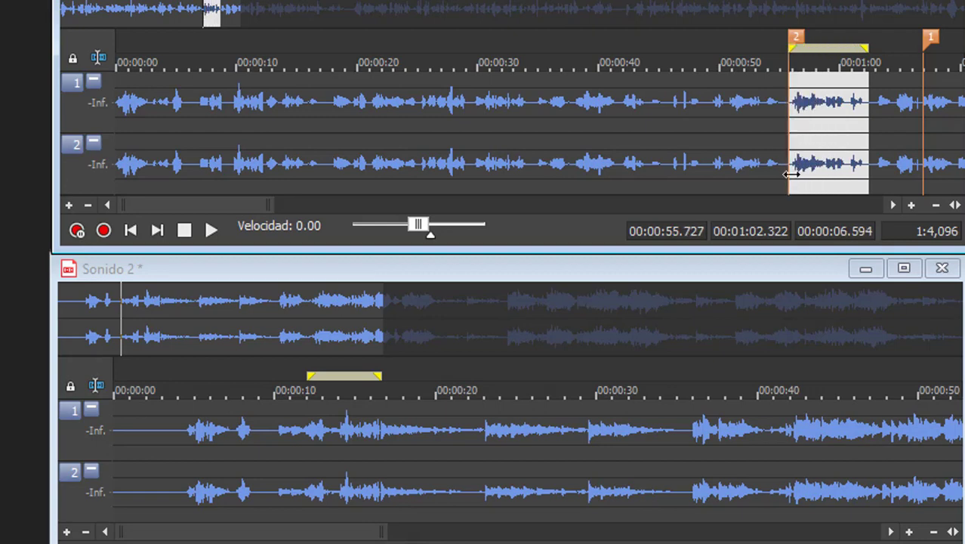
# - Mix the marker 2 speech into Sonido 2 from 00:00:16.579 with the destination at -0.71 dB, and play the result
pyautogui.click(361, 441)
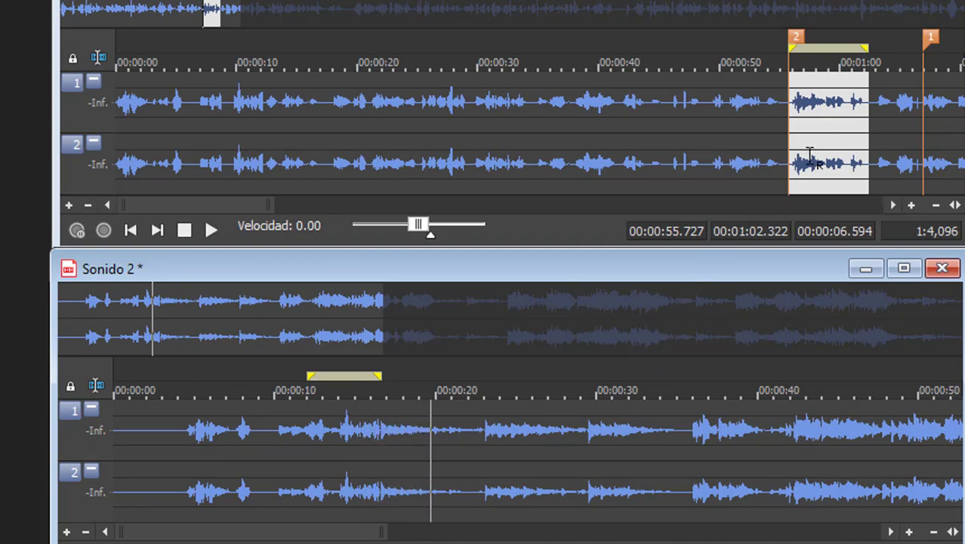
pyautogui.moveTo(806, 165); pyautogui.dragTo(381, 478)
pyautogui.click(729, 123)
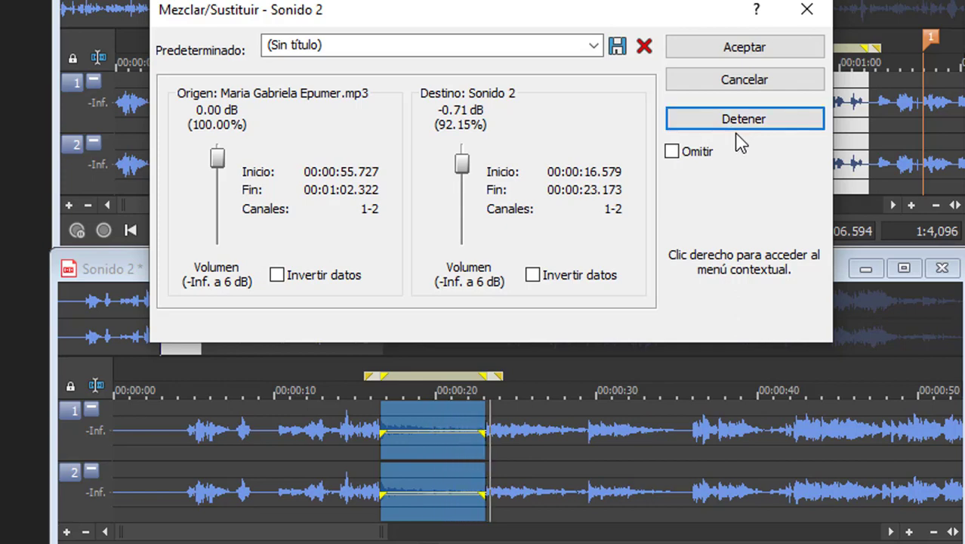
pyautogui.click(753, 49)
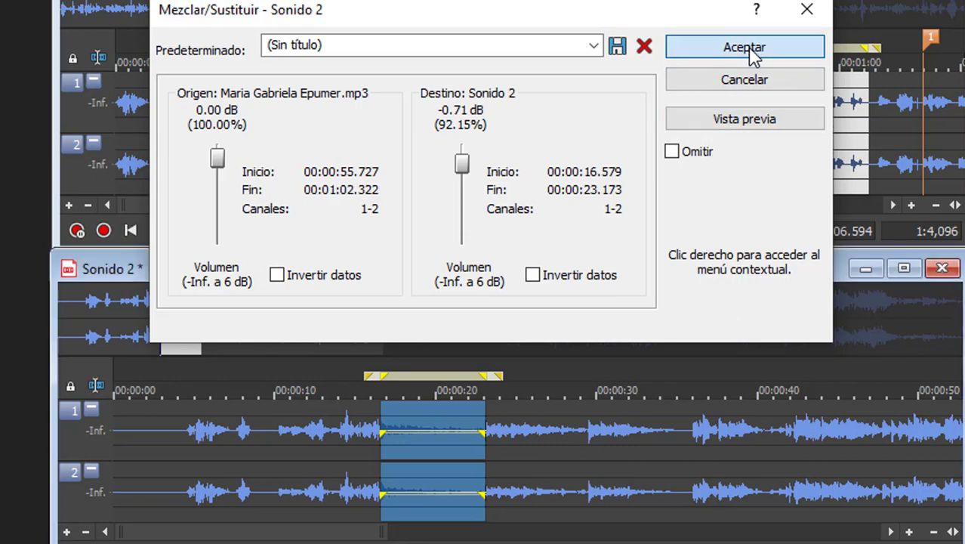
pyautogui.click(338, 458)
pyautogui.press('space')
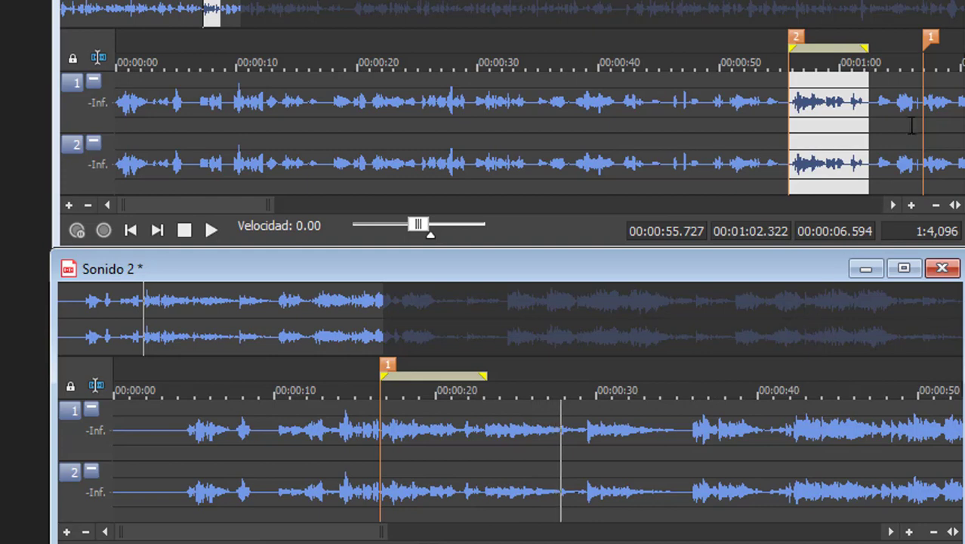
pyautogui.press('space')
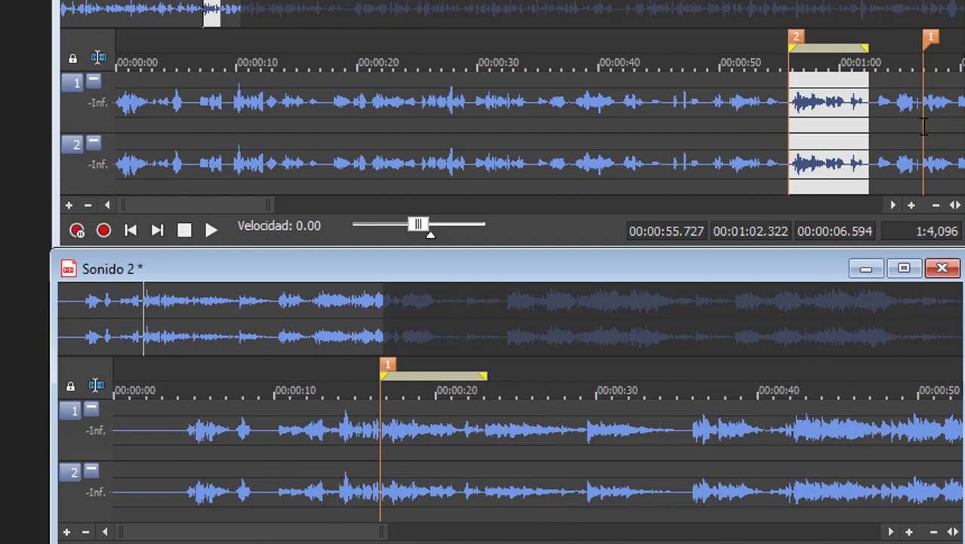
# - Play Maria Gabriela Epumer.mp3 from marker 1 and select the speech from 00:01:06.873 to 00:01:14.118
pyautogui.click(922, 128)
pyautogui.press('space')
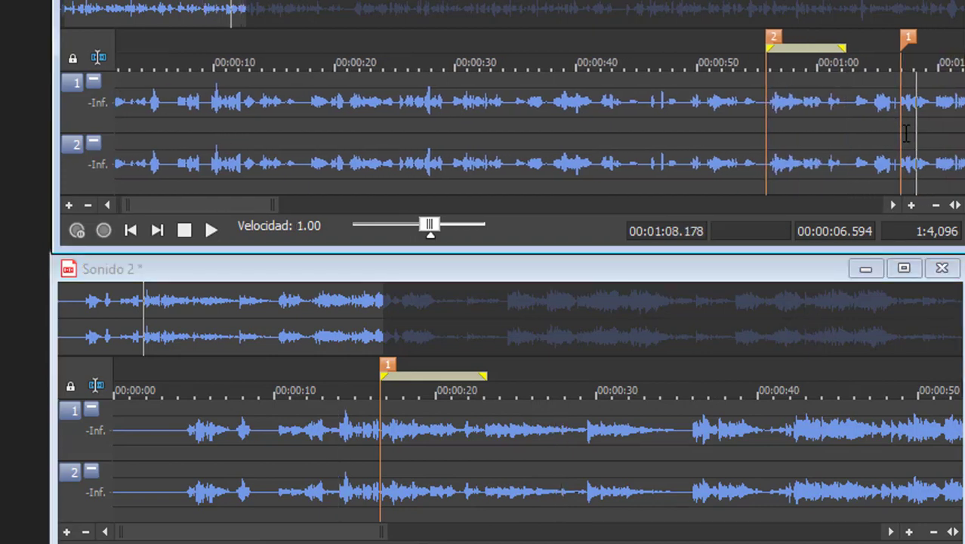
pyautogui.scroll(-1, 902, 133)
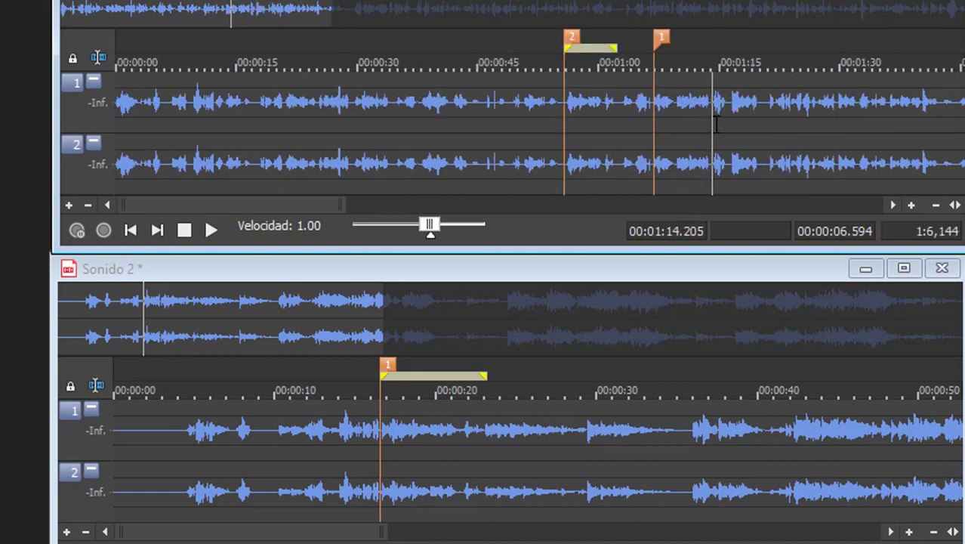
pyautogui.press('space')
pyautogui.moveTo(711, 123); pyautogui.dragTo(657, 157)
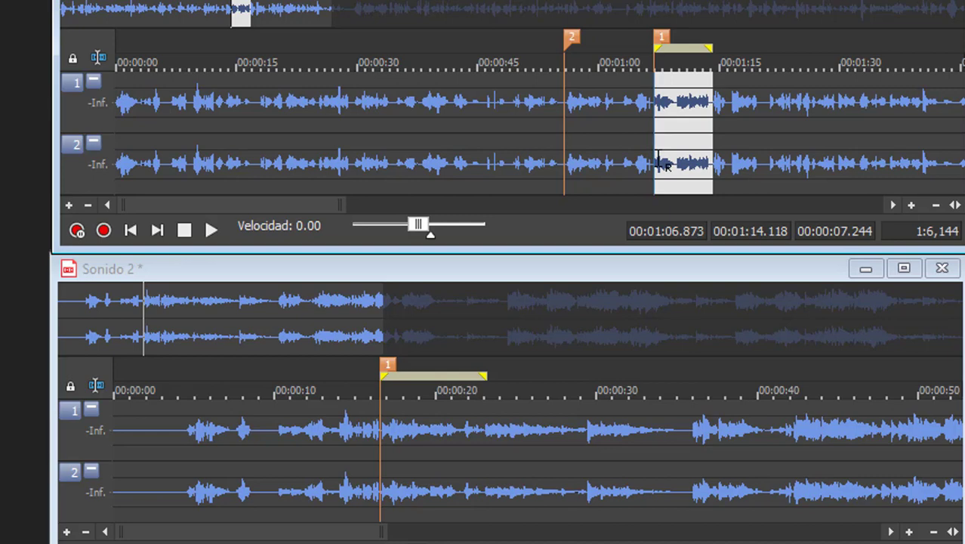
# - Play Sonido 2 to locate the next entry, place the marker 1 speech as a mix from 00:00:28.699, and preview it
pyautogui.click(418, 467)
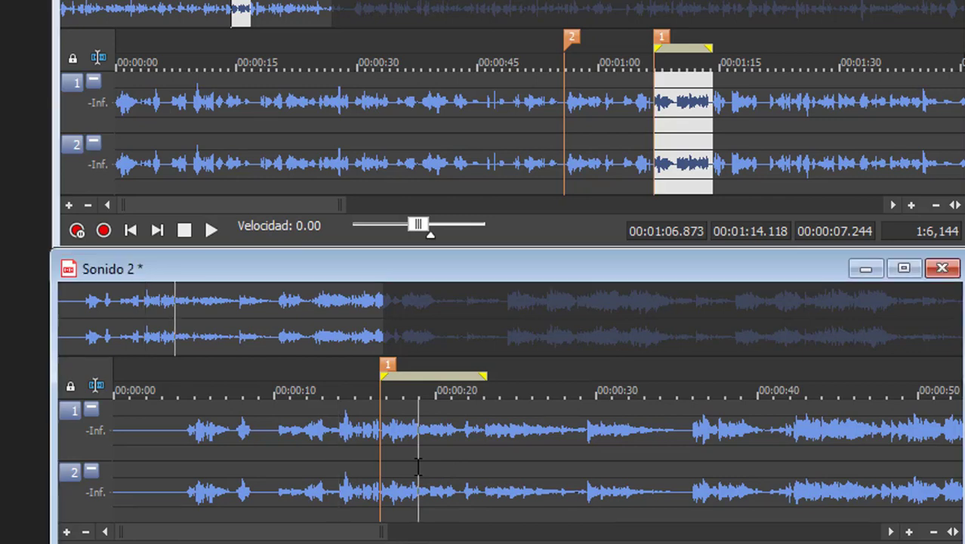
pyautogui.press('space')
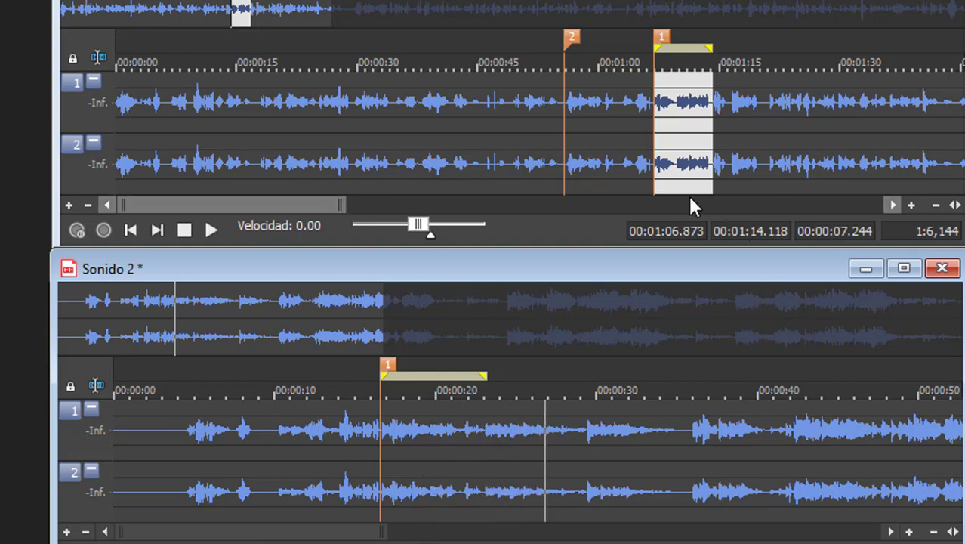
pyautogui.click(680, 172)
pyautogui.moveTo(679, 159); pyautogui.dragTo(567, 479)
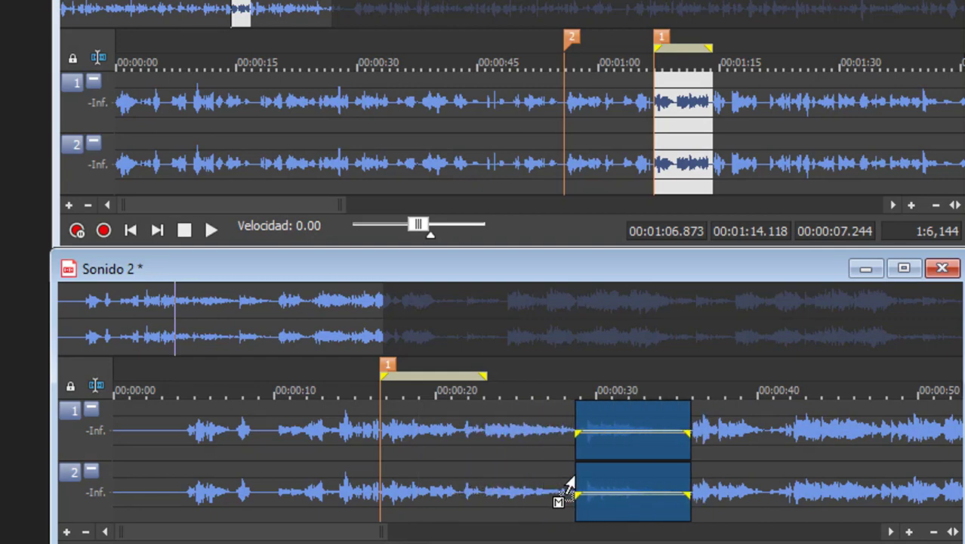
pyautogui.moveTo(568, 479); pyautogui.dragTo(570, 481)
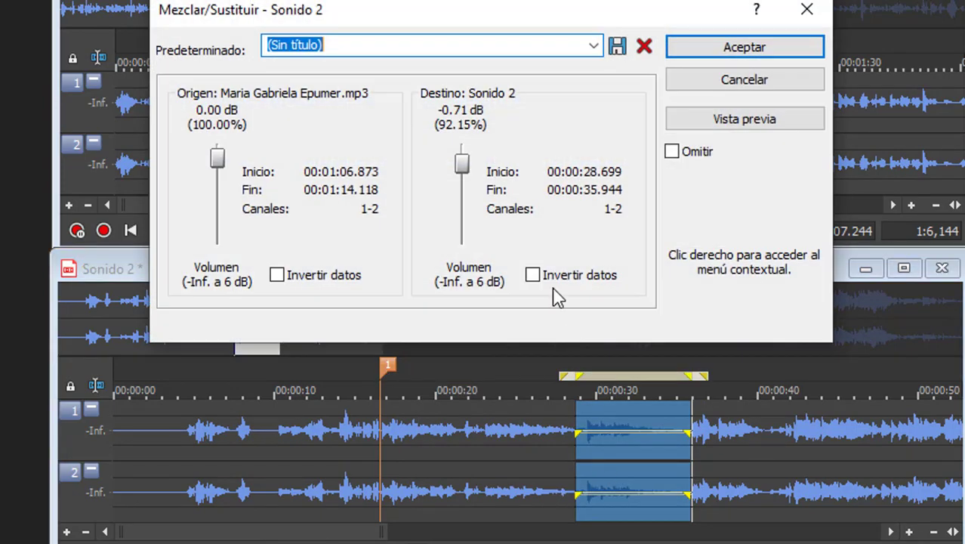
pyautogui.click(708, 124)
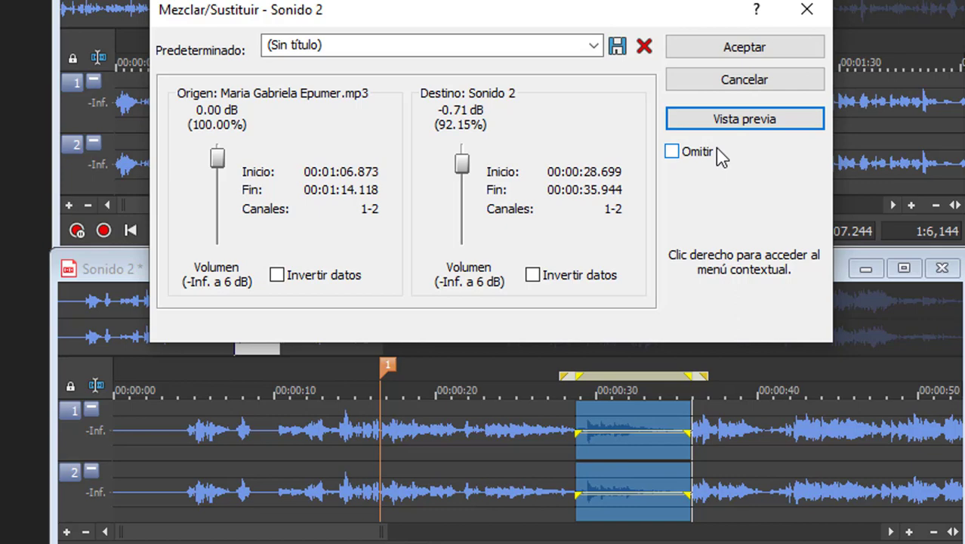
# - Set the mix's source volume to 1.34 dB and the Sonido 2 destination volume to -3.34 dB, previewing the balance
pyautogui.click(462, 165)
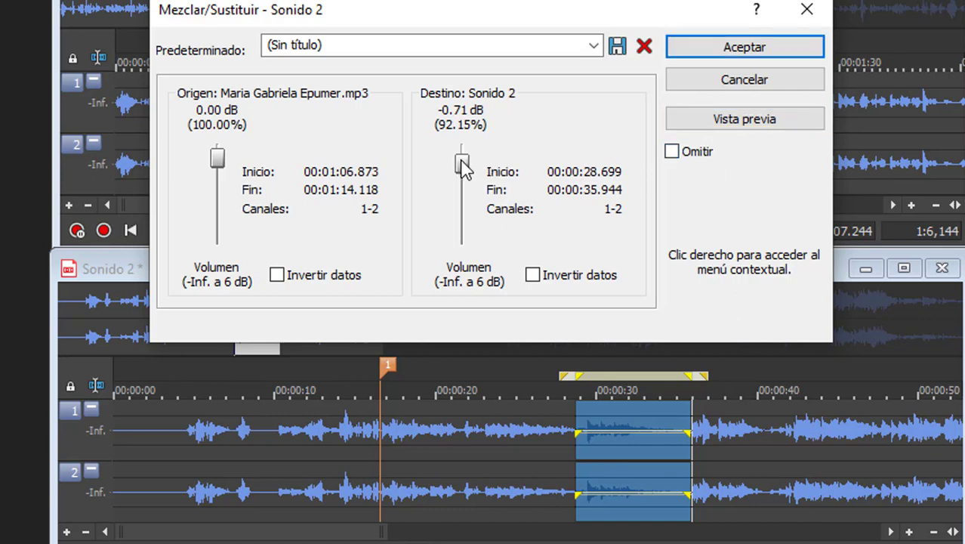
pyautogui.moveTo(461, 160); pyautogui.dragTo(466, 163)
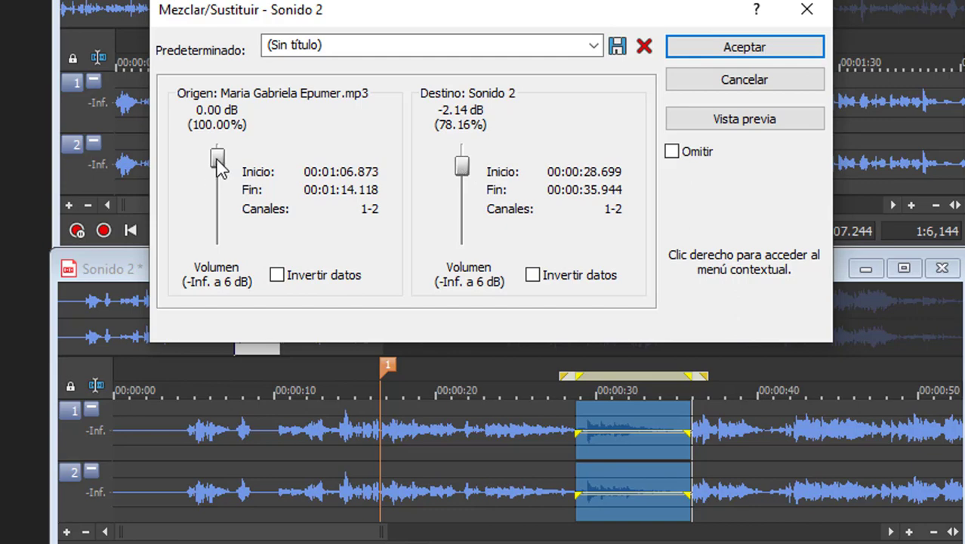
pyautogui.moveTo(218, 168); pyautogui.dragTo(220, 157)
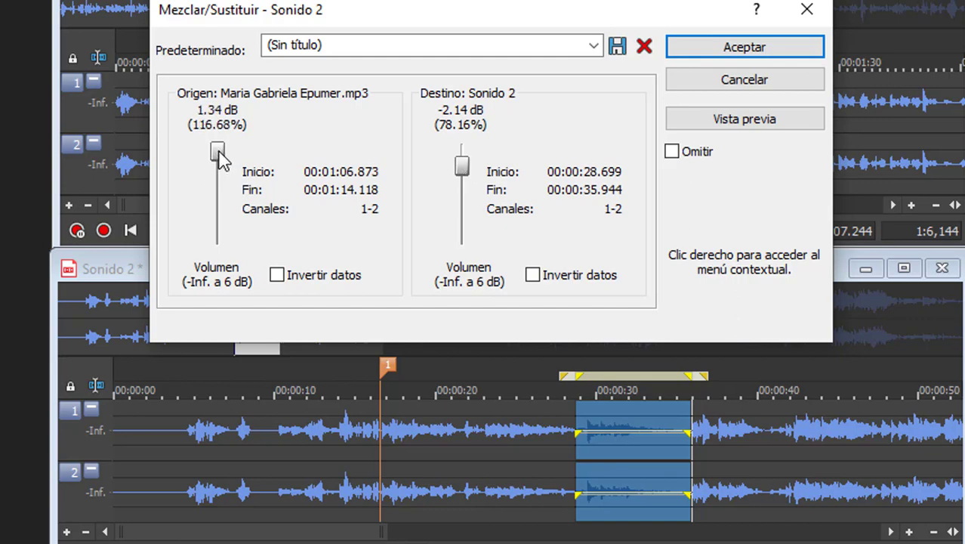
pyautogui.click(761, 127)
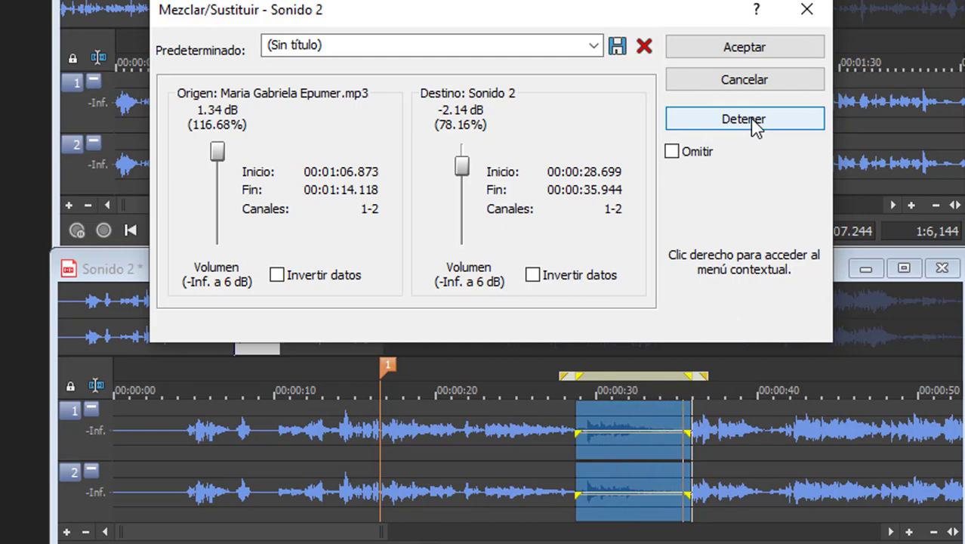
pyautogui.click(744, 119)
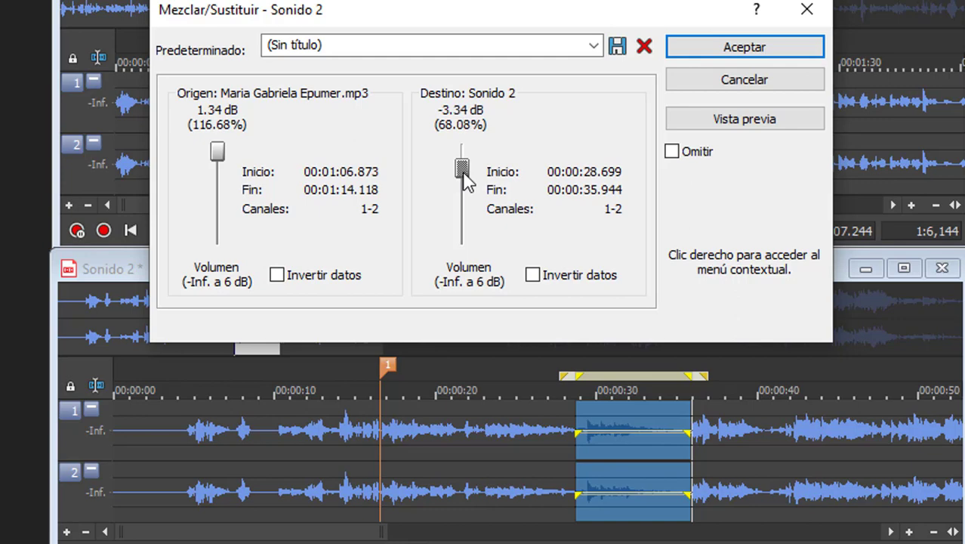
pyautogui.click(753, 128)
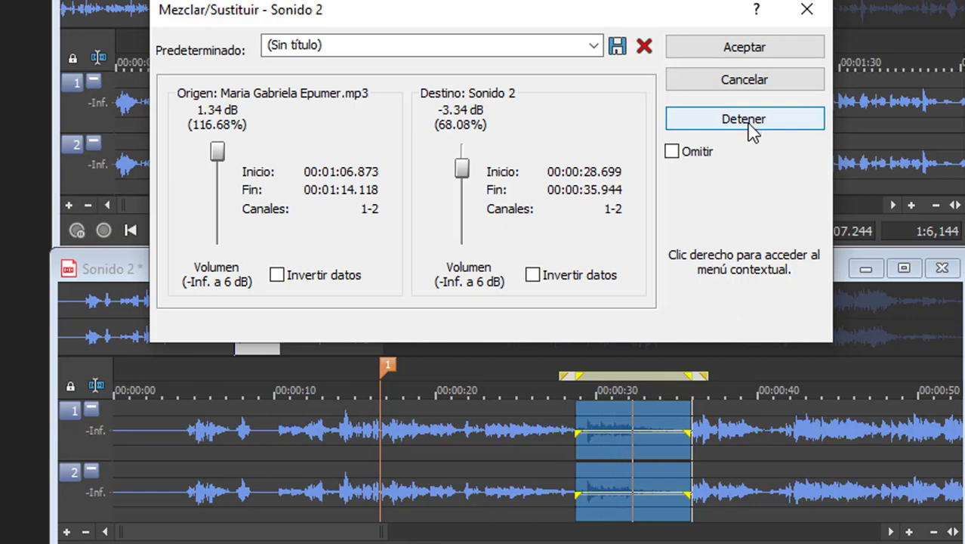
pyautogui.click(752, 133)
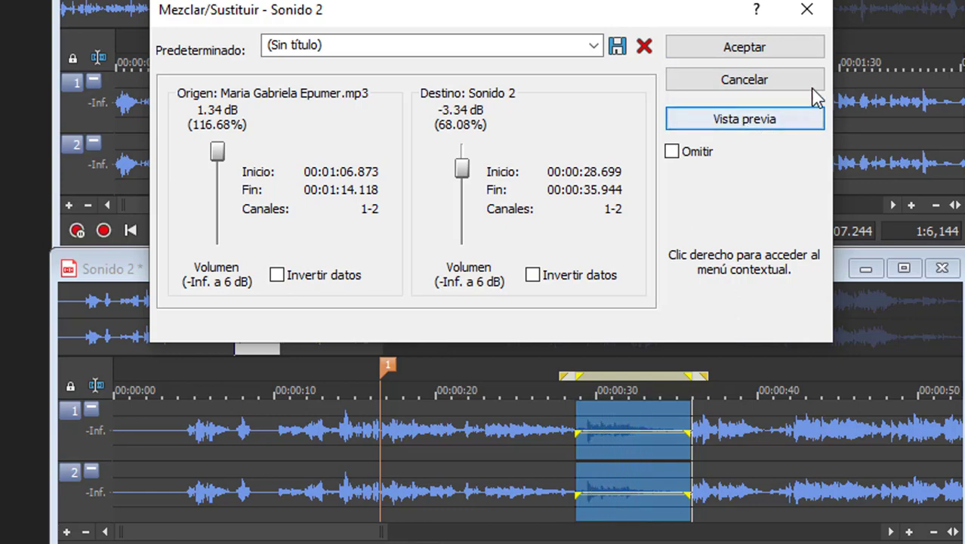
# - Preview and apply the mix of the marker 1 speech into Sonido 2, and play the result from within the mixed passage
pyautogui.click(742, 126)
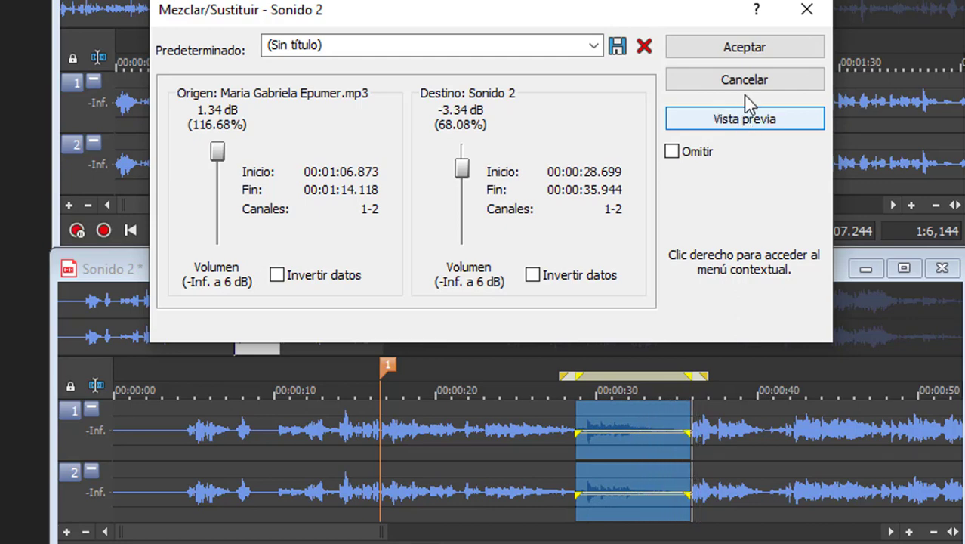
pyautogui.click(744, 48)
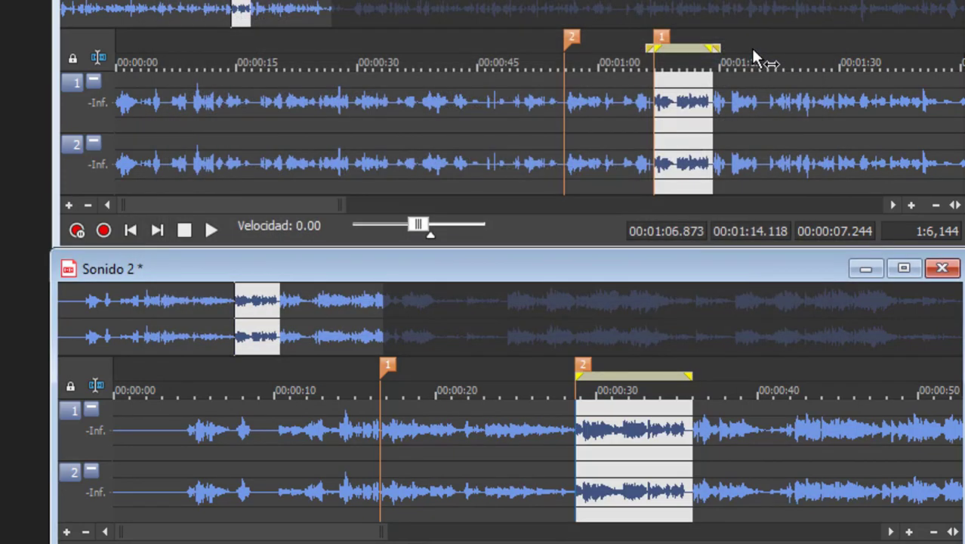
pyautogui.click(611, 452)
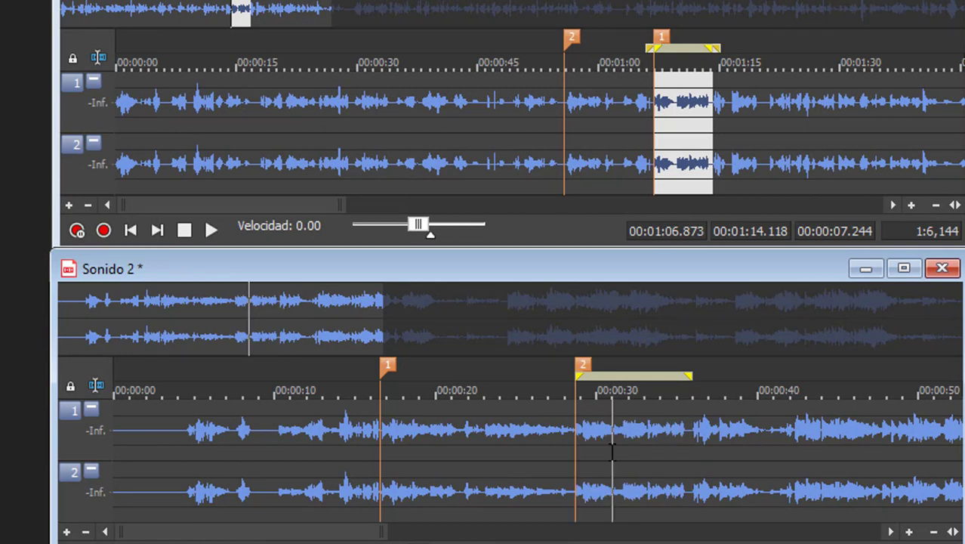
pyautogui.press('space')
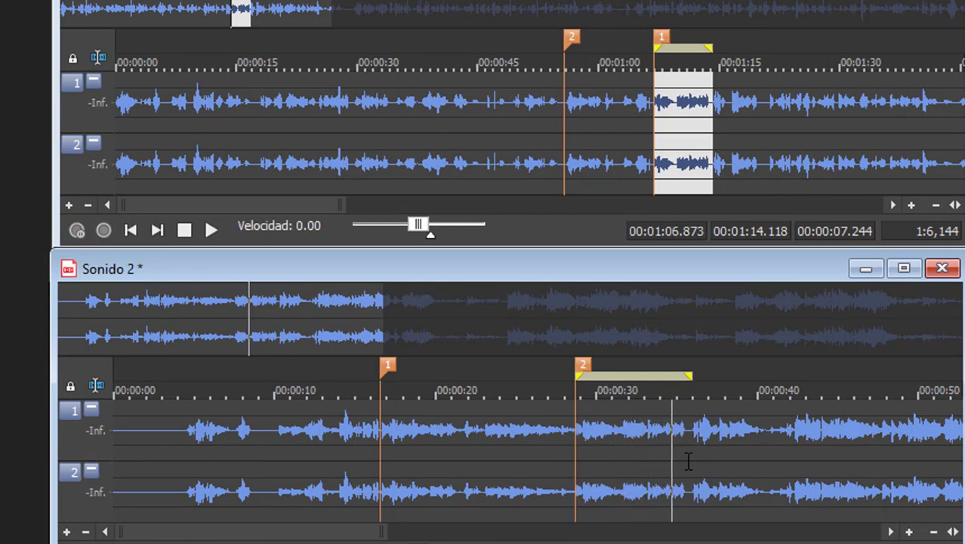
pyautogui.scroll(-1, 690, 461)
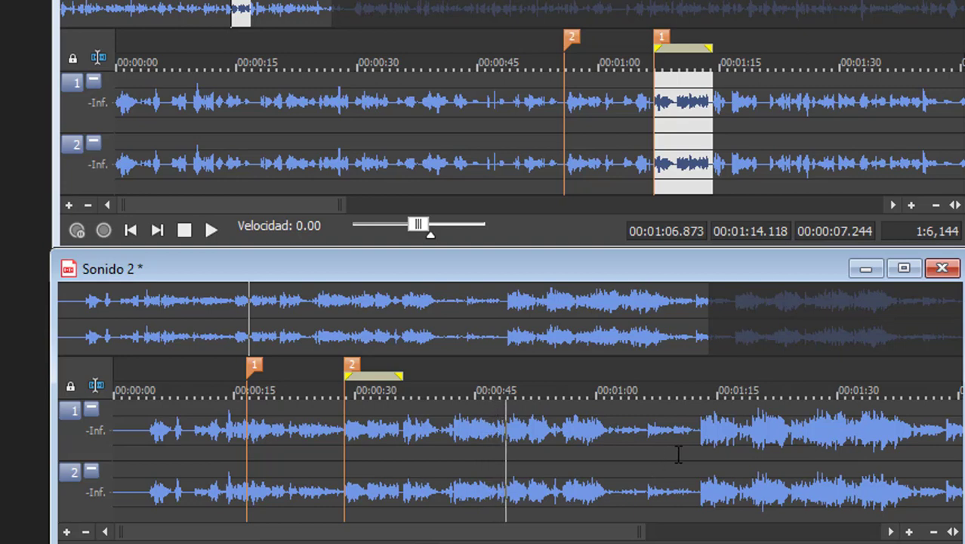
pyautogui.press('space')
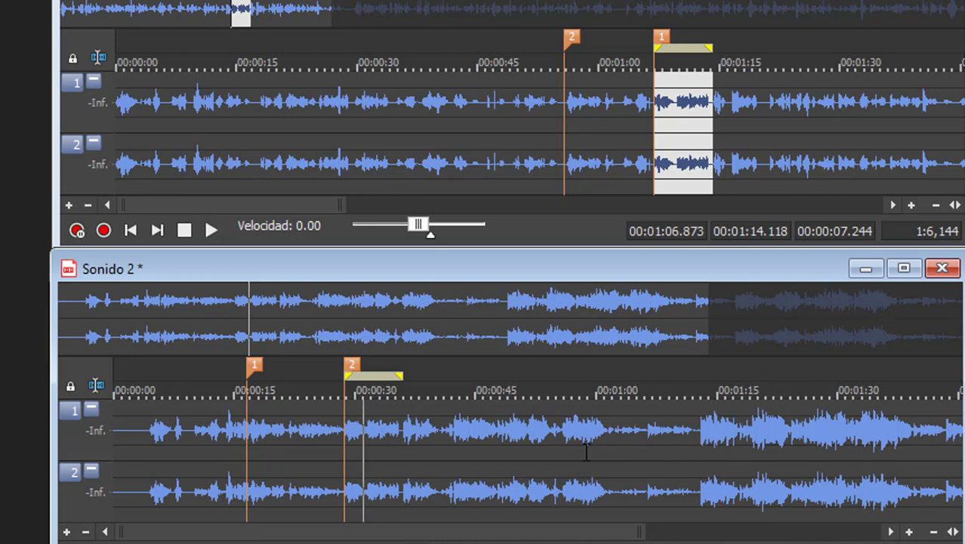
# - Play Sonido 2 from about 00:01:00 and place a marker at about 00:01:13, just before the louder music re-enters
pyautogui.click(598, 448)
pyautogui.press('space')
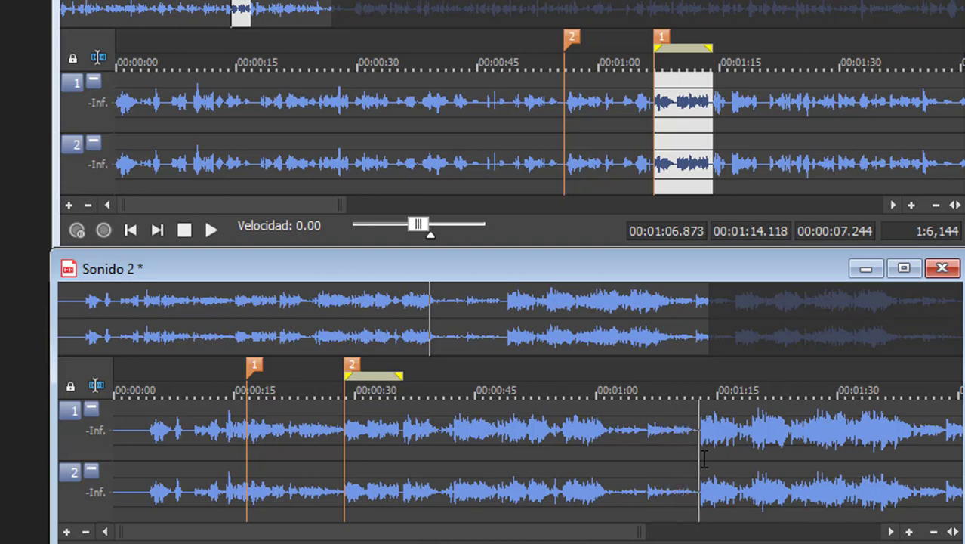
pyautogui.click(700, 450)
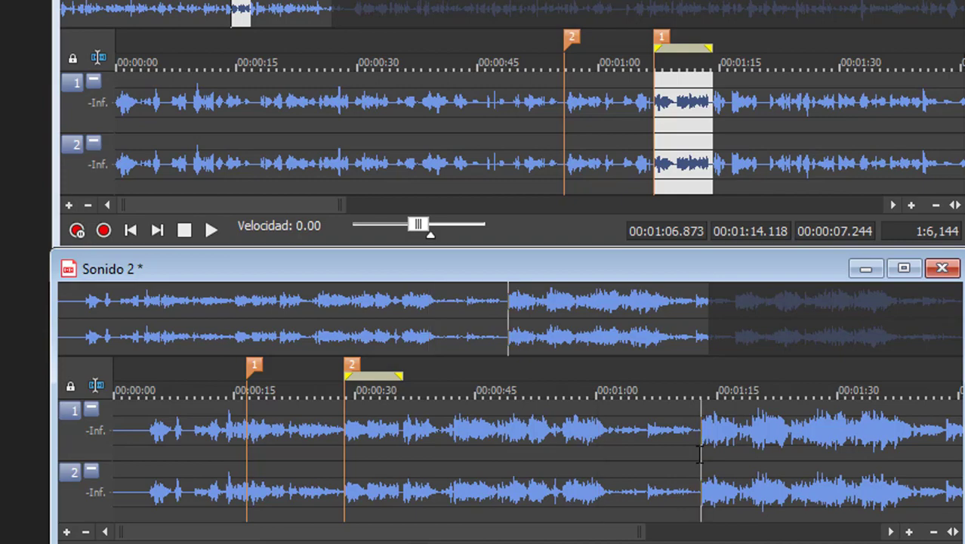
pyautogui.scroll(5, 700, 450)
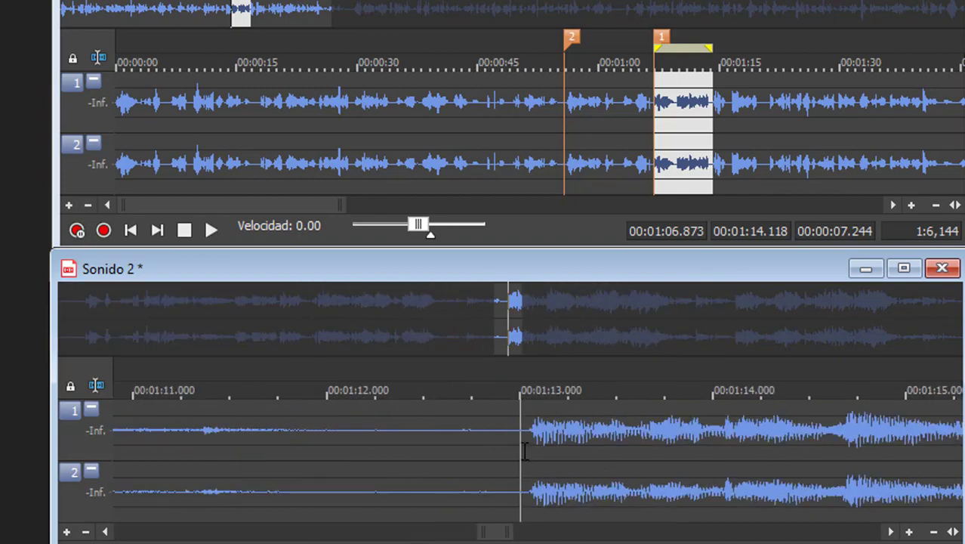
pyautogui.press('m')
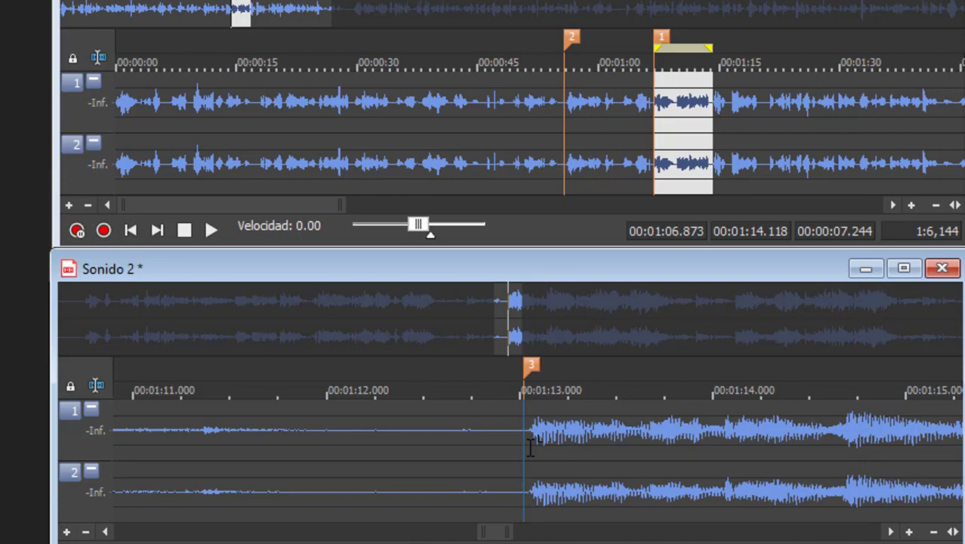
# - Delete all the audio in Sonido 2 from marker 3 to the end of the file
pyautogui.scroll(-5, 530, 447)
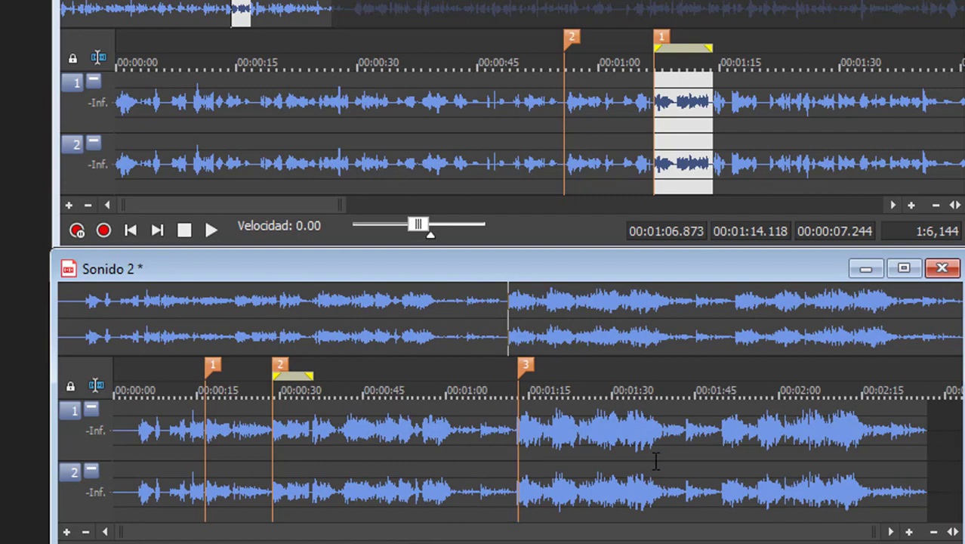
pyautogui.doubleClick(634, 462)
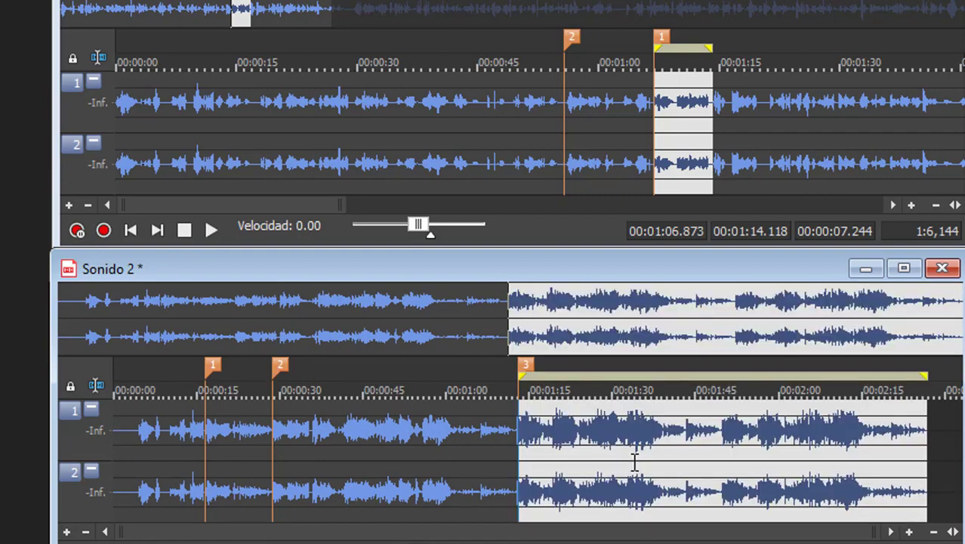
pyautogui.press('Delete')
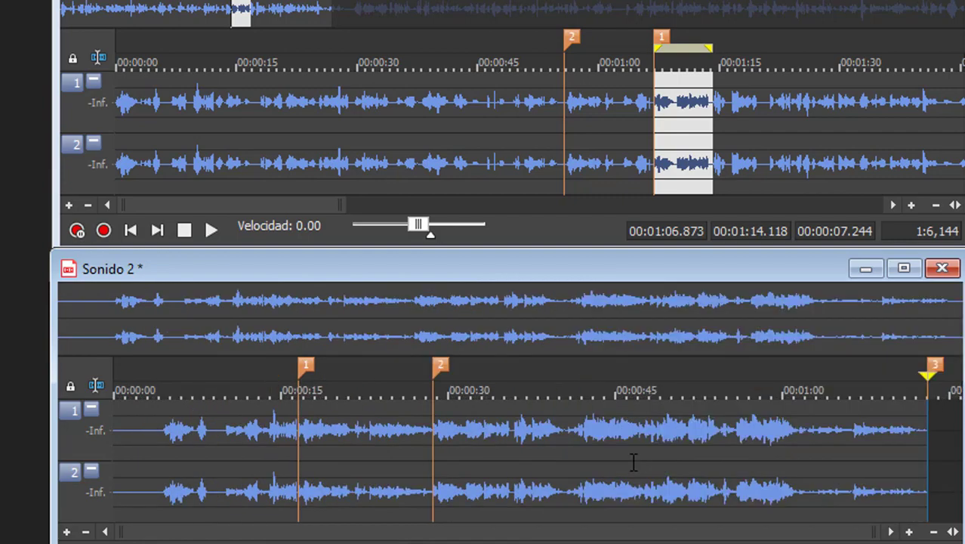
# - Play the ending of Sonido 2, maximize its window, and delete the short leftover sound just before marker 3
pyautogui.click(852, 466)
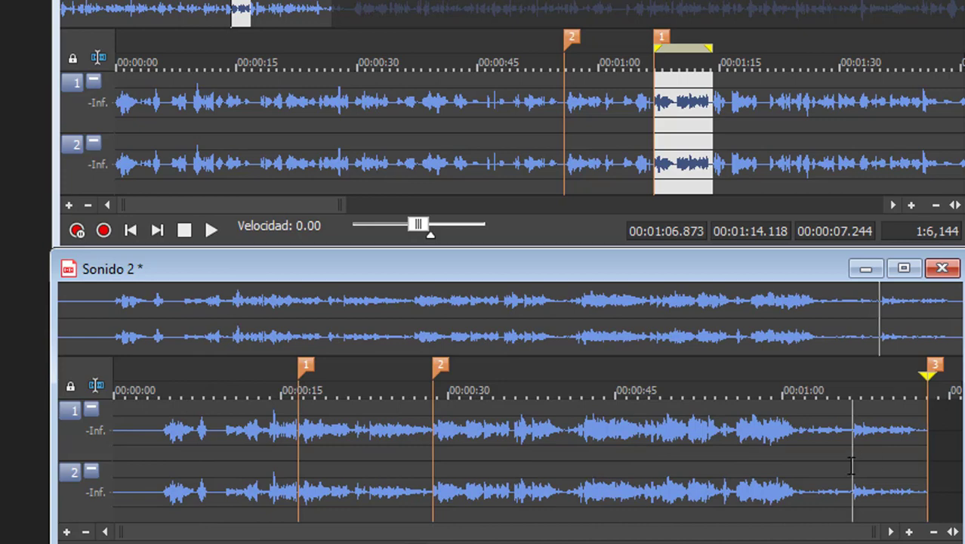
pyautogui.press('space')
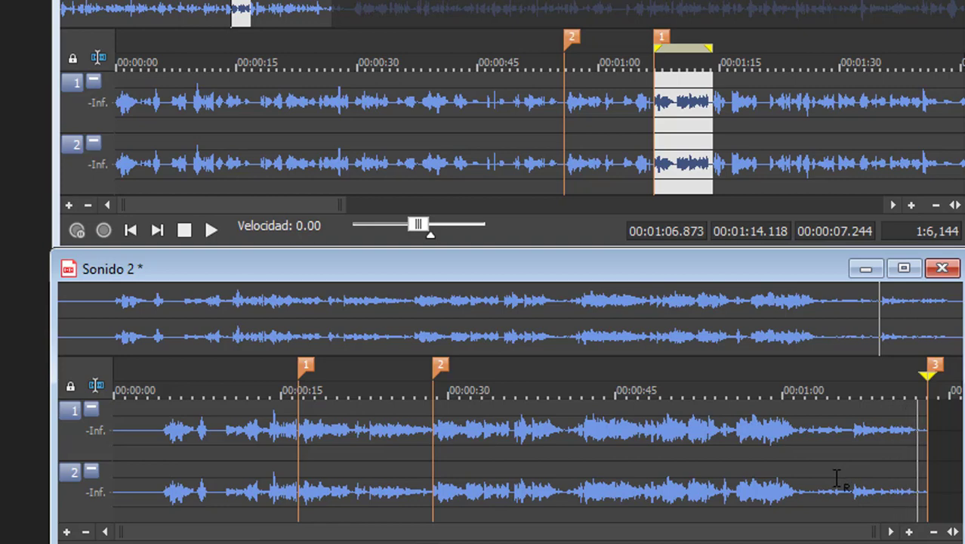
pyautogui.click(919, 460)
pyautogui.scroll(3, 907, 461)
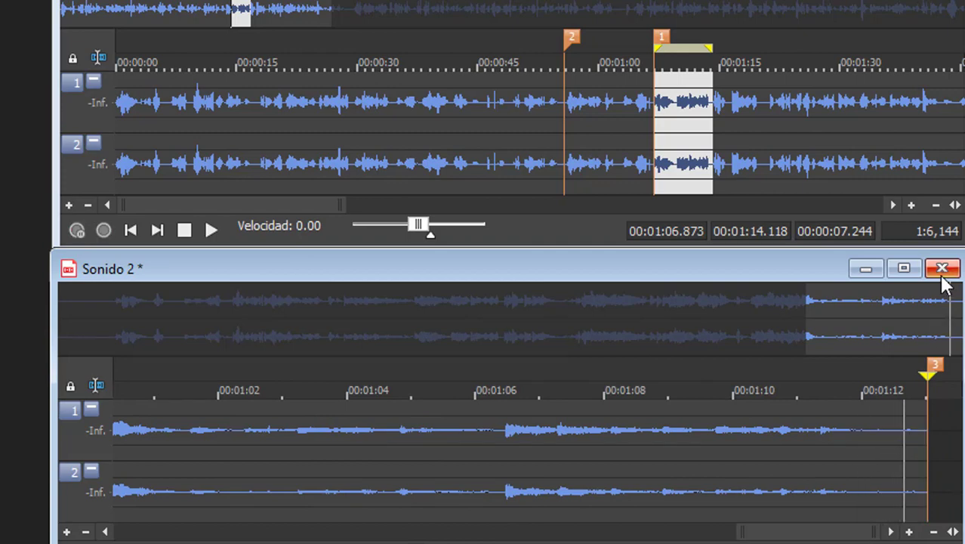
pyautogui.click(903, 268)
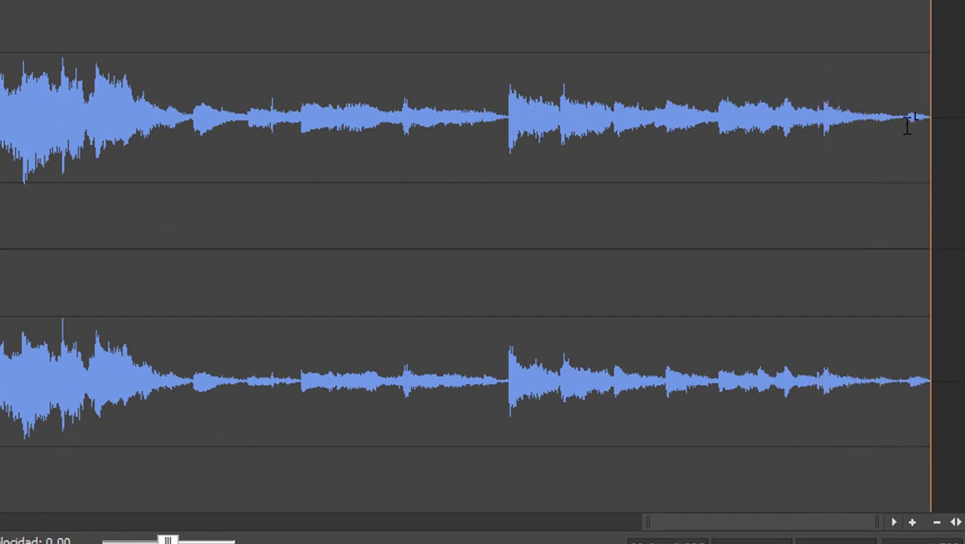
pyautogui.moveTo(910, 261); pyautogui.dragTo(927, 263)
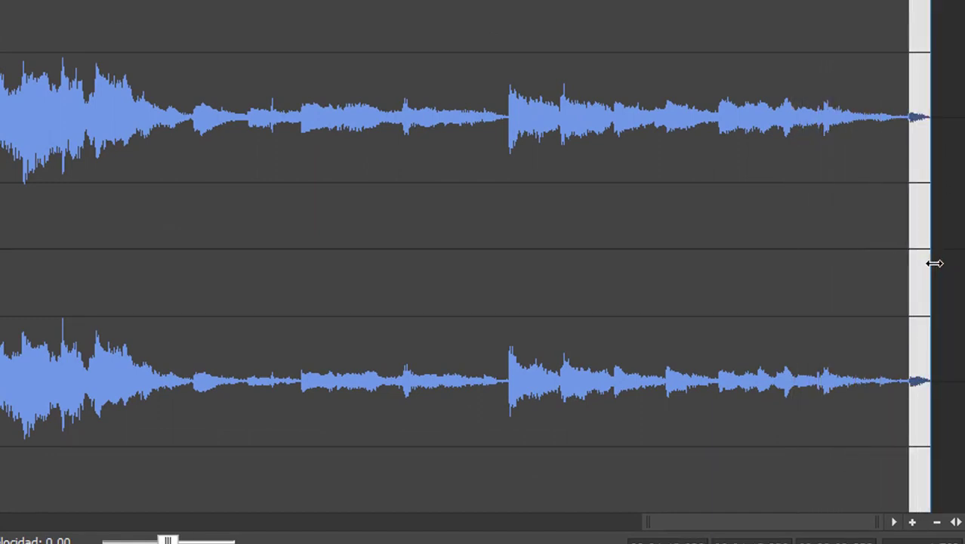
pyautogui.press('Delete')
# - Fade out the end of Sonido 2 from 00:01:12.132 to 00:01:12.690 and play the ending before and after
pyautogui.click(824, 273)
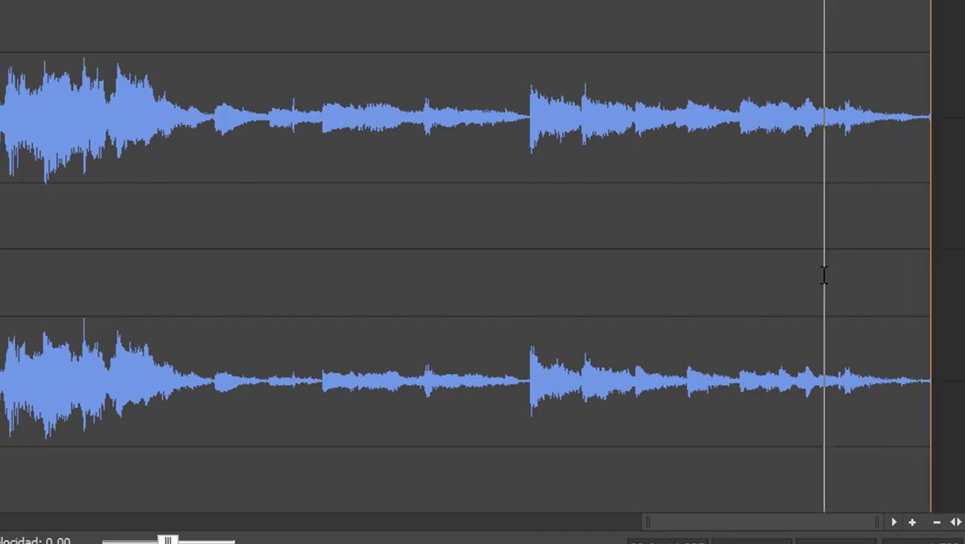
pyautogui.press('space')
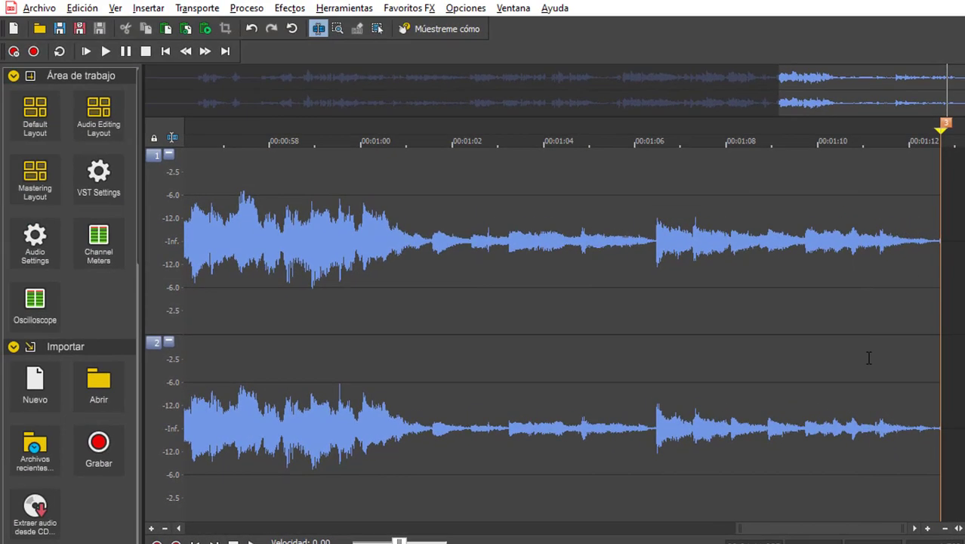
pyautogui.click(866, 357)
pyautogui.moveTo(914, 321); pyautogui.dragTo(953, 332)
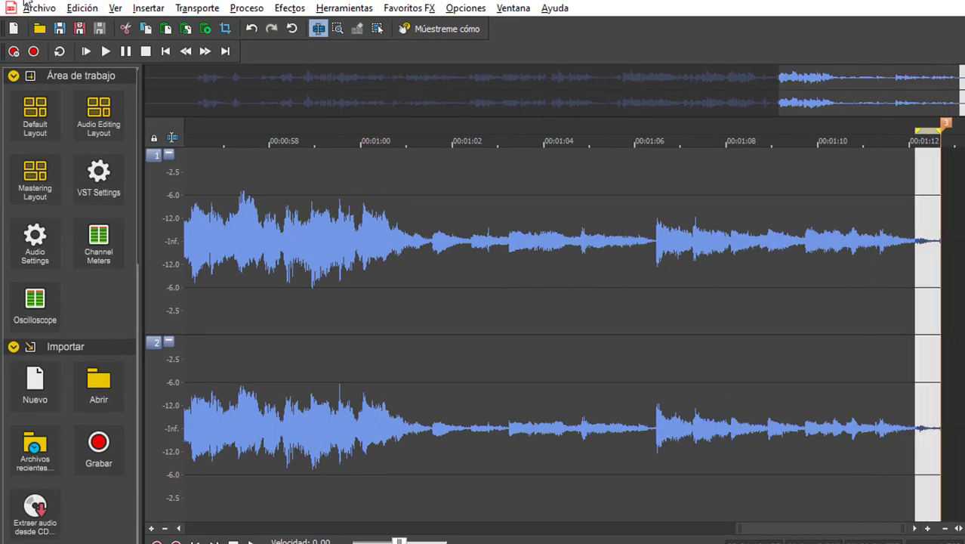
pyautogui.click(241, 10)
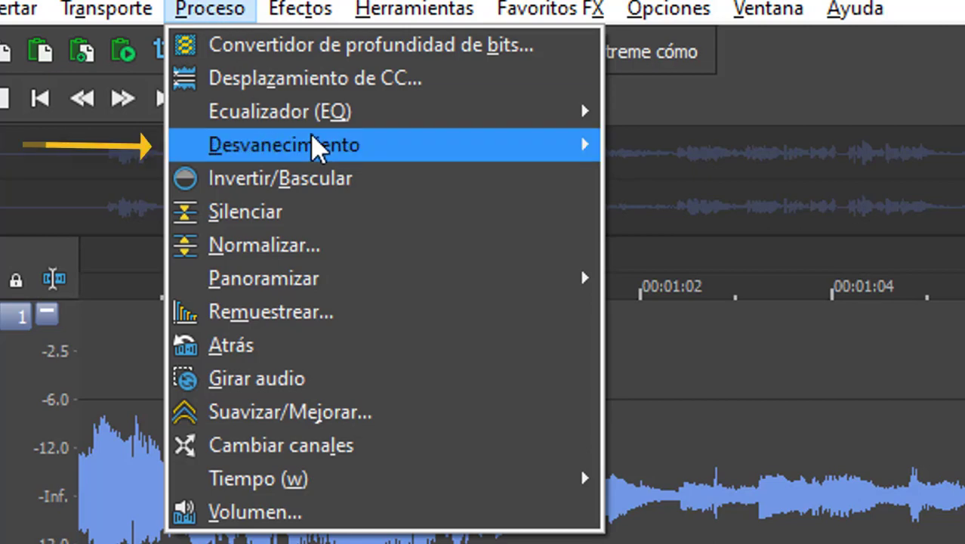
pyautogui.moveTo(314, 146)
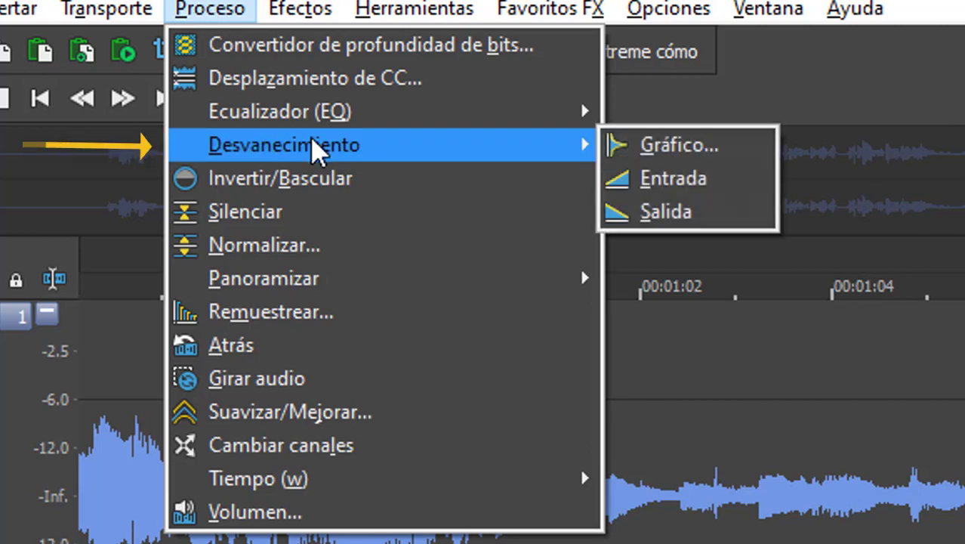
pyautogui.click(676, 215)
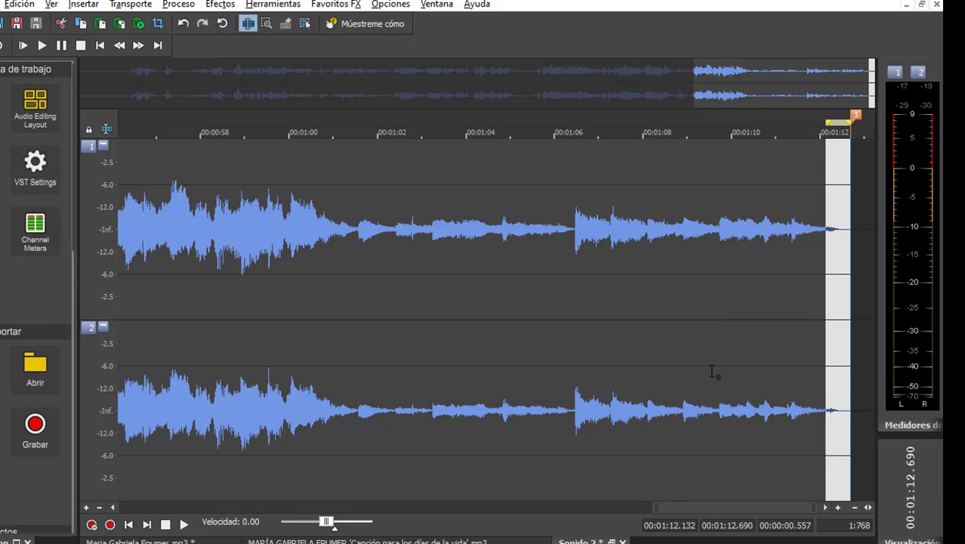
pyautogui.click(706, 328)
pyautogui.press('space')
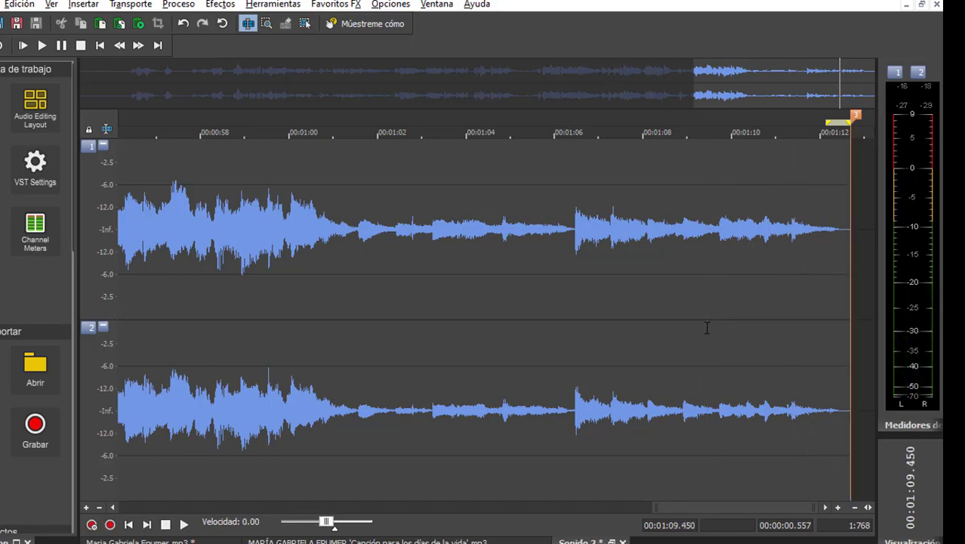
# - Play Sonido 2 from the very beginning to check the near-silent opening before the first sound
pyautogui.scroll(-3, 676, 381)
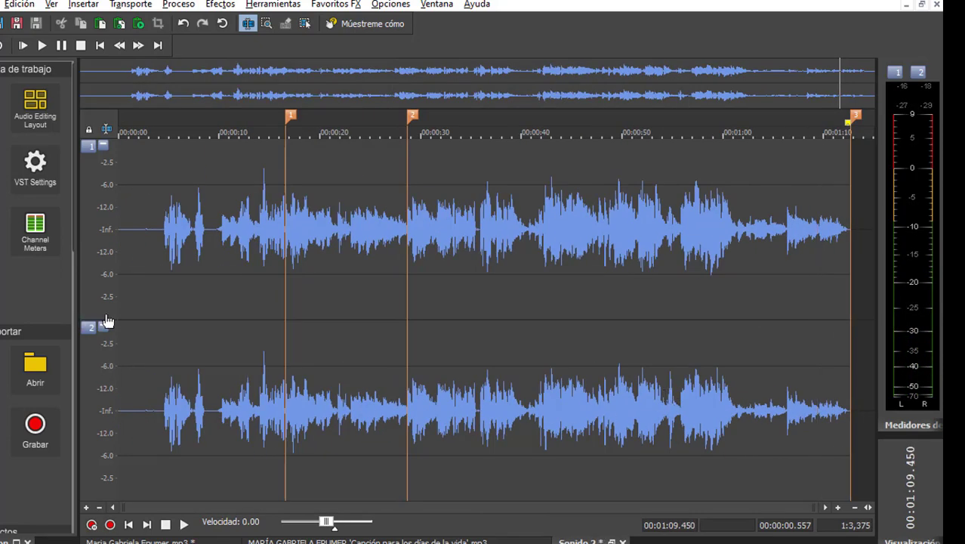
pyautogui.click(153, 306)
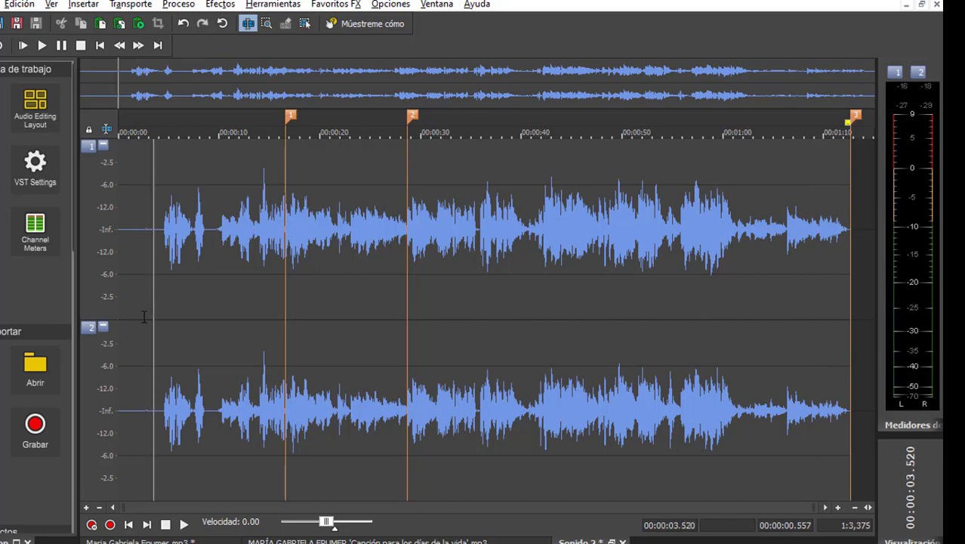
pyautogui.scroll(2, 144, 315)
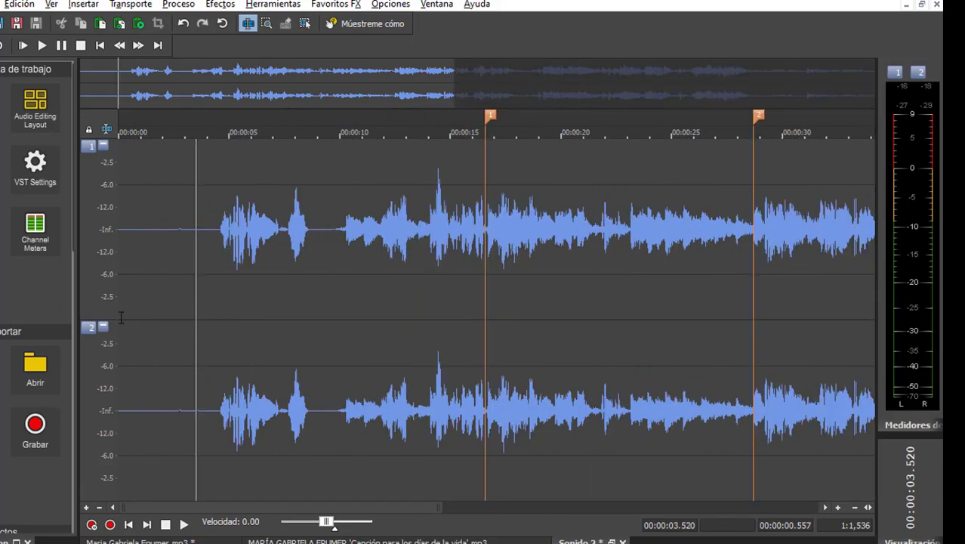
pyautogui.click(120, 318)
pyautogui.press('space')
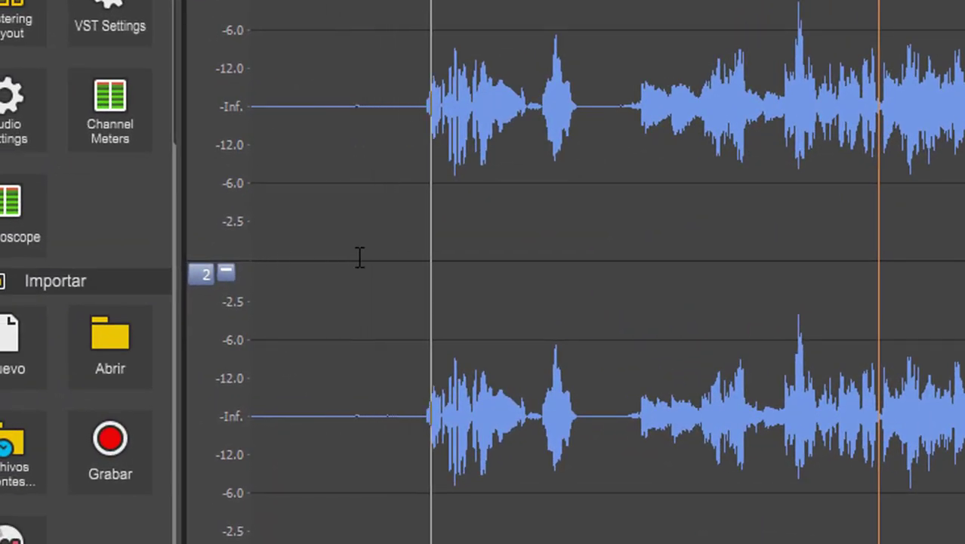
pyautogui.press('space')
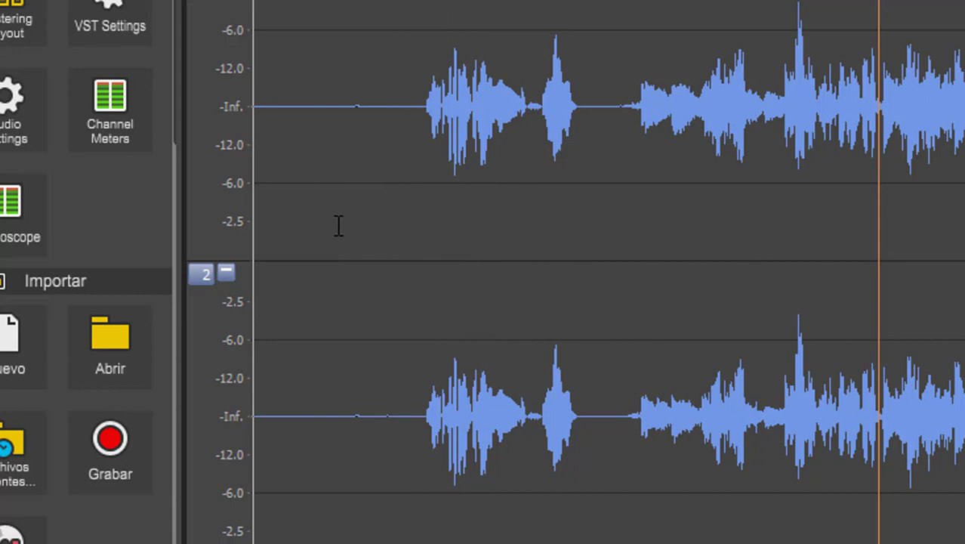
pyautogui.press('space')
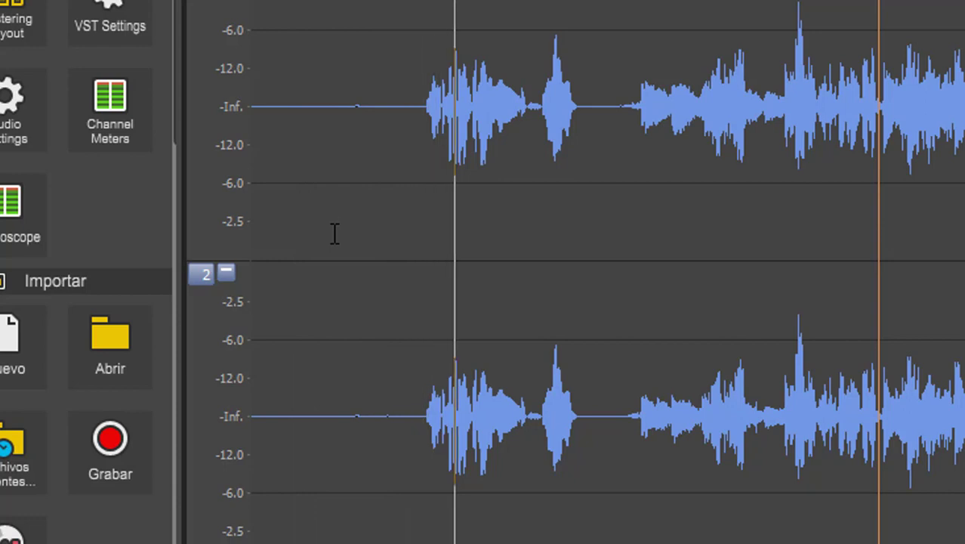
pyautogui.press('space')
# - Examine the near-silent opening of Sonido 2 up close, magnifying the waveform to locate where the first faint sound starts
pyautogui.click(308, 239)
pyautogui.scroll(3, 308, 240)
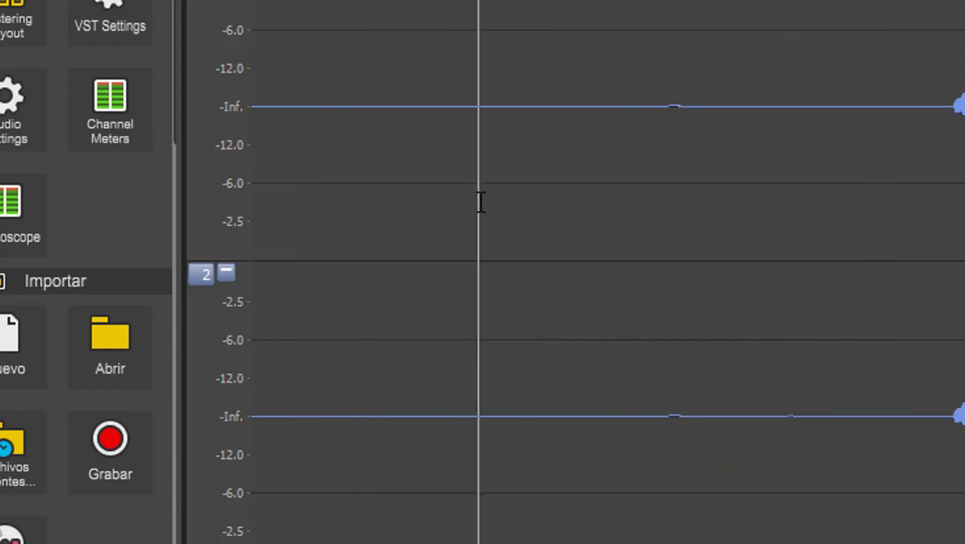
pyautogui.click(511, 199)
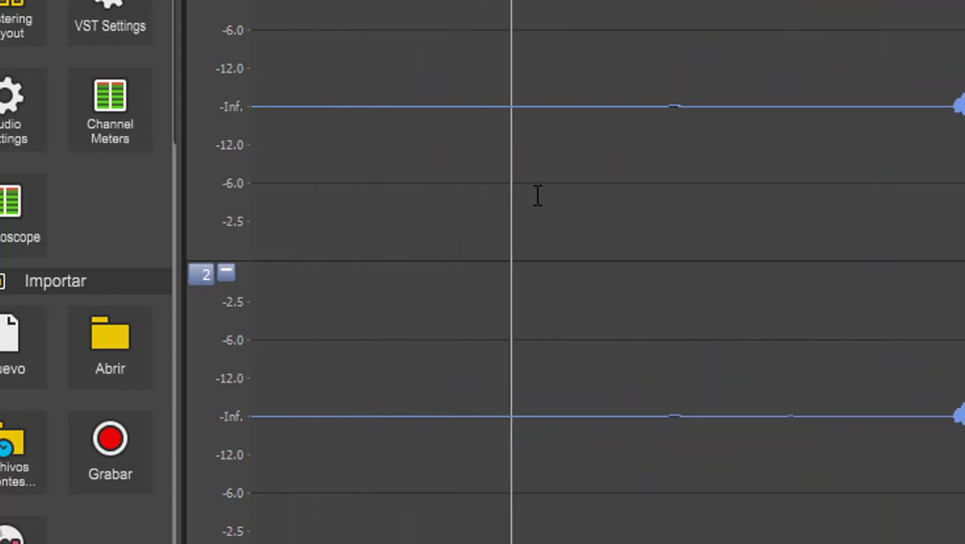
pyautogui.press('space')
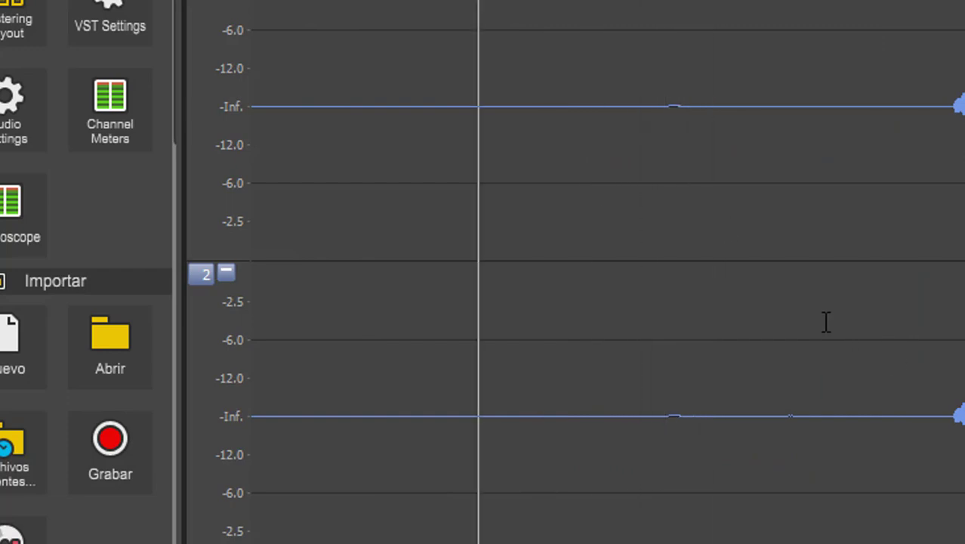
pyautogui.scroll(1, 729, 268)
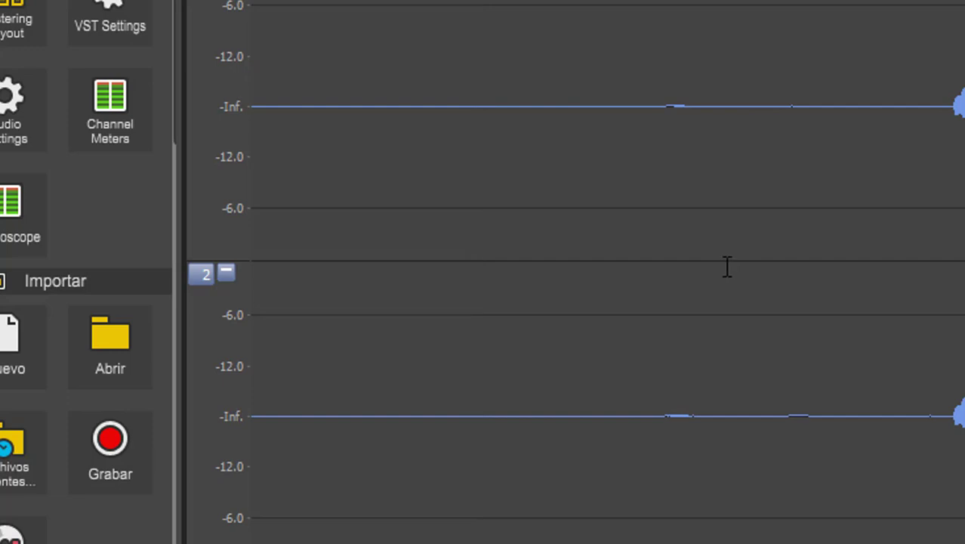
pyautogui.scroll(1, 726, 267)
pyautogui.scroll(-2, 725, 267)
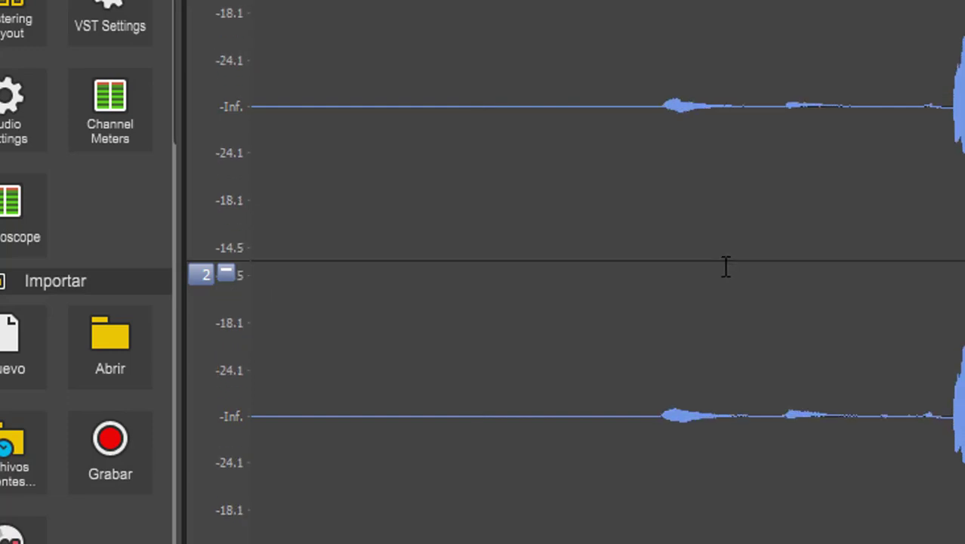
pyautogui.scroll(1, 725, 266)
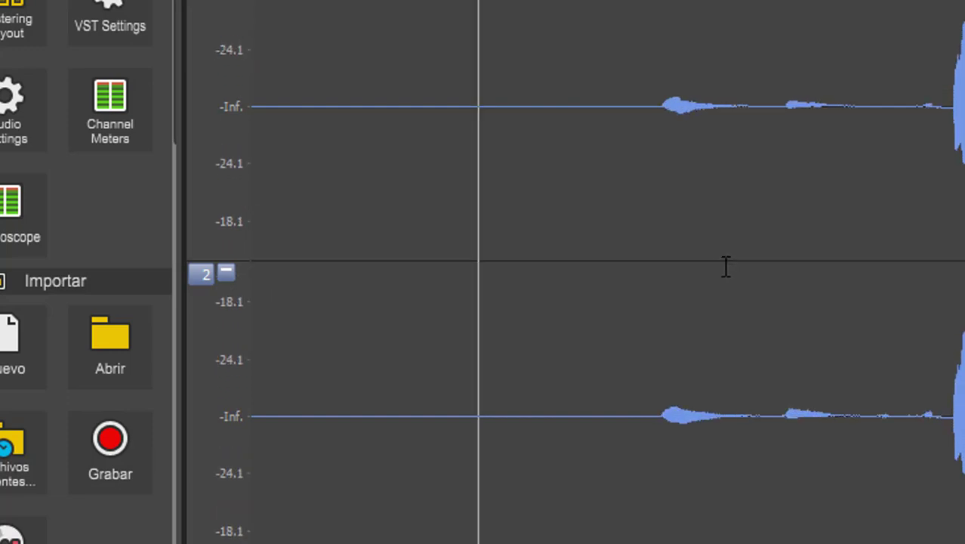
pyautogui.scroll(-1, 725, 266)
pyautogui.scroll(2, 725, 266)
pyautogui.scroll(-2, 724, 266)
pyautogui.scroll(2, 725, 265)
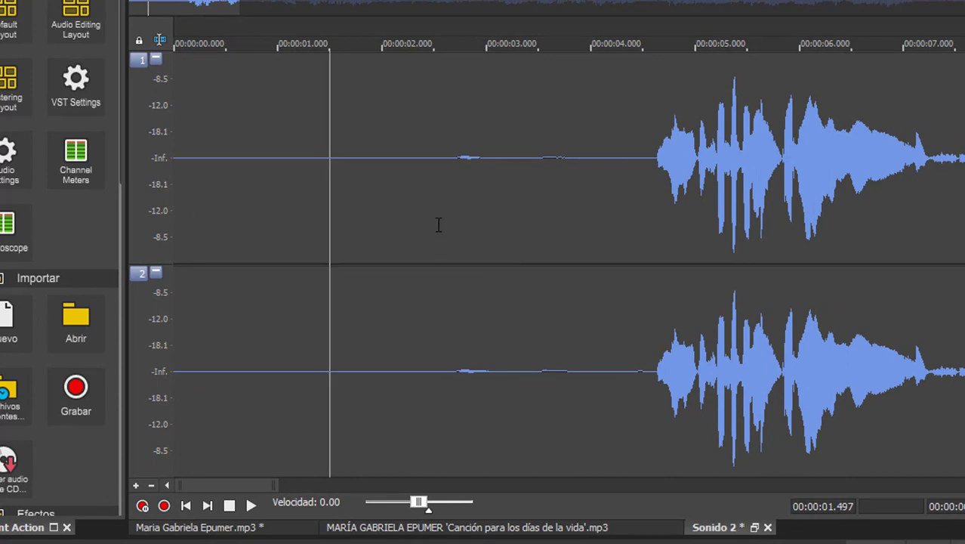
pyautogui.scroll(2, 438, 205)
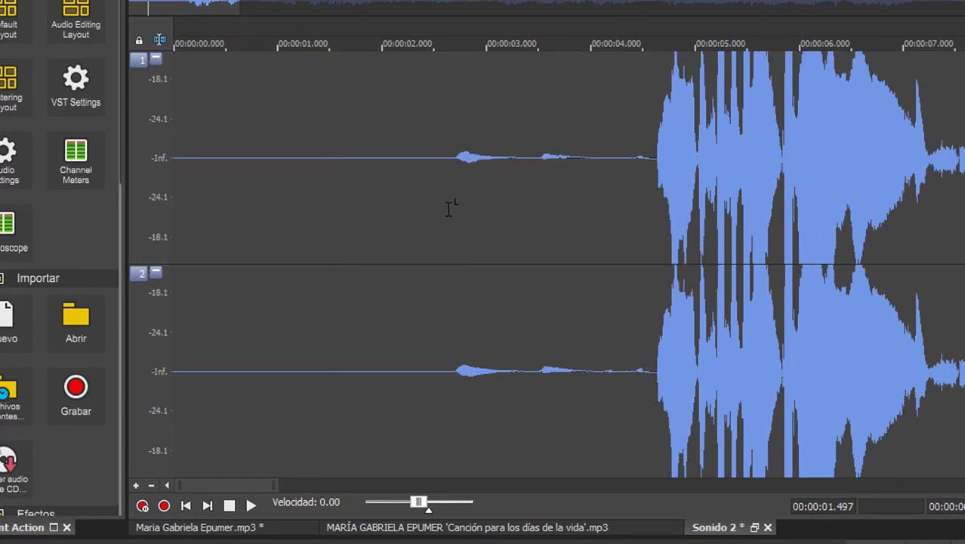
# - Place a marker at 00:00:02.638, just before the first faint sound, delete everything before it, and play the new opening
pyautogui.click(449, 210)
pyautogui.press('m')
pyautogui.doubleClick(391, 228)
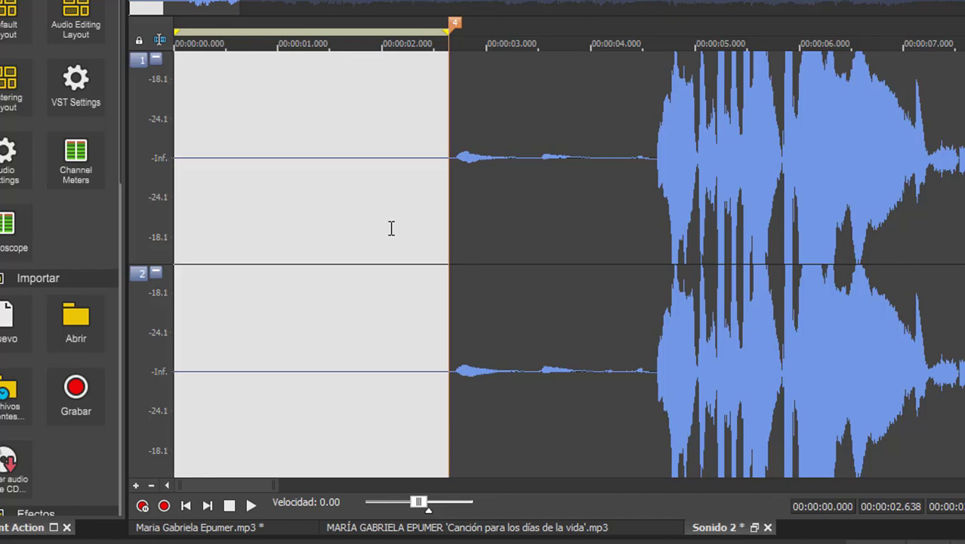
pyautogui.press('Delete')
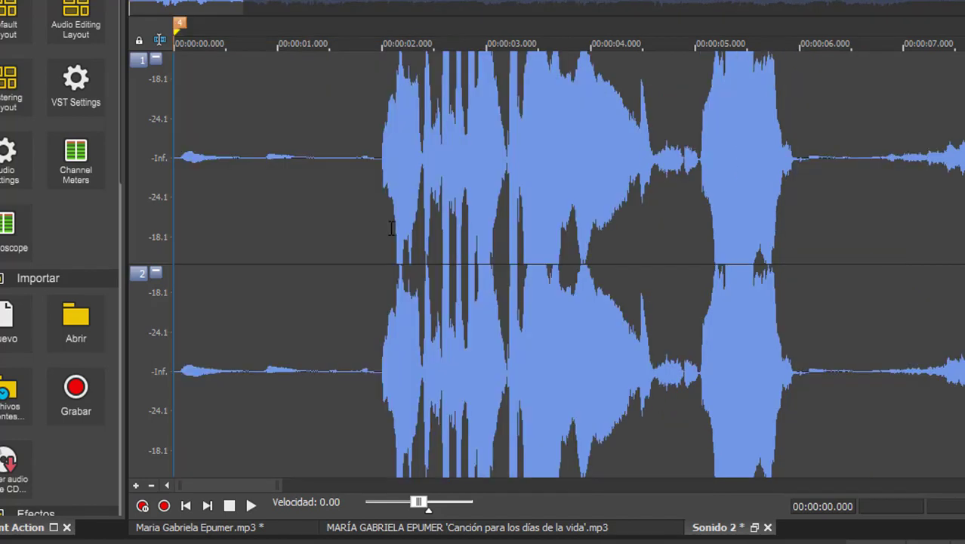
pyautogui.press('space')
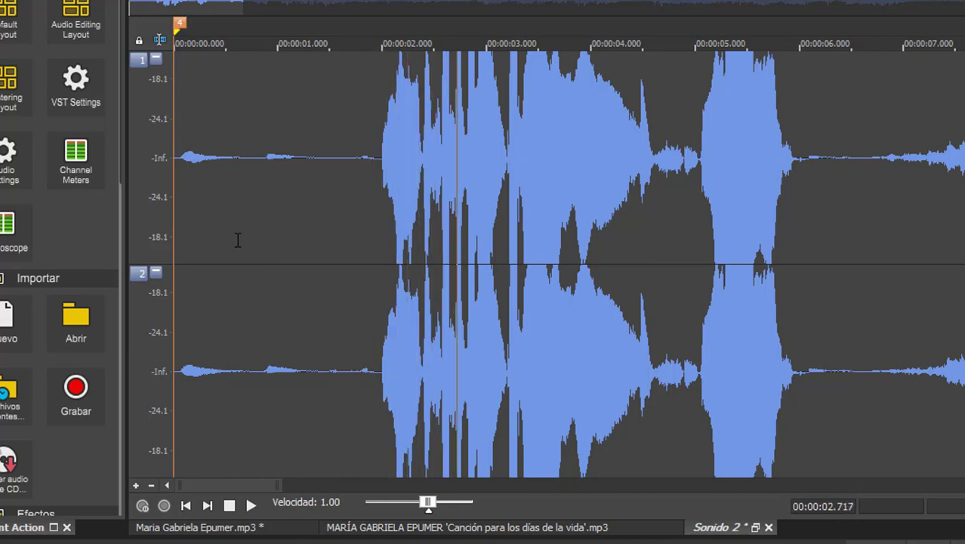
pyautogui.press('space')
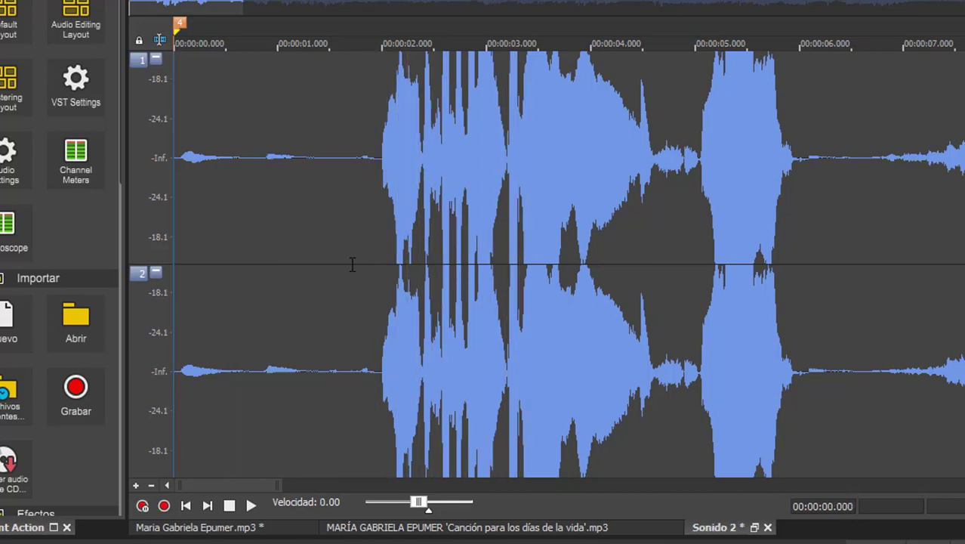
# - Select the quiet opening of Sonido 2 from the start to 00:00:01.985 and preview a volume gain of 3.24 dB on it
pyautogui.scroll(-5, 351, 263)
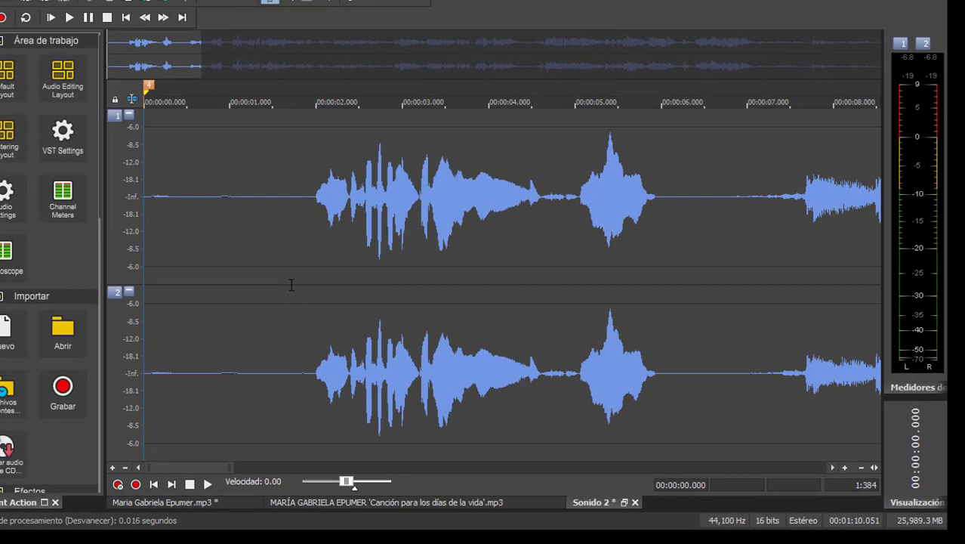
pyautogui.scroll(3, 351, 264)
pyautogui.scroll(-4, 291, 284)
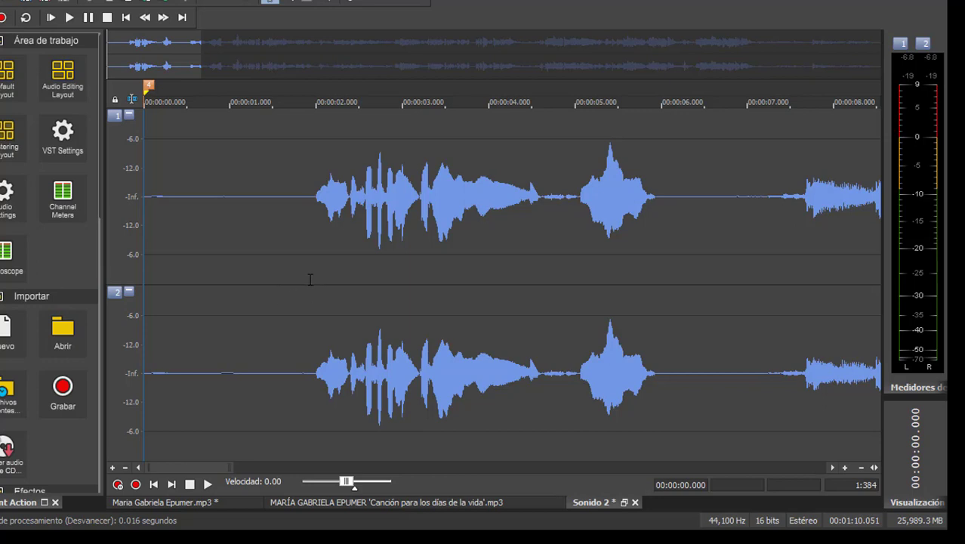
pyautogui.moveTo(313, 277); pyautogui.dragTo(120, 302)
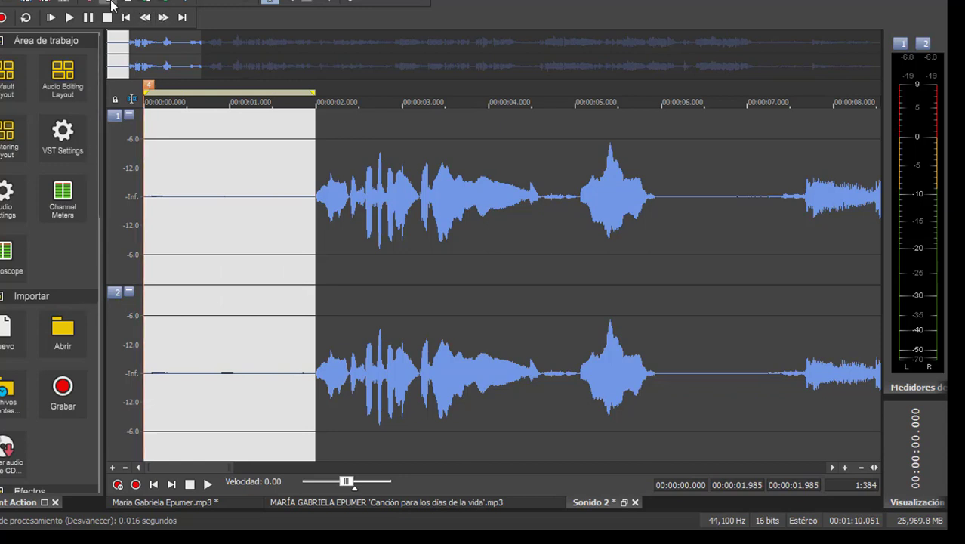
pyautogui.click(189, 1)
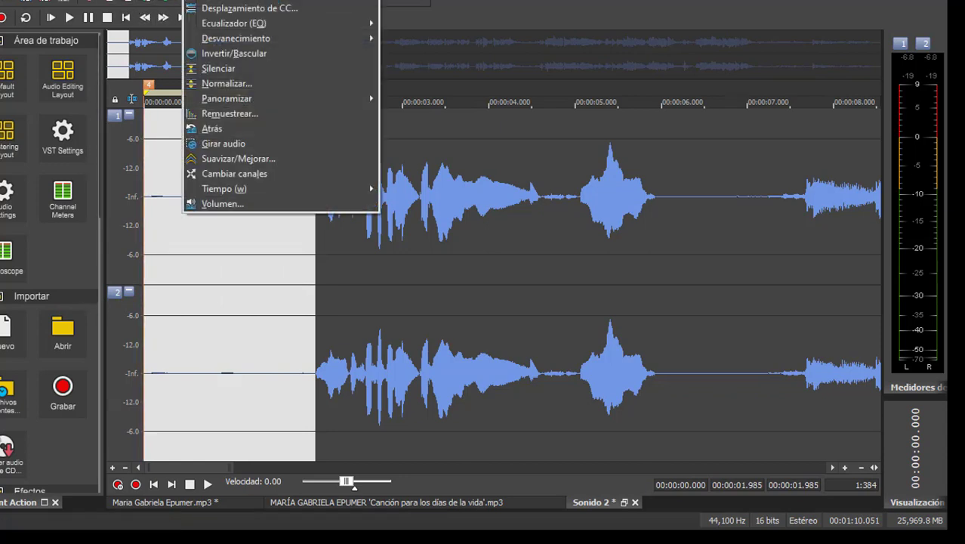
pyautogui.click(206, 204)
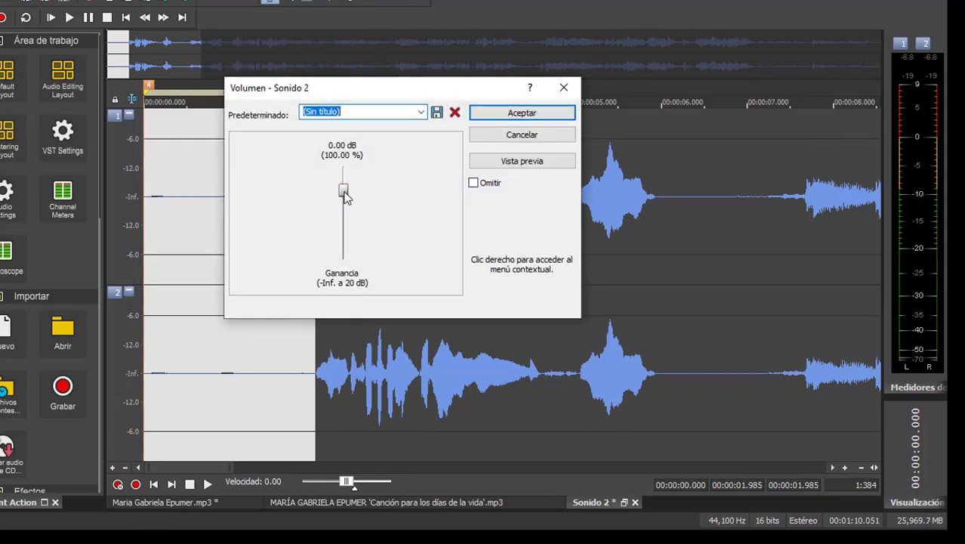
pyautogui.moveTo(343, 190); pyautogui.dragTo(342, 188)
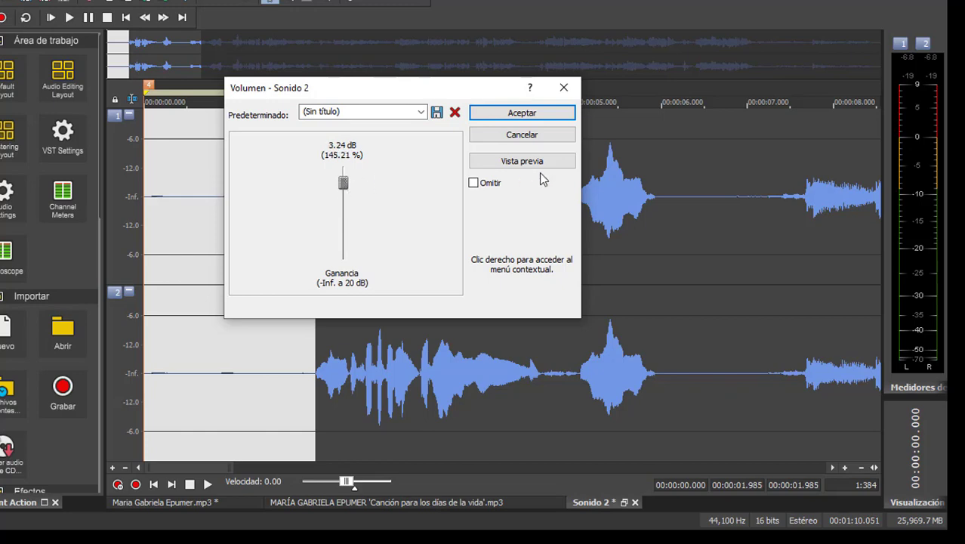
pyautogui.click(520, 162)
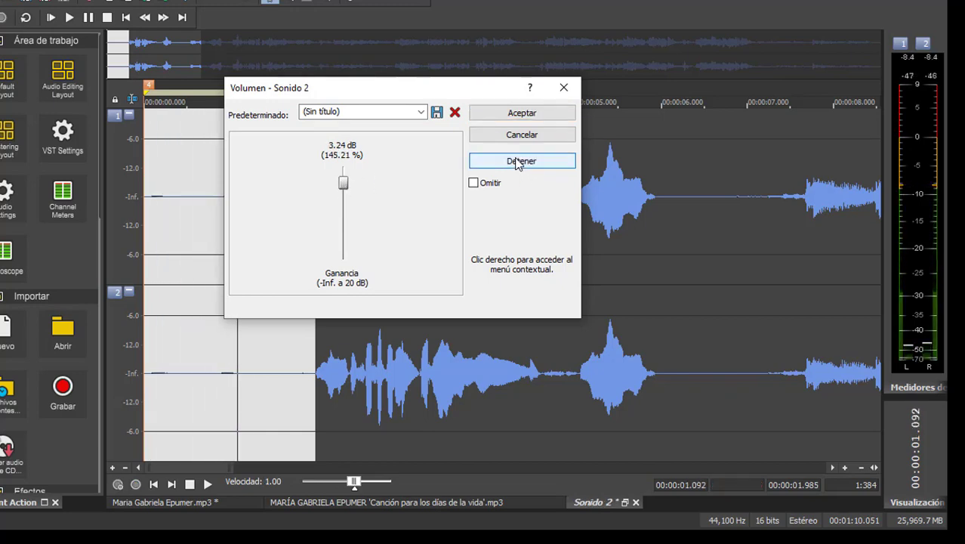
pyautogui.click(518, 163)
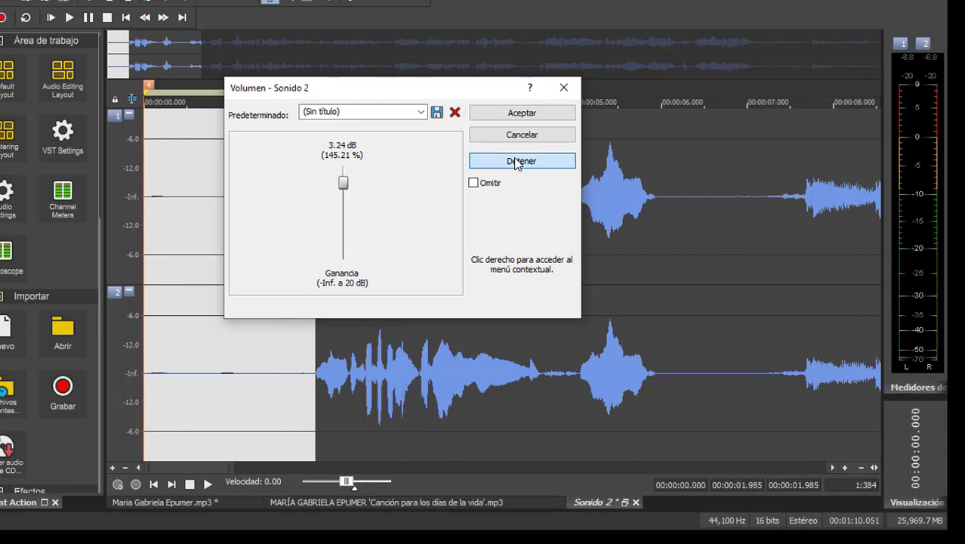
pyautogui.click(491, 162)
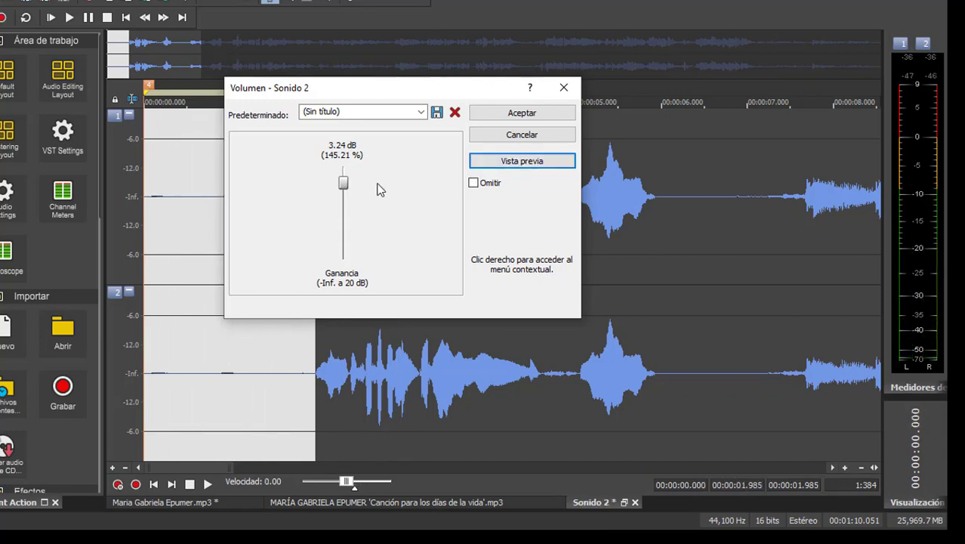
# - Raise the volume gain for the selected opening to 10.24 dB, preview it, and apply the change
pyautogui.click(344, 184)
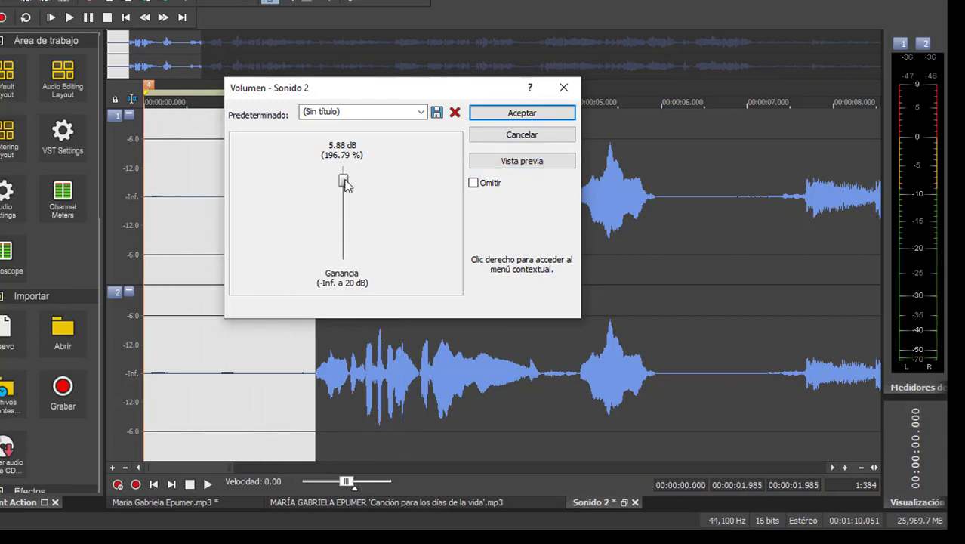
pyautogui.click(487, 162)
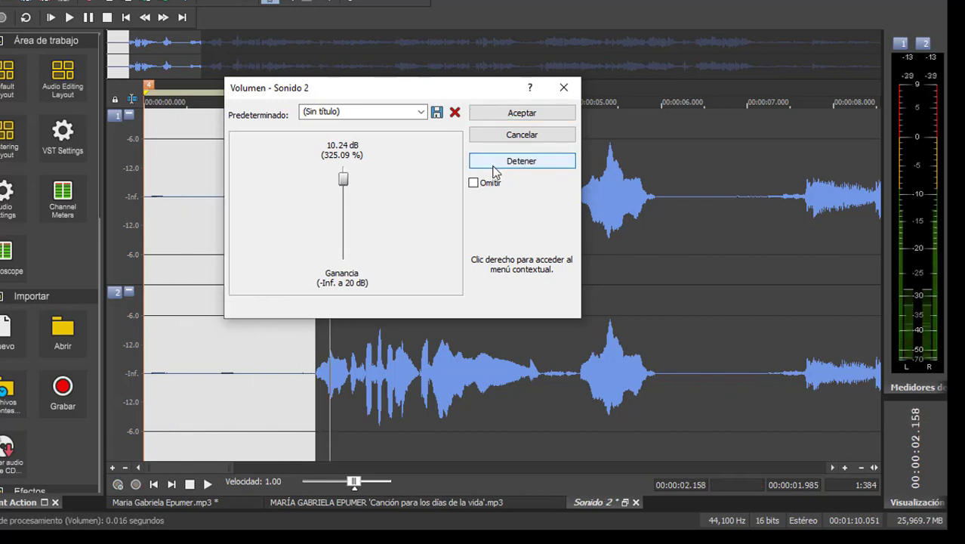
pyautogui.click(498, 169)
pyautogui.click(520, 114)
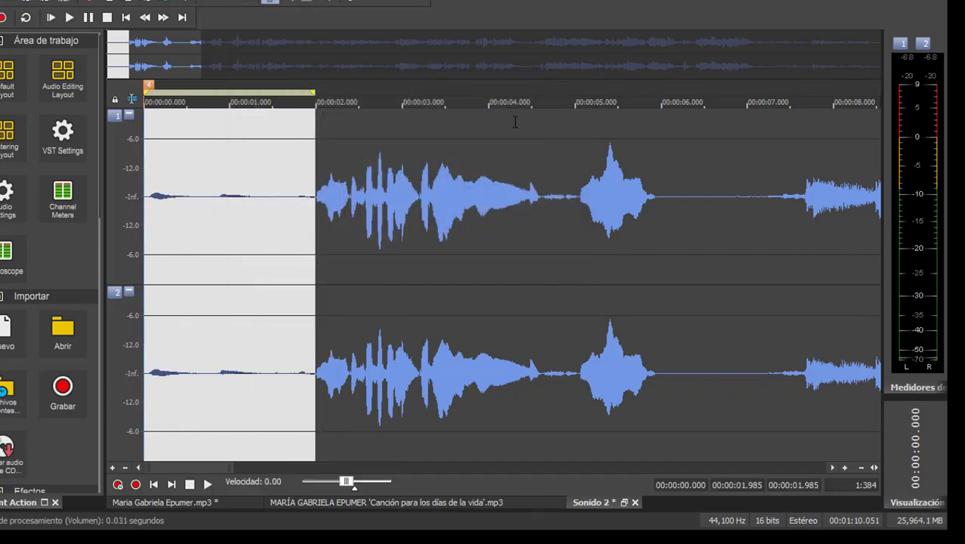
# - Play Sonido 2 from near the start to check the louder opening and the first speech fragments
pyautogui.click(178, 291)
pyautogui.press('space')
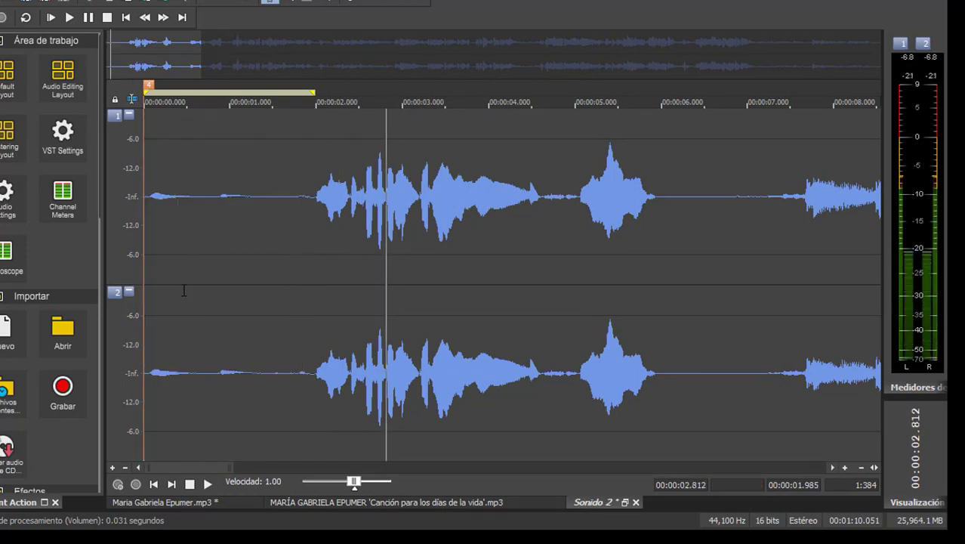
pyautogui.scroll(-1, 185, 291)
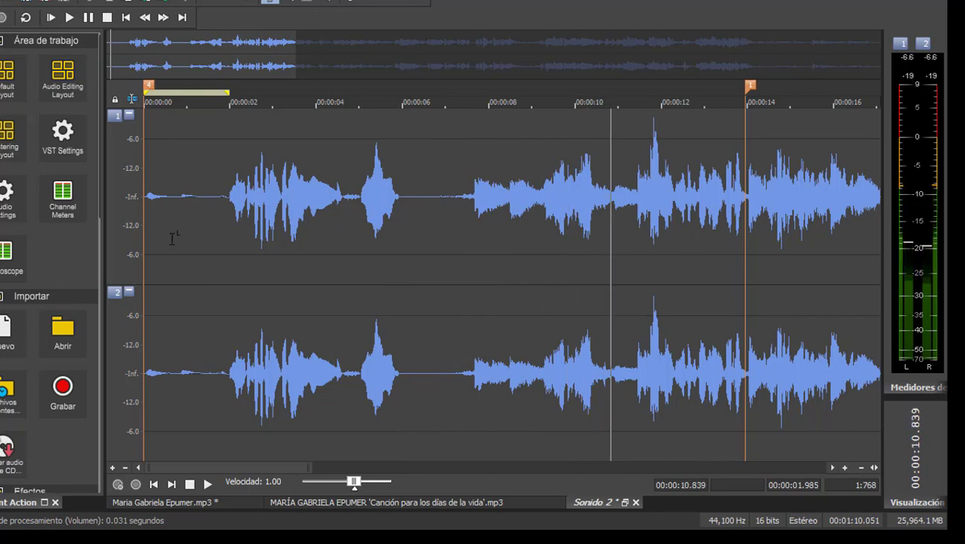
pyautogui.press('space')
# - Delete the near-silent stretch of Sonido 2 from 00:00:06.060 to 00:00:06.501, playing the passage around it before and after
pyautogui.click(416, 249)
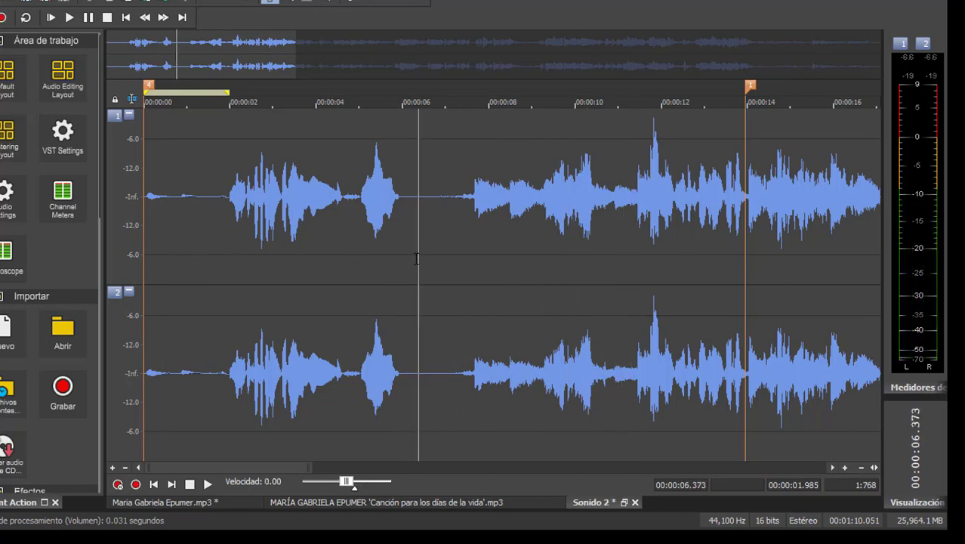
pyautogui.scroll(3, 401, 260)
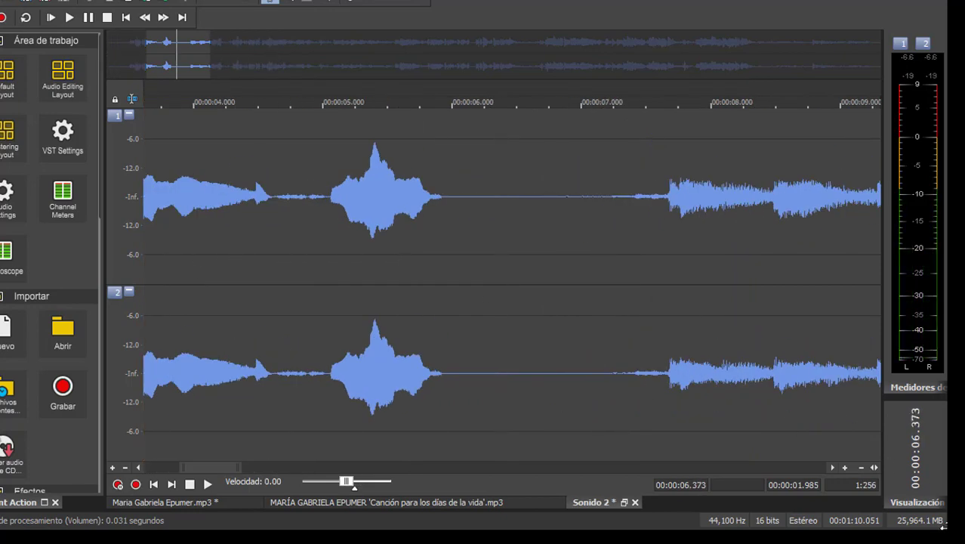
pyautogui.scroll(4, 492, 341)
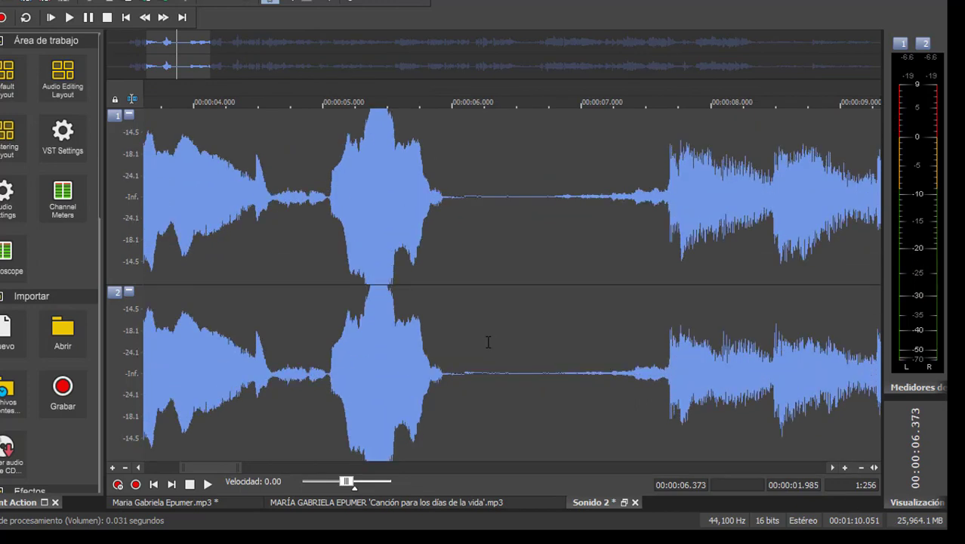
pyautogui.click(360, 289)
pyautogui.press('space')
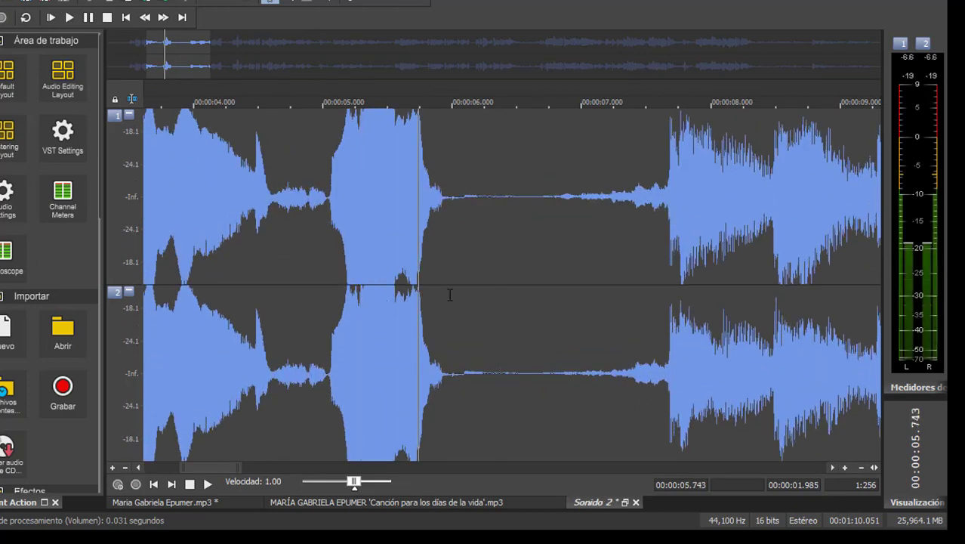
pyautogui.press('space')
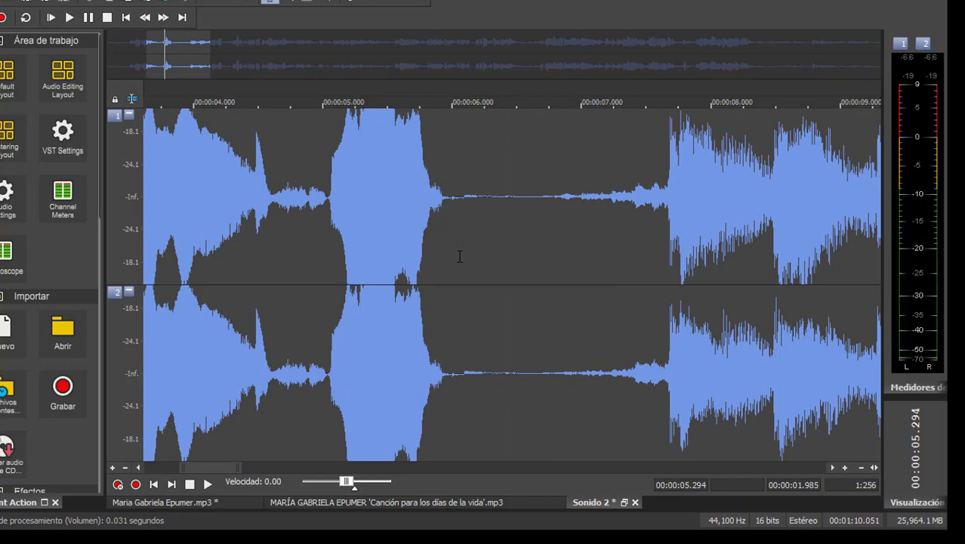
pyautogui.moveTo(459, 255); pyautogui.dragTo(516, 267)
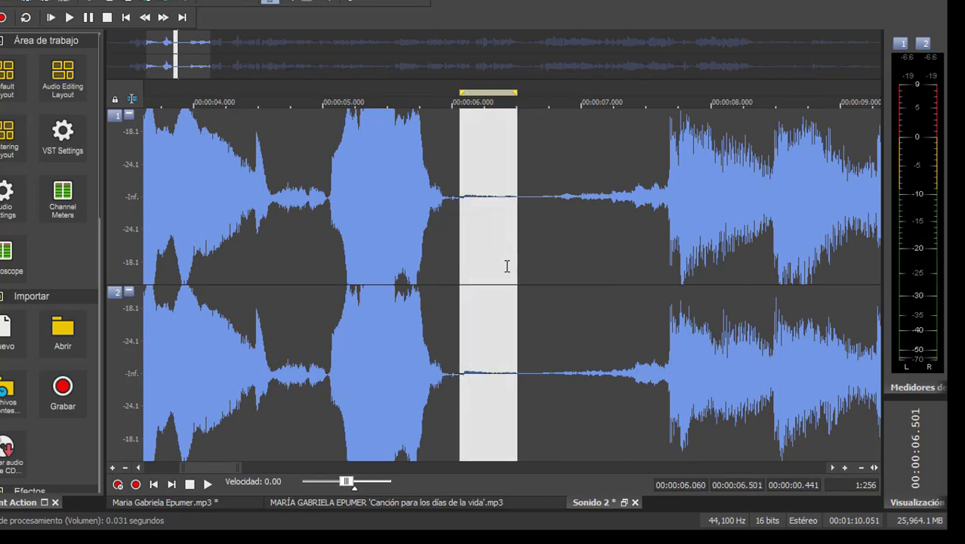
pyautogui.press('Delete')
pyautogui.click(257, 283)
pyautogui.press('space')
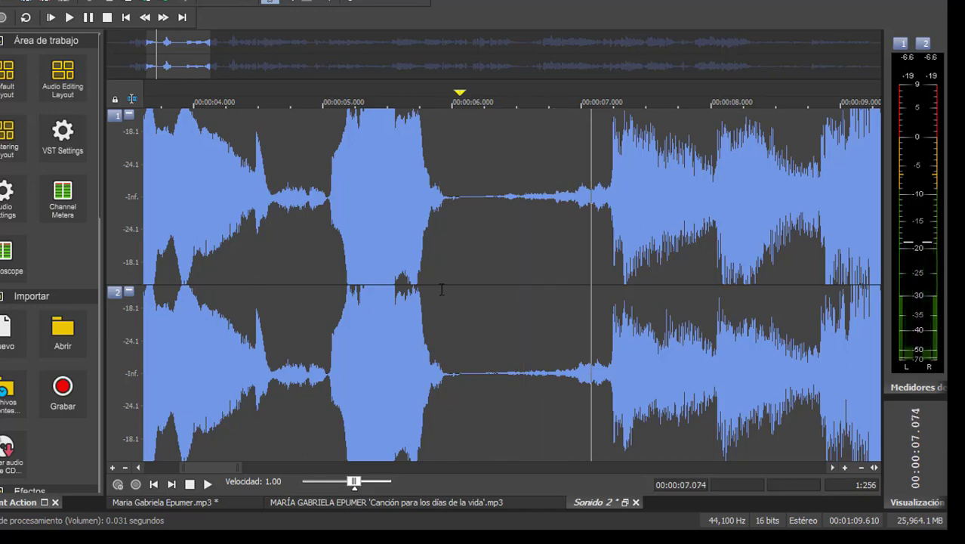
pyautogui.press('space')
pyautogui.scroll(-1, 467, 291)
pyautogui.scroll(2, 466, 292)
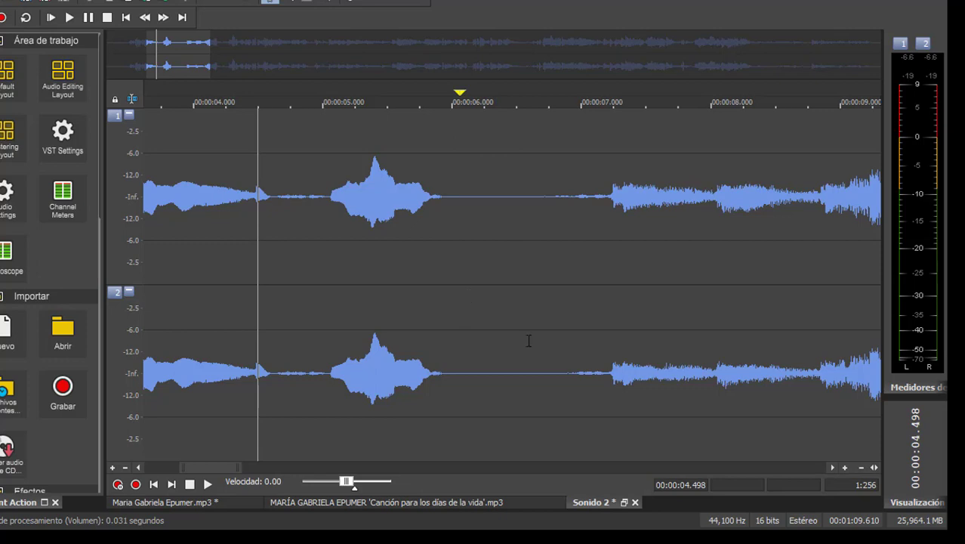
pyautogui.click(461, 291)
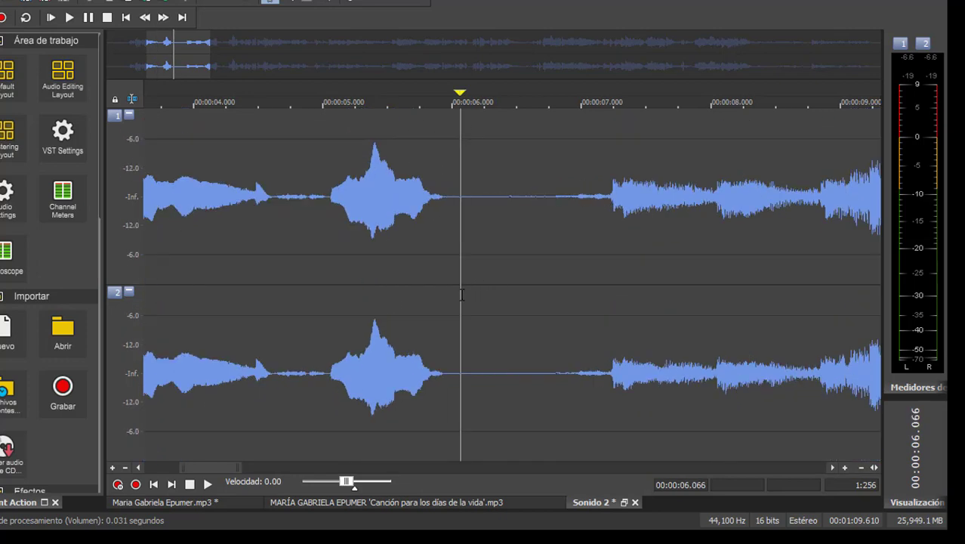
pyautogui.click(462, 295)
pyautogui.scroll(-3, 462, 294)
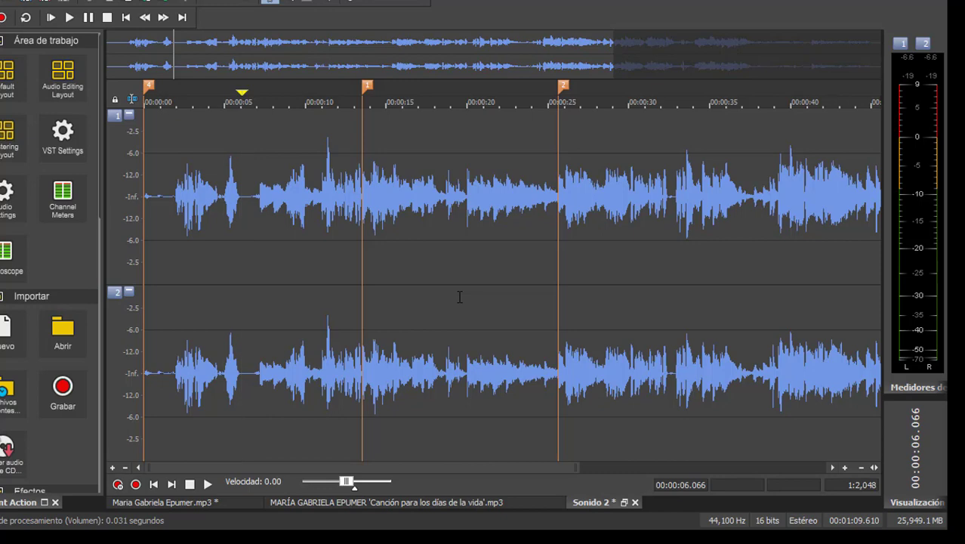
pyautogui.scroll(-2, 421, 291)
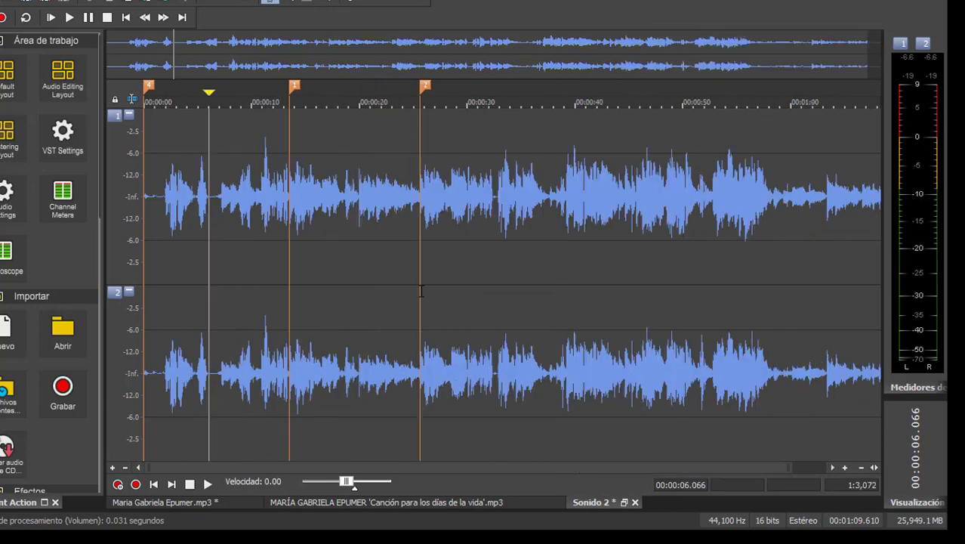